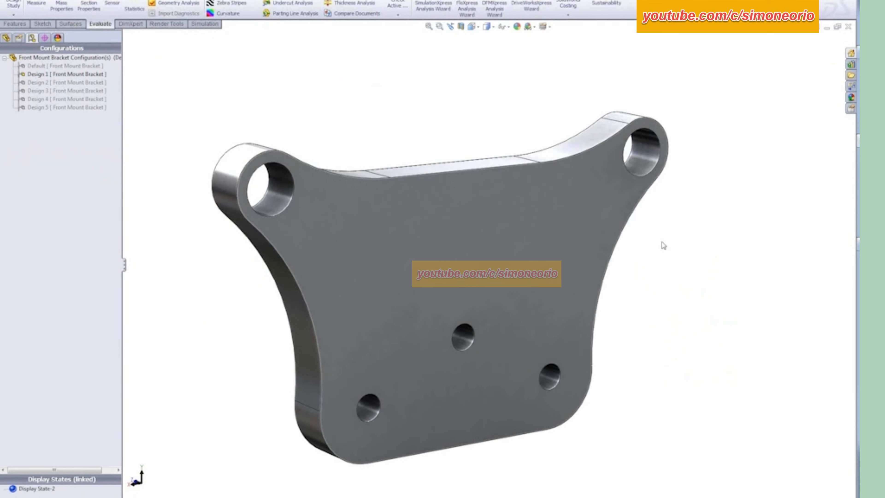
Step: Review the bracket's Design 2, Design 3 and Design 4 configurations, and return to Design 1
{"action": "middle_click_drag", "start_coordinate": [663, 245], "coordinate": [587, 239]}
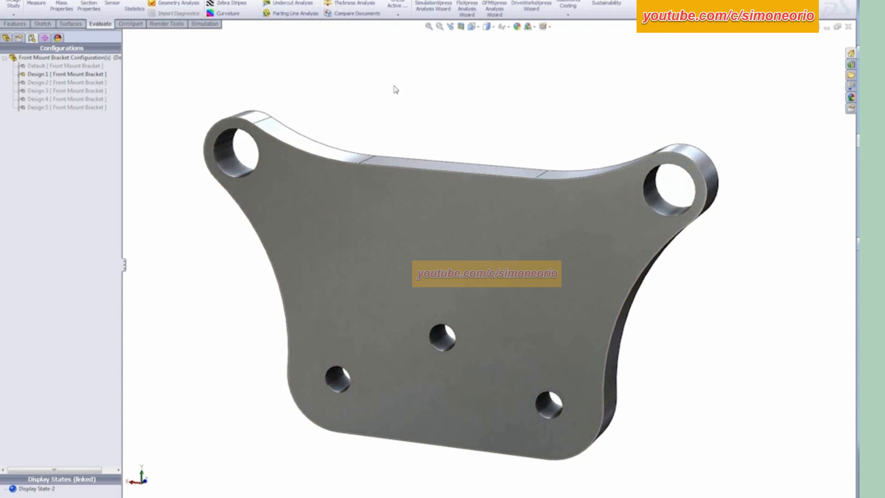
{"action": "left_click", "coordinate": [6, 38]}
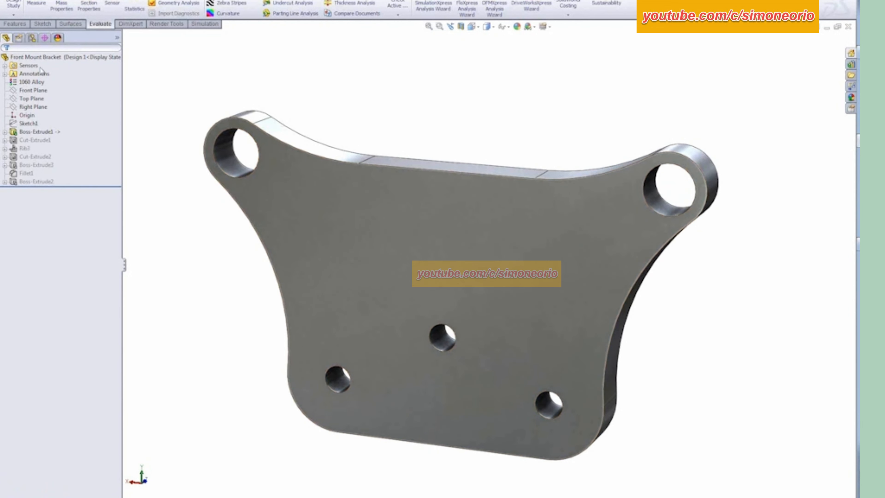
{"action": "left_click", "coordinate": [37, 40]}
{"action": "left_click", "coordinate": [40, 82]}
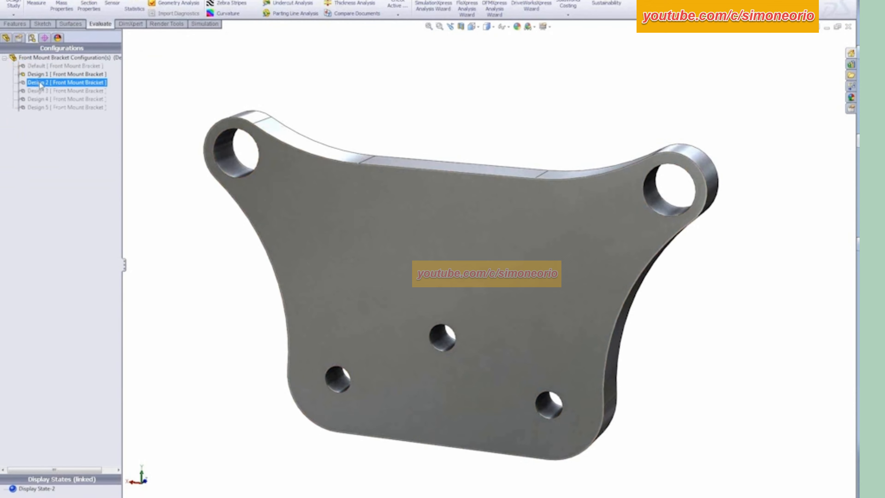
{"action": "double_click", "coordinate": [53, 91]}
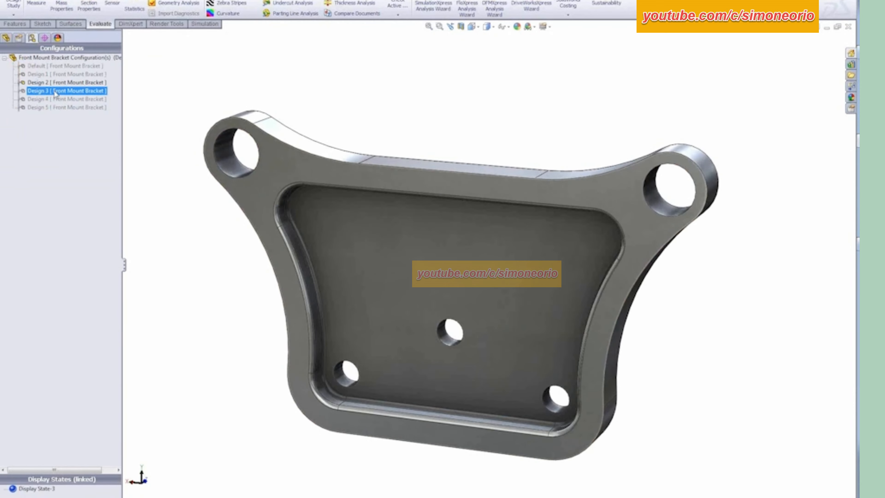
{"action": "double_click", "coordinate": [53, 99]}
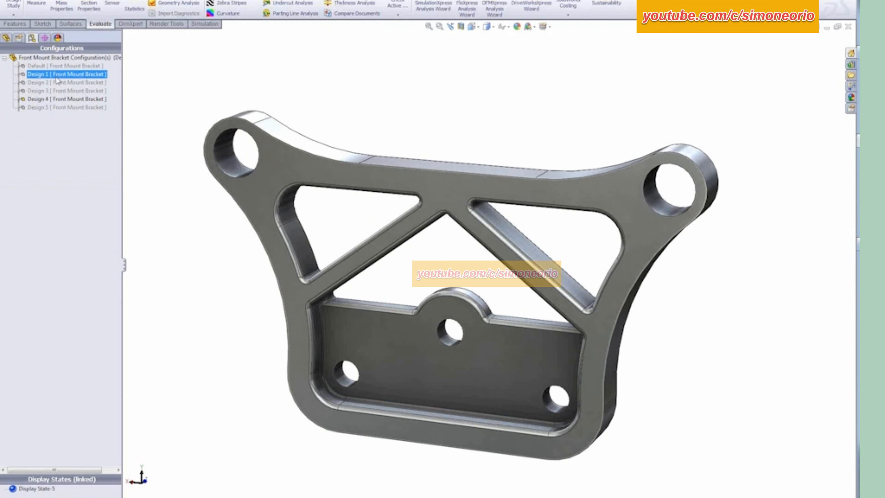
{"action": "double_click", "coordinate": [57, 74]}
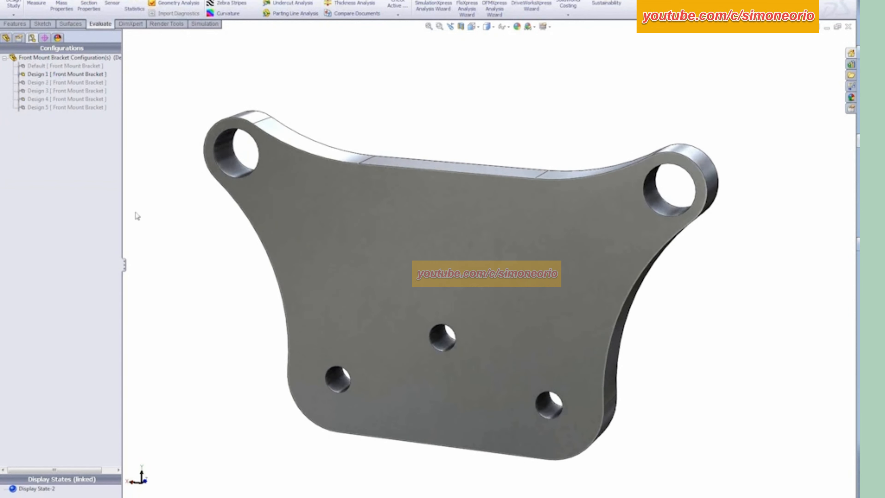
{"action": "left_click", "coordinate": [6, 37]}
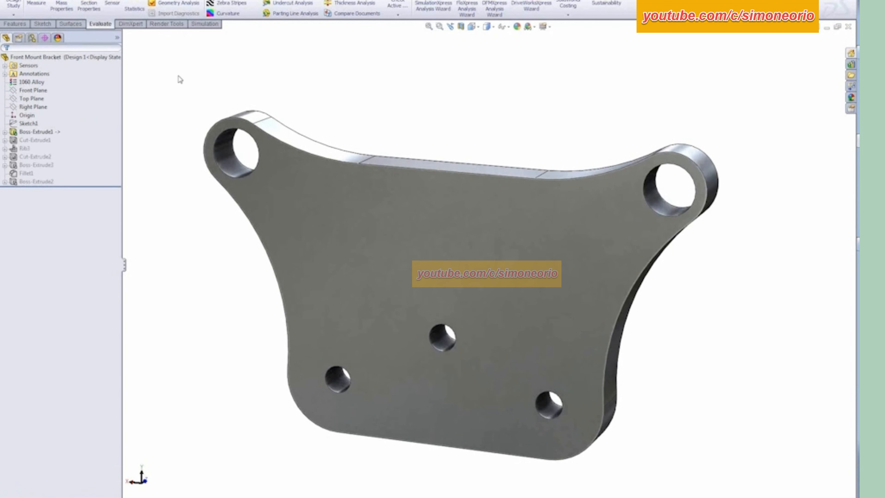
Step: Create a new static simulation study named Test for the Design 1 bracket
{"action": "left_click", "coordinate": [204, 24]}
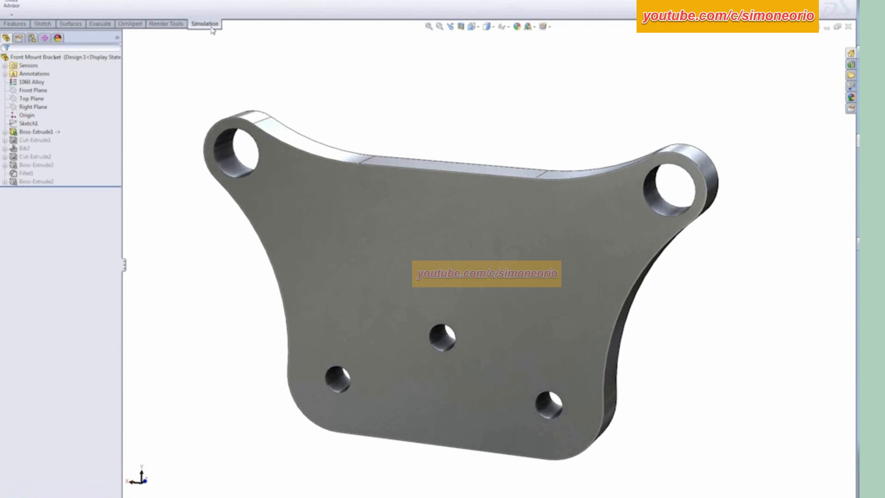
{"action": "left_click", "coordinate": [13, 15]}
{"action": "left_click", "coordinate": [20, 33]}
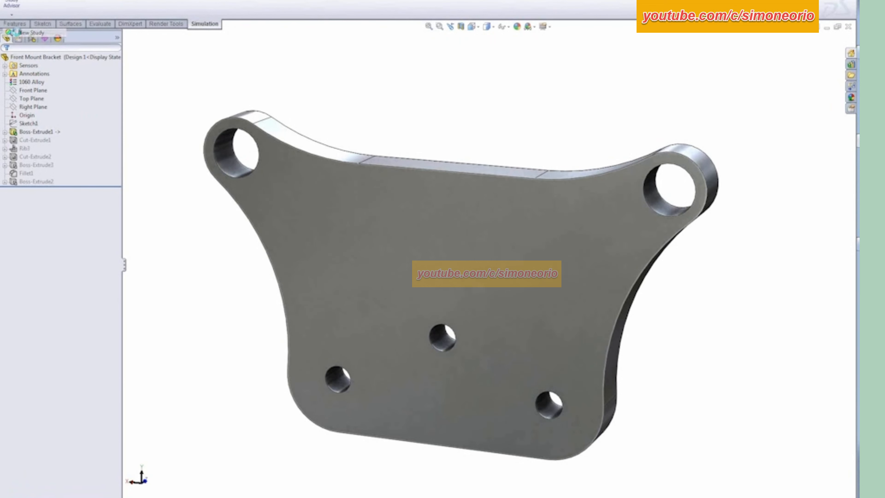
{"action": "left_click_drag", "start_coordinate": [56, 118], "coordinate": [18, 117]}
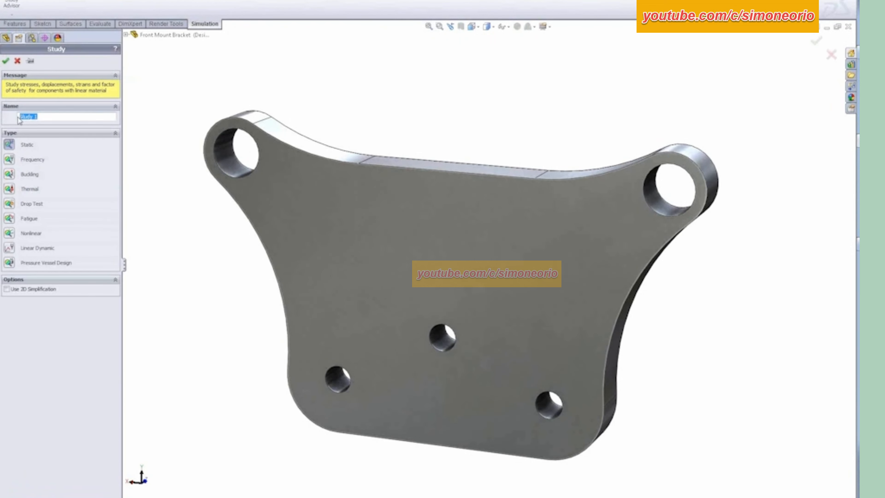
{"action": "key", "text": "BackSpace"}
{"action": "left_click", "coordinate": [7, 61]}
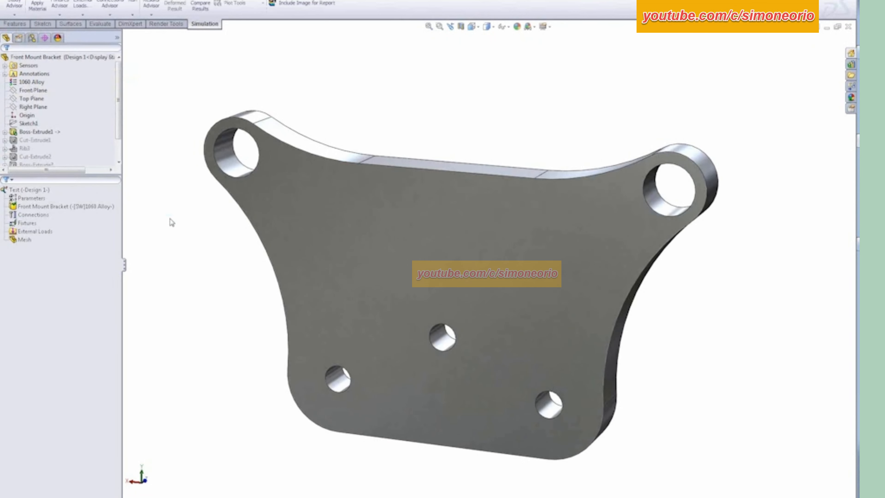
Step: Apply a Fixed Hinge fixture to the inner faces of the bracket's three small lower holes
{"action": "left_click", "coordinate": [91, 208]}
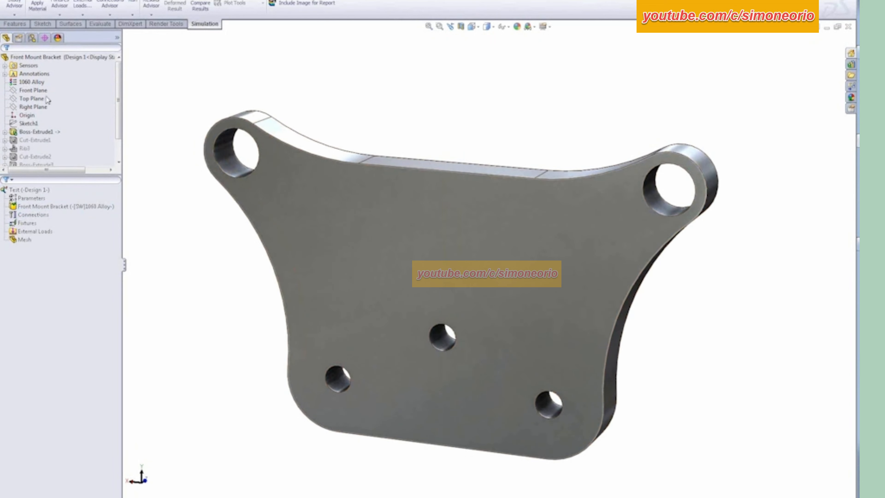
{"action": "left_click", "coordinate": [42, 84]}
{"action": "left_click", "coordinate": [31, 223]}
{"action": "right_click", "coordinate": [32, 224]}
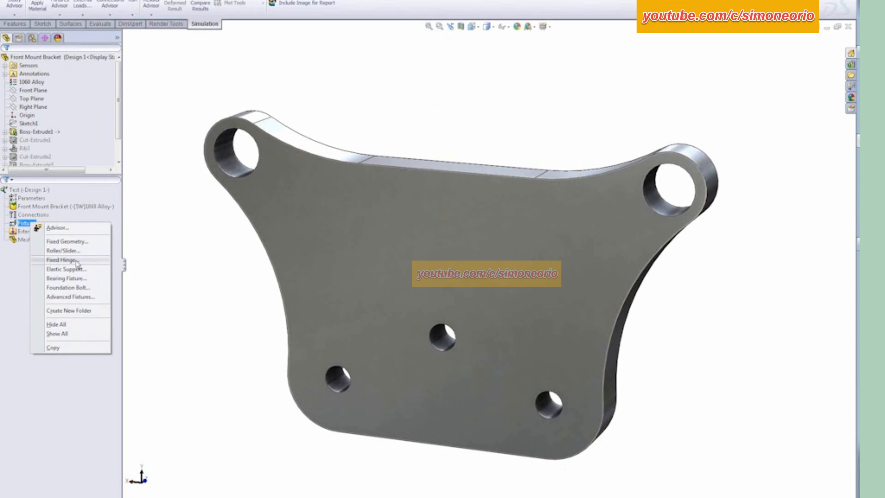
{"action": "left_click", "coordinate": [76, 261]}
{"action": "left_click", "coordinate": [338, 377]}
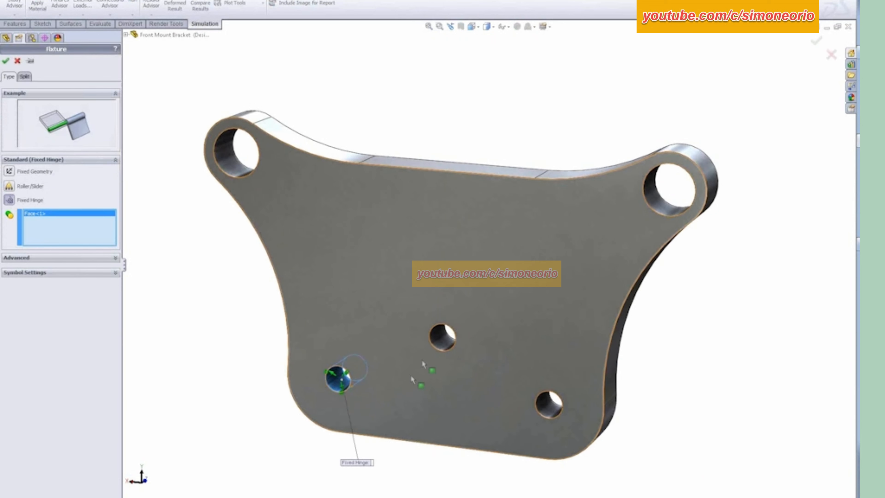
{"action": "left_click", "coordinate": [445, 343]}
{"action": "left_click", "coordinate": [548, 405]}
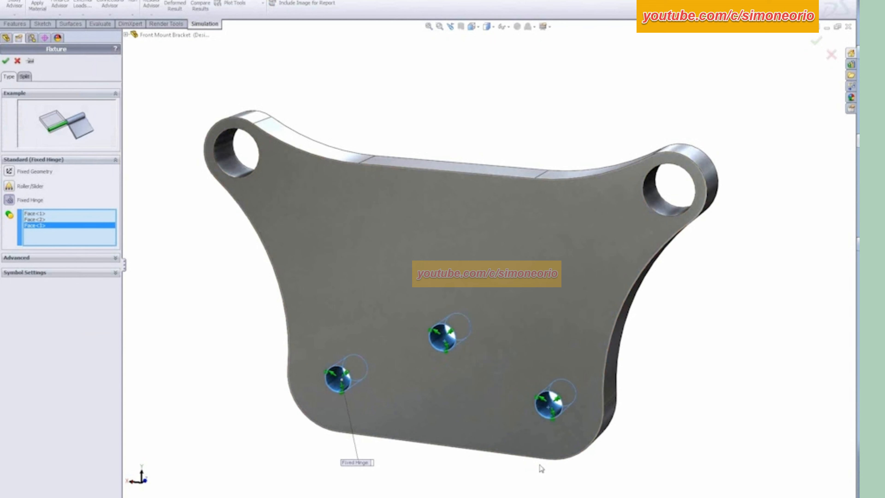
{"action": "left_click", "coordinate": [6, 60]}
Step: Apply a Roller/Slider fixture to the flat back face of the bracket
{"action": "right_click", "coordinate": [31, 225]}
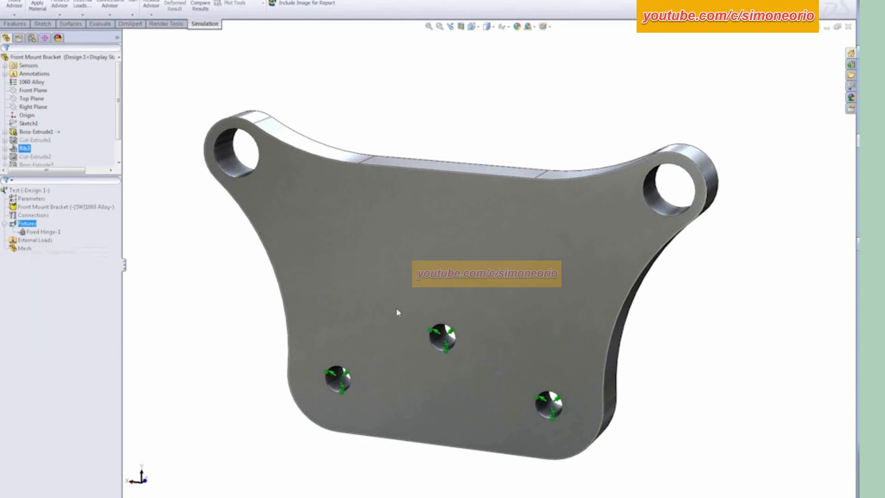
{"action": "middle_click_drag", "start_coordinate": [744, 371], "coordinate": [504, 310]}
{"action": "left_click", "coordinate": [492, 299]}
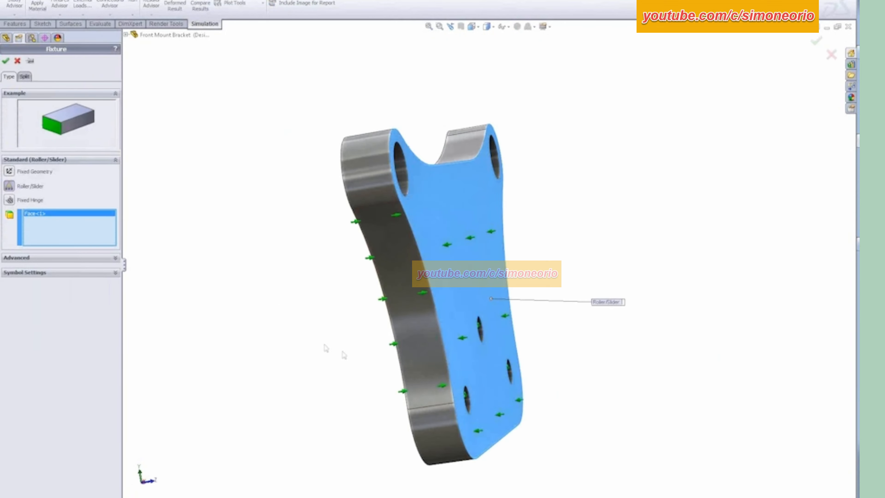
{"action": "middle_click_drag", "start_coordinate": [345, 355], "coordinate": [375, 344]}
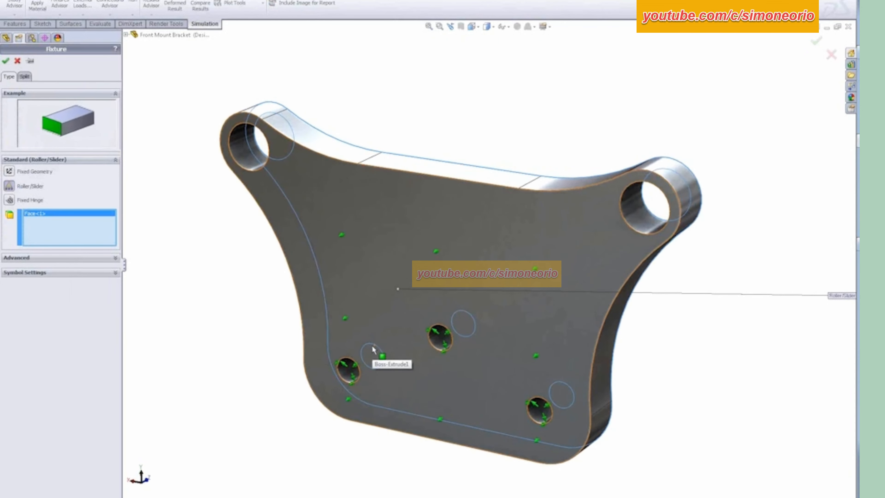
{"action": "key", "text": "Return"}
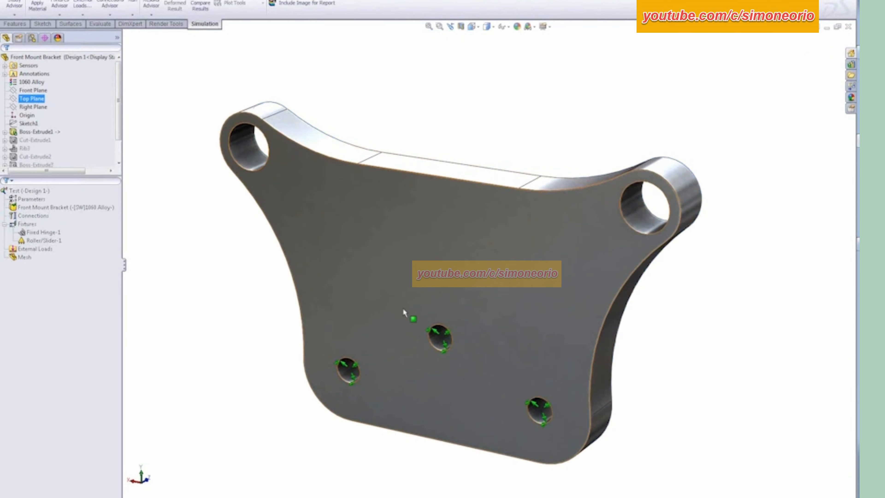
{"action": "left_click", "coordinate": [627, 373]}
{"action": "middle_click_drag", "start_coordinate": [672, 360], "coordinate": [385, 403]}
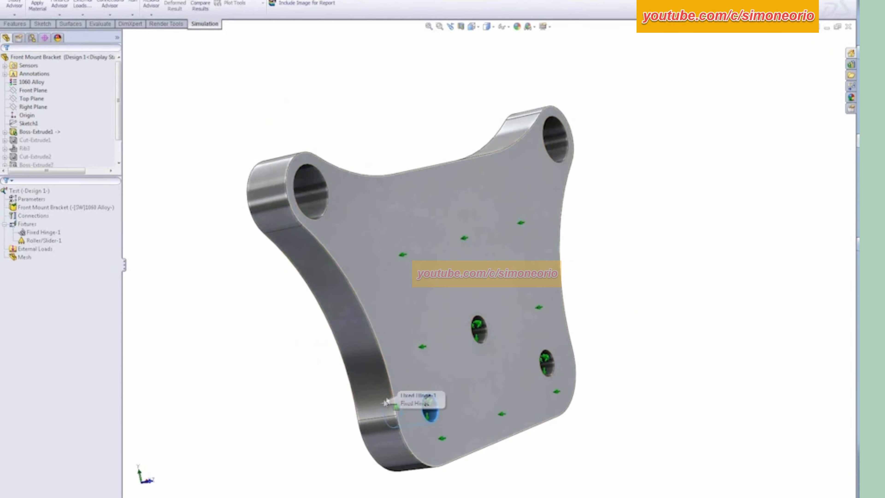
{"action": "left_click", "coordinate": [424, 309]}
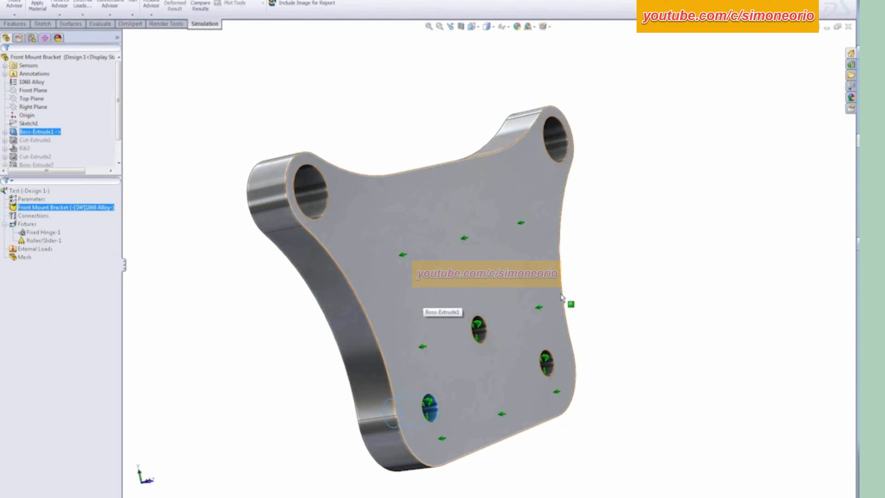
{"action": "middle_click_drag", "start_coordinate": [193, 325], "coordinate": [331, 315]}
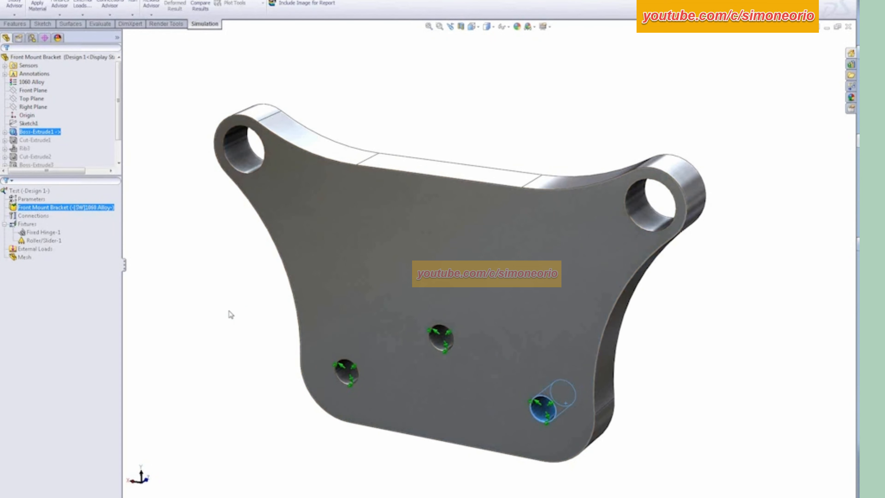
{"action": "left_click", "coordinate": [230, 312]}
Step: Start a Force load on the inner face of the upper-left ear hole, using English (IPS) units and 20 lbf
{"action": "left_click", "coordinate": [30, 251]}
{"action": "right_click", "coordinate": [31, 249]}
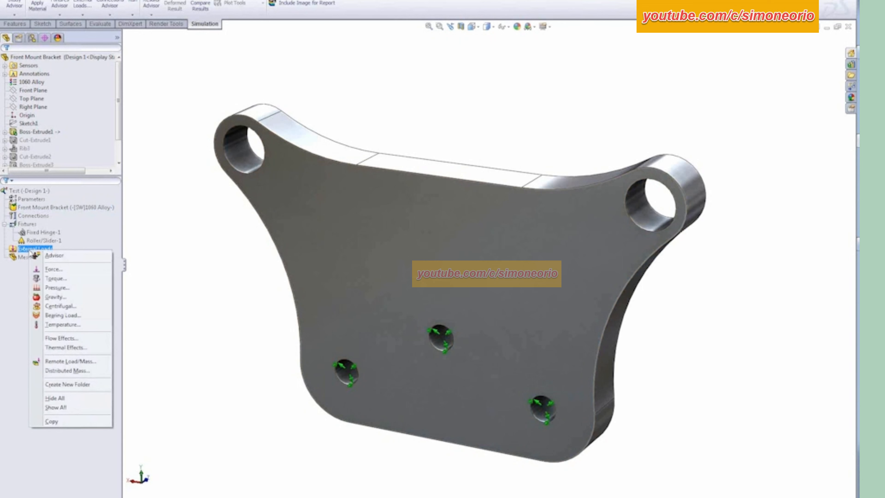
{"action": "left_click", "coordinate": [53, 269]}
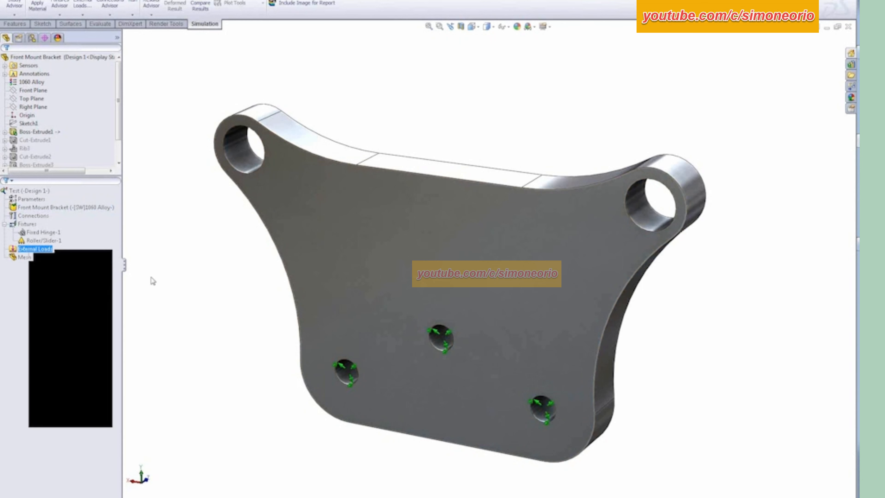
{"action": "left_click", "coordinate": [238, 159]}
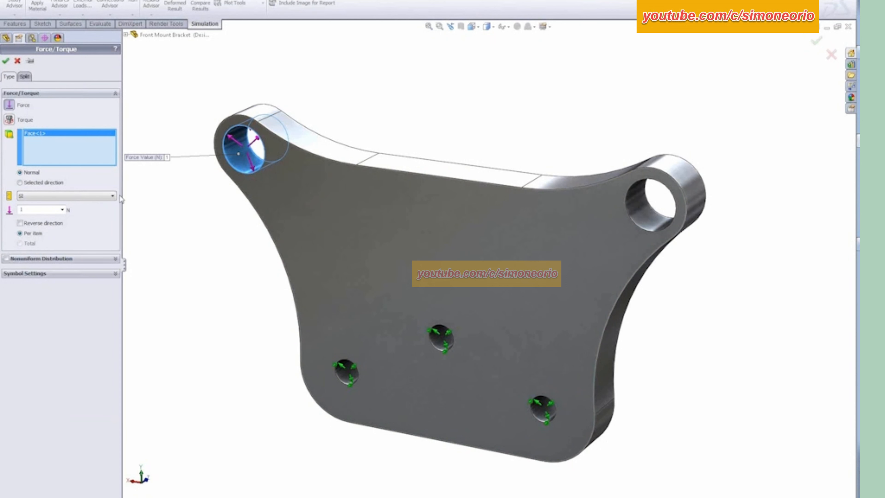
{"action": "left_click", "coordinate": [66, 195]}
{"action": "left_click", "coordinate": [37, 203]}
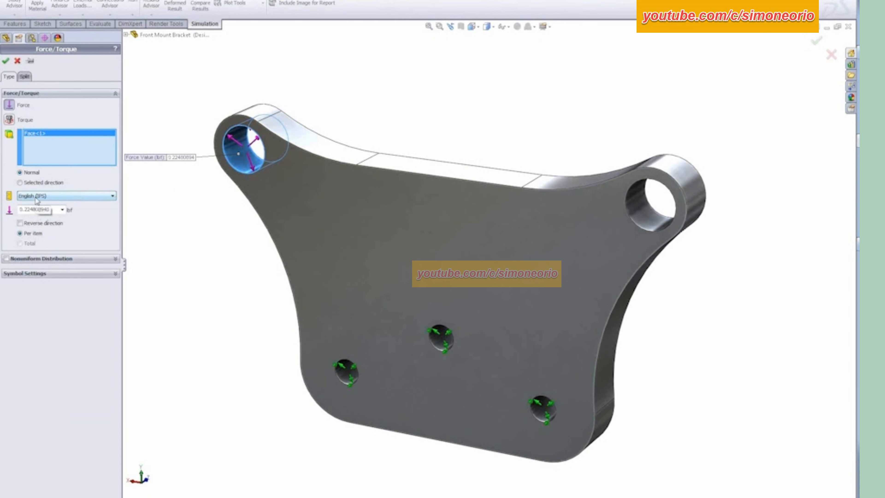
{"action": "double_click", "coordinate": [52, 209]}
{"action": "type", "text": "20"}
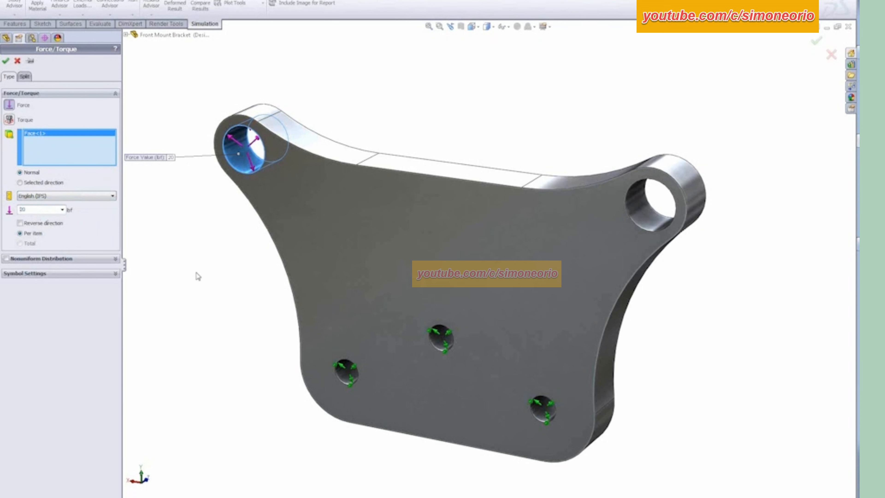
Step: Show Sketch1 and direct the force along its diagonal construction line running from the upper-left hole
{"action": "left_click", "coordinate": [35, 182]}
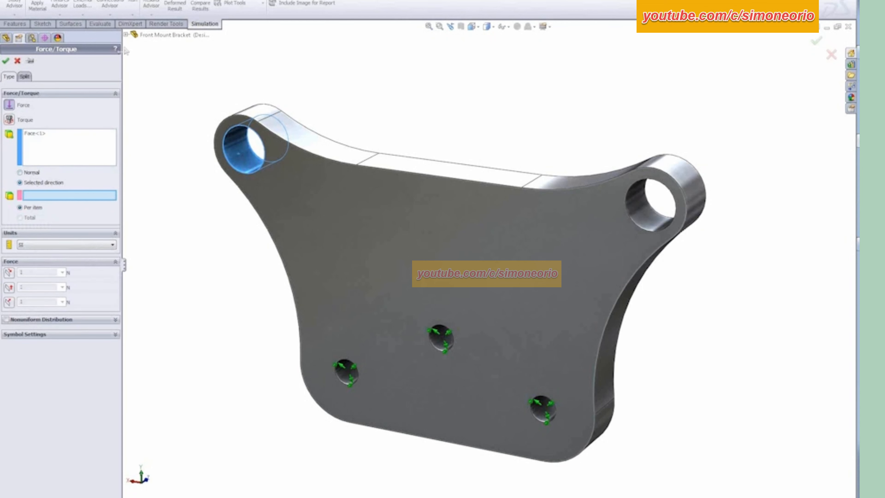
{"action": "left_click", "coordinate": [126, 35]}
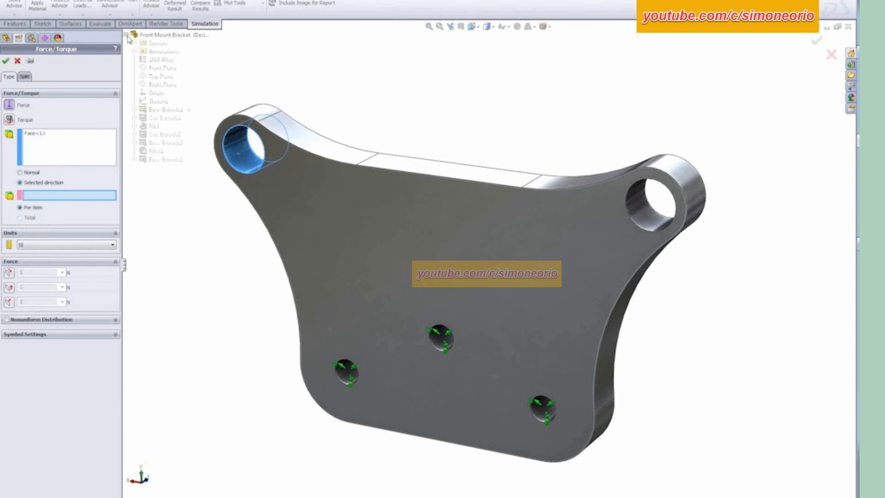
{"action": "right_click", "coordinate": [155, 100]}
{"action": "left_click", "coordinate": [180, 115]}
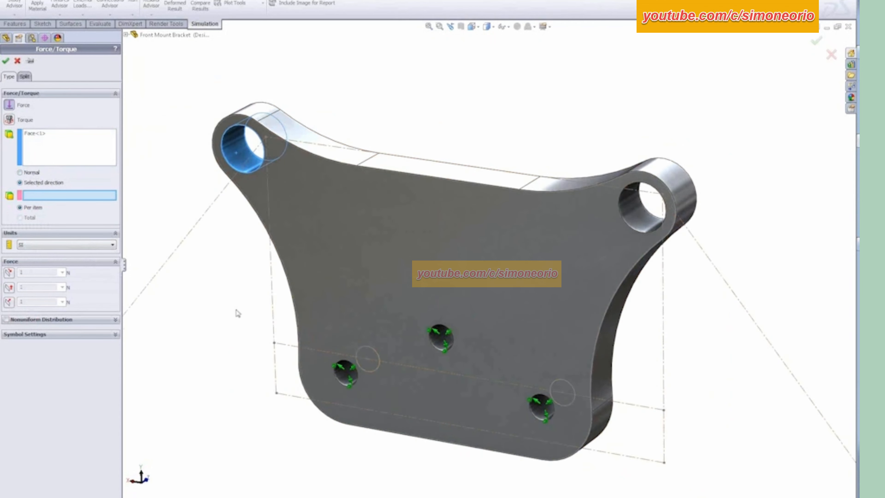
{"action": "scroll", "coordinate": [237, 310], "scroll_direction": "up", "scroll_amount": 2}
{"action": "mouse_move", "coordinate": [238, 310]}
{"action": "middle_mouse_down"}
{"action": "mouse_move", "coordinate": [263, 259]}
{"action": "mouse_move", "coordinate": [244, 279]}
{"action": "middle_mouse_up"}
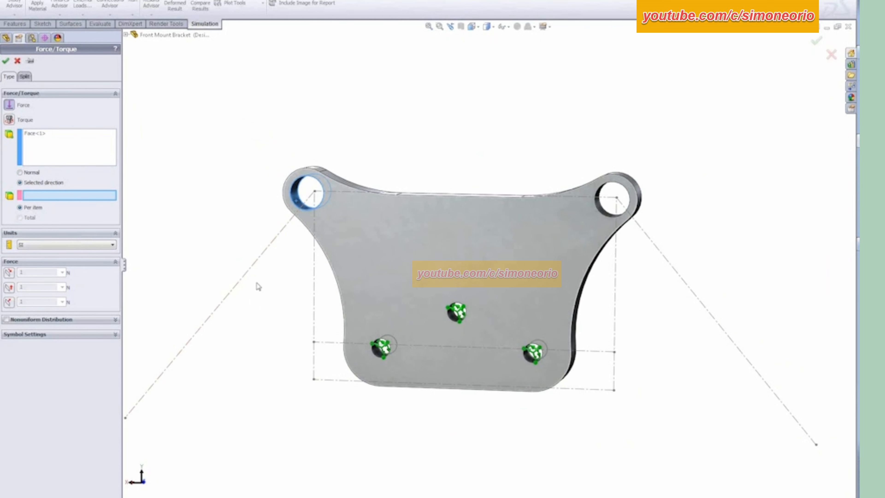
{"action": "left_click", "coordinate": [252, 269]}
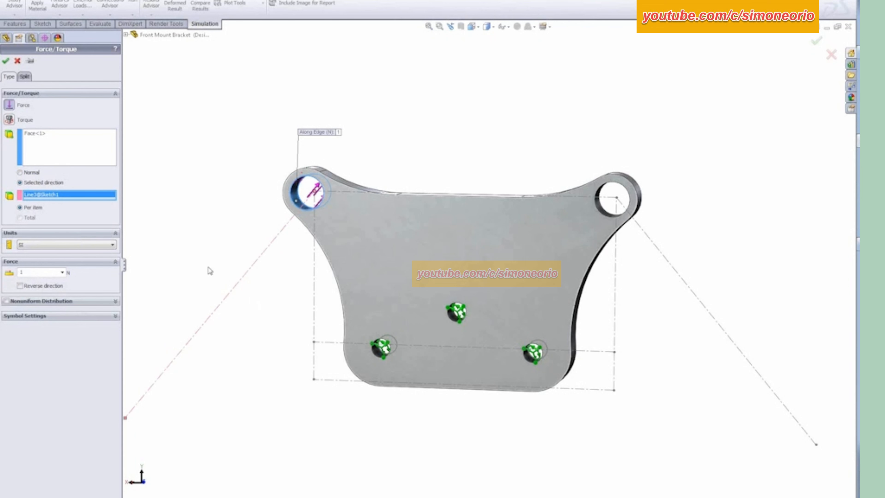
Step: Set the directional force's units to English (IPS) and its value to 20 lbf, and accept the load
{"action": "left_click", "coordinate": [64, 245]}
{"action": "left_click", "coordinate": [50, 260]}
{"action": "left_click", "coordinate": [48, 245]}
{"action": "left_click", "coordinate": [36, 258]}
{"action": "left_click", "coordinate": [36, 248]}
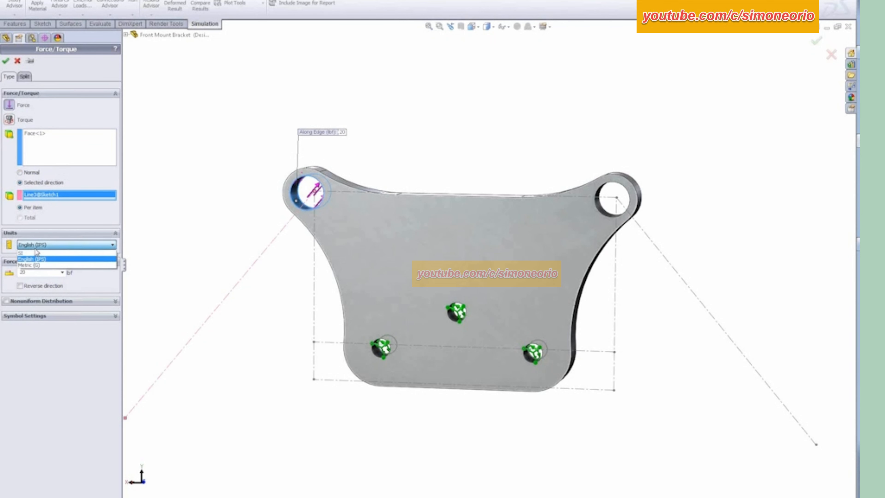
{"action": "left_click", "coordinate": [39, 258]}
{"action": "left_click", "coordinate": [5, 60]}
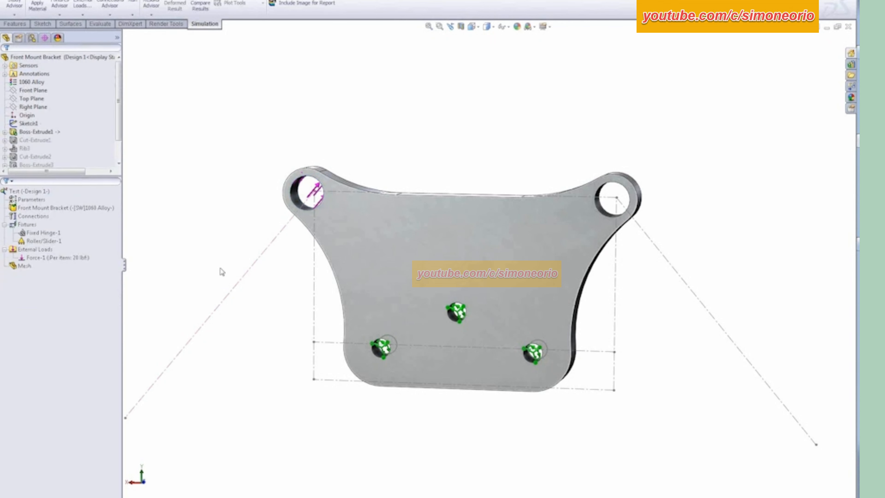
Step: Start a second Force load on the inner face of the upper-right ear hole, directed along Sketch1's diagonal construction line from that hole
{"action": "left_click", "coordinate": [35, 249]}
{"action": "right_click", "coordinate": [34, 249]}
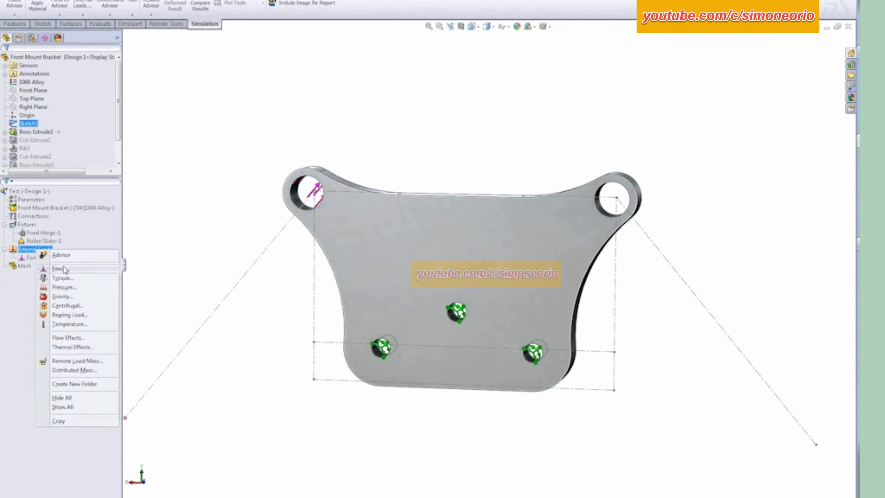
{"action": "left_click", "coordinate": [58, 269]}
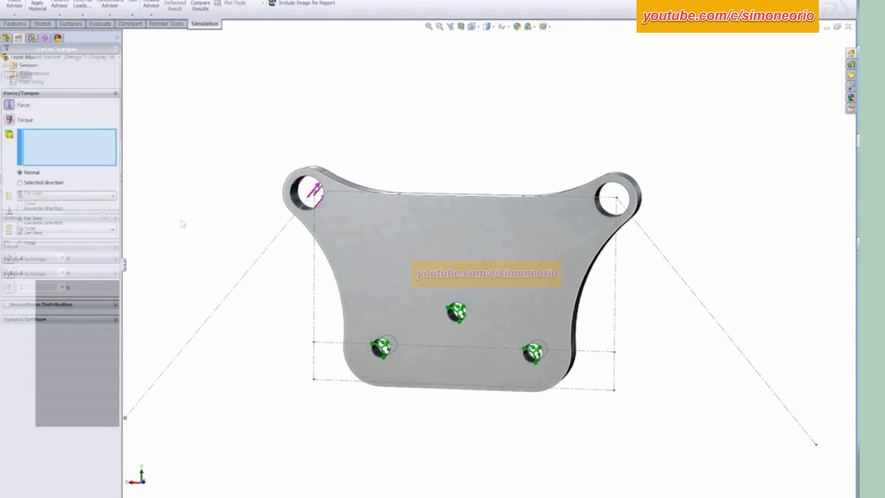
{"action": "left_click", "coordinate": [600, 213]}
{"action": "left_click", "coordinate": [20, 182]}
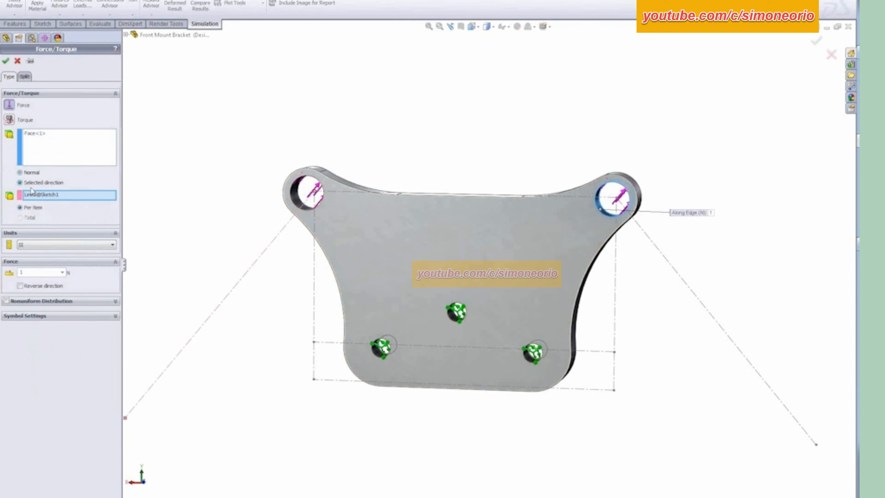
{"action": "left_click", "coordinate": [223, 300]}
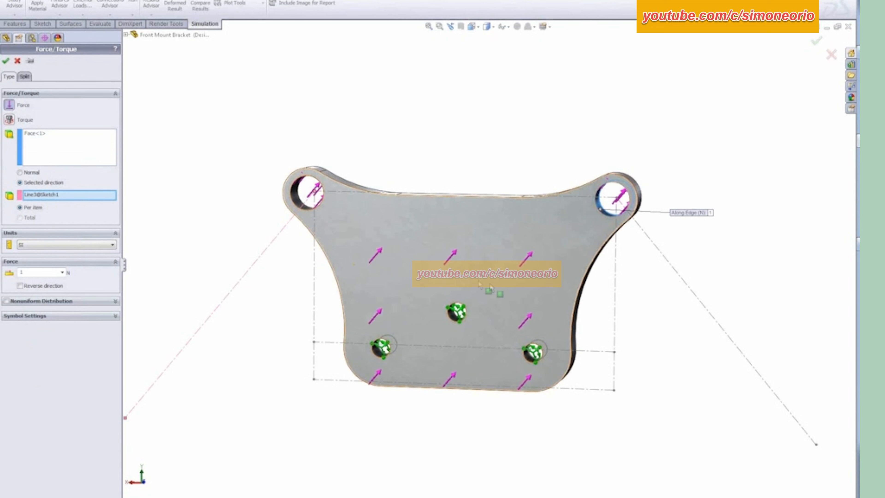
{"action": "right_click", "coordinate": [92, 195]}
{"action": "left_click", "coordinate": [125, 200]}
{"action": "left_click", "coordinate": [668, 266]}
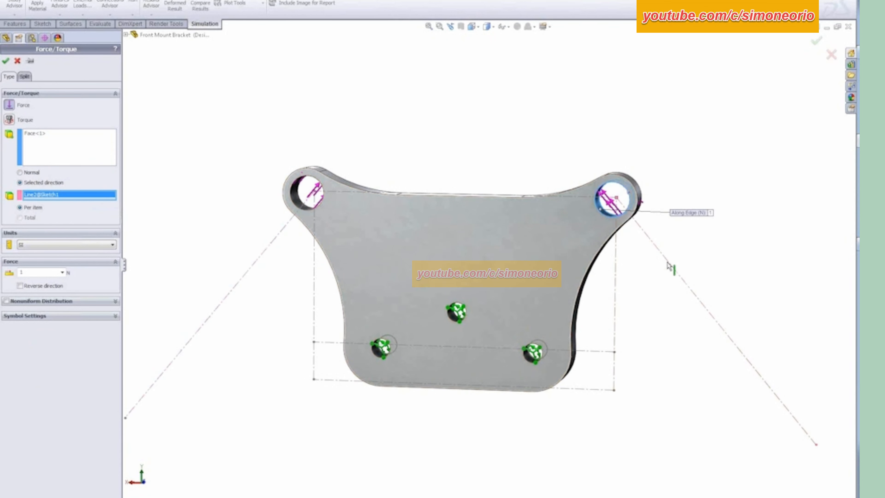
Step: Set the second force's units to English (IPS) and its value to 20 lbf, and accept the load
{"action": "left_click", "coordinate": [75, 247]}
{"action": "left_click", "coordinate": [76, 251]}
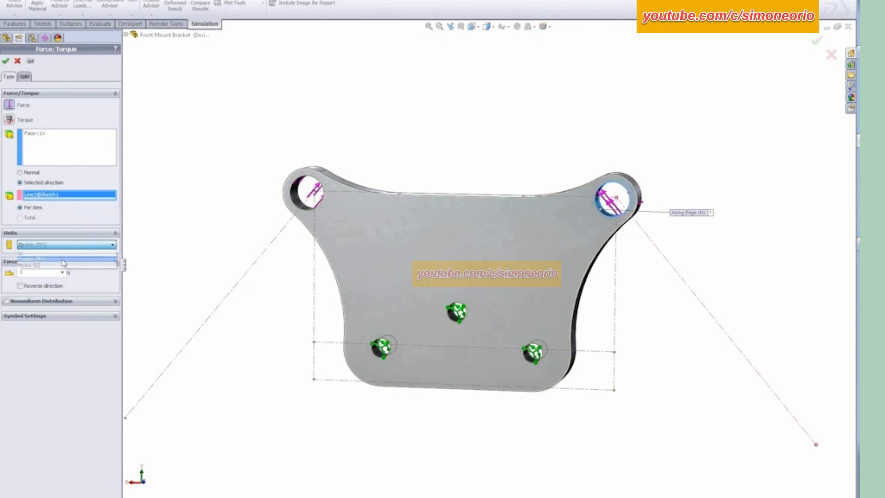
{"action": "left_click", "coordinate": [18, 274]}
{"action": "type", "text": "20"}
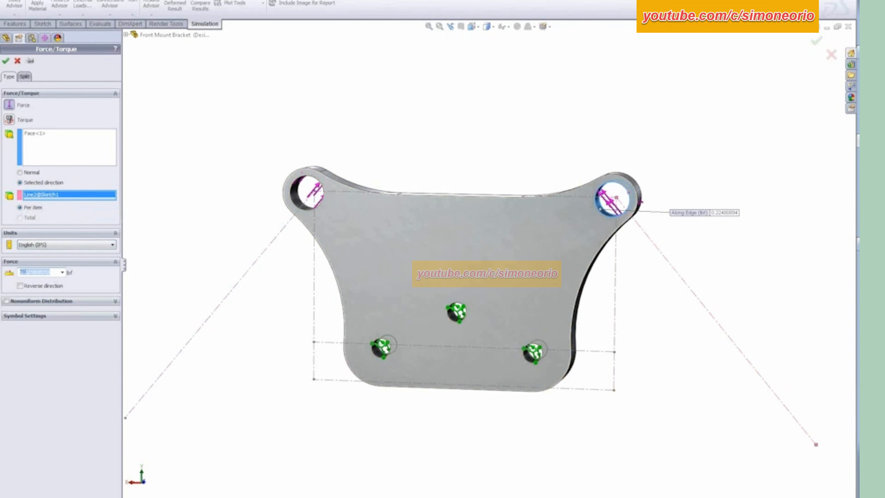
{"action": "left_click", "coordinate": [47, 247]}
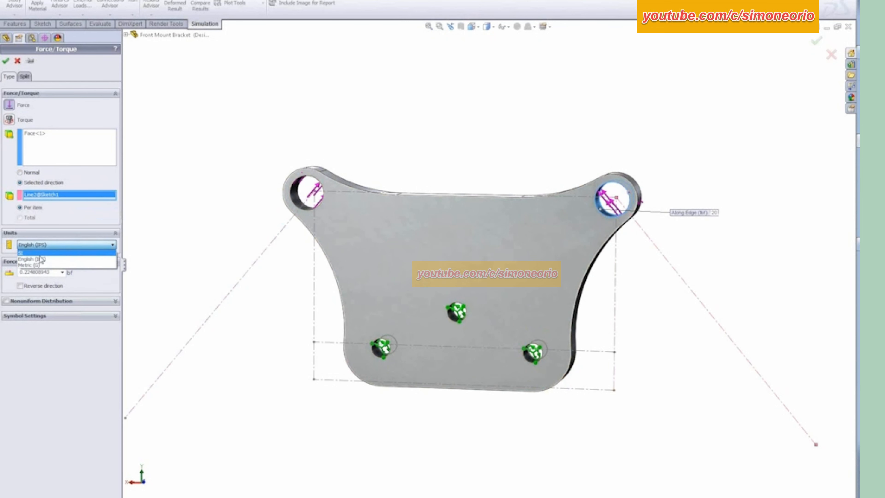
{"action": "left_click", "coordinate": [40, 260]}
{"action": "left_click", "coordinate": [47, 246]}
{"action": "left_click", "coordinate": [46, 250]}
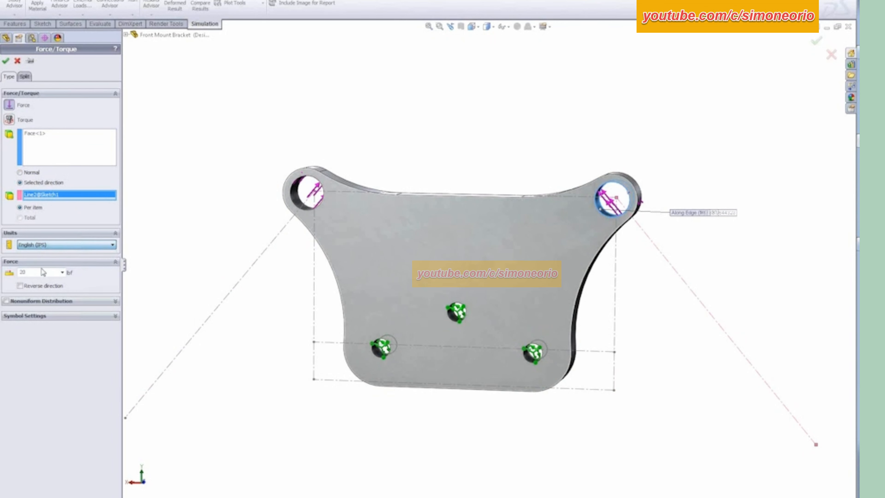
{"action": "left_click", "coordinate": [5, 61]}
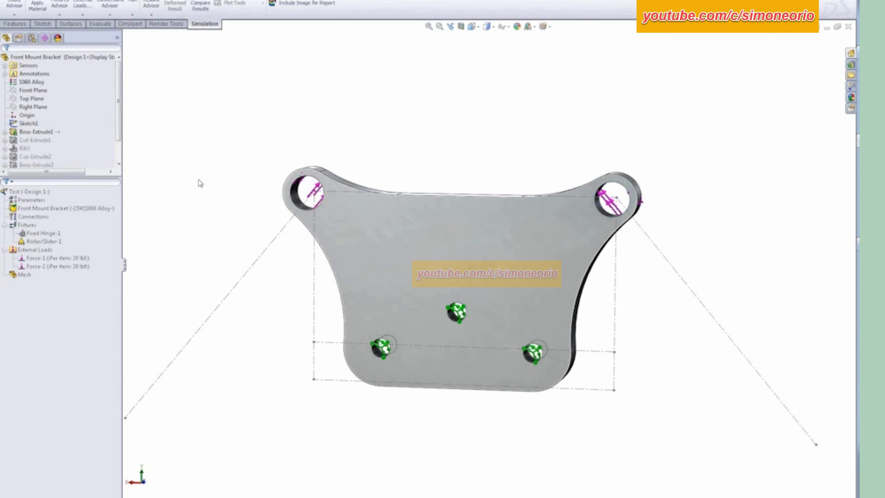
{"action": "middle_click_drag", "start_coordinate": [271, 158], "coordinate": [218, 170]}
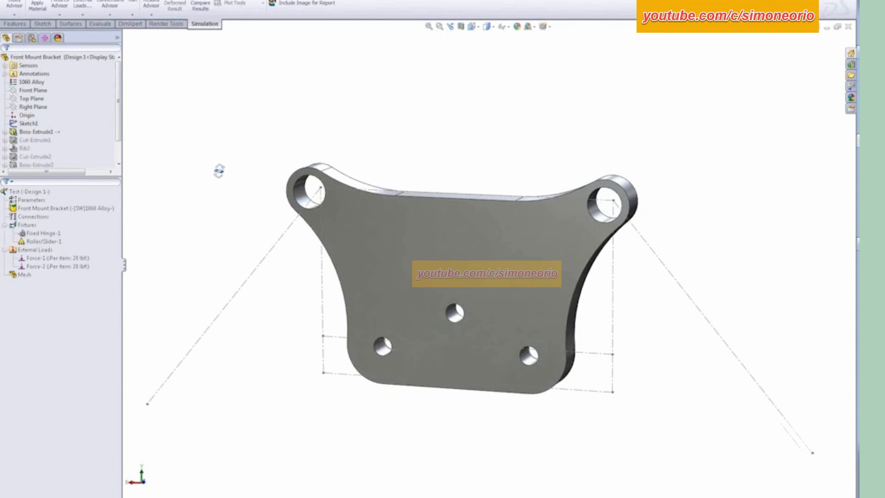
{"action": "right_click", "coordinate": [36, 126]}
{"action": "left_click", "coordinate": [40, 97]}
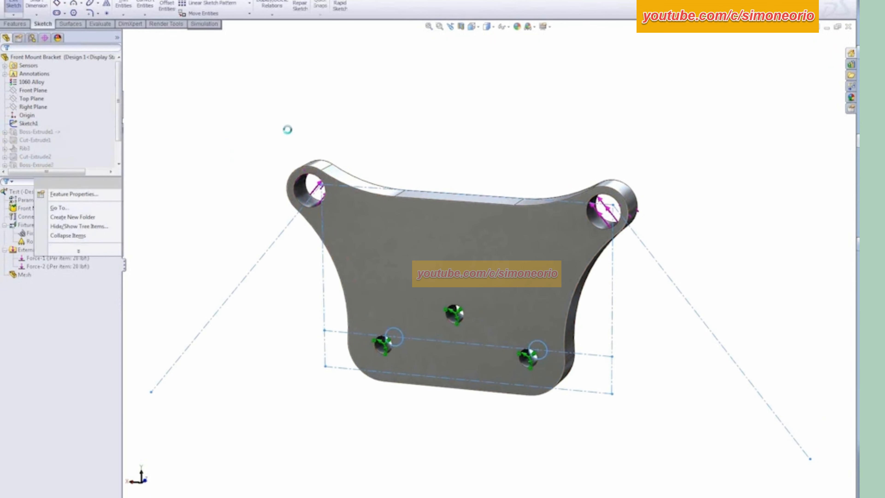
{"action": "right_click", "coordinate": [34, 124]}
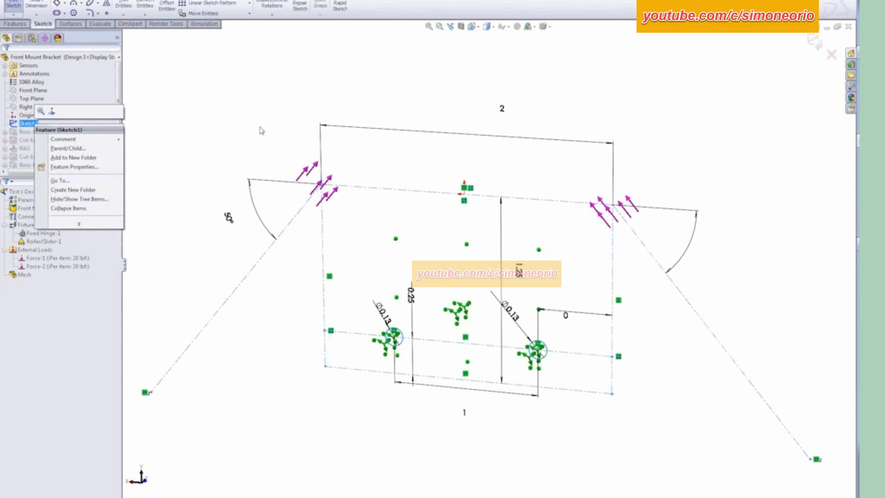
{"action": "left_click", "coordinate": [817, 41]}
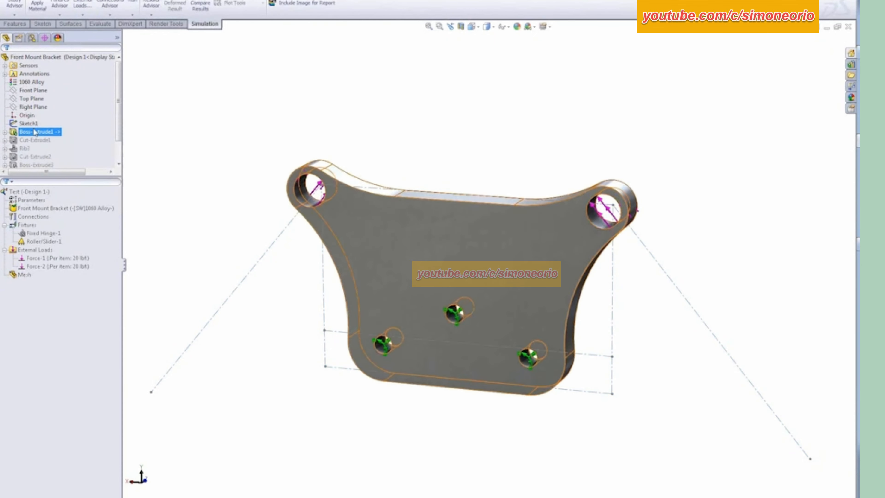
Step: Hide Sketch1 in the model
{"action": "right_click", "coordinate": [34, 125]}
{"action": "left_click", "coordinate": [36, 110]}
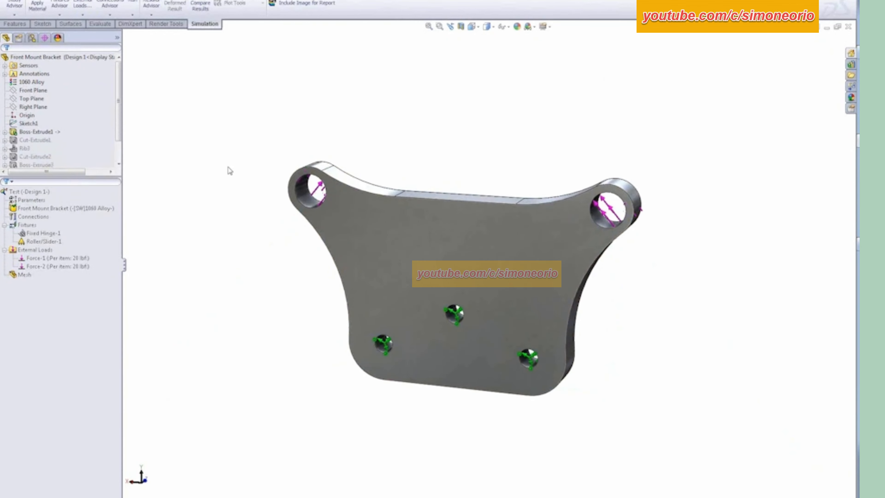
Step: Mesh the bracket with the default mesh density and run the Test study
{"action": "right_click", "coordinate": [28, 275]}
{"action": "left_click", "coordinate": [57, 302]}
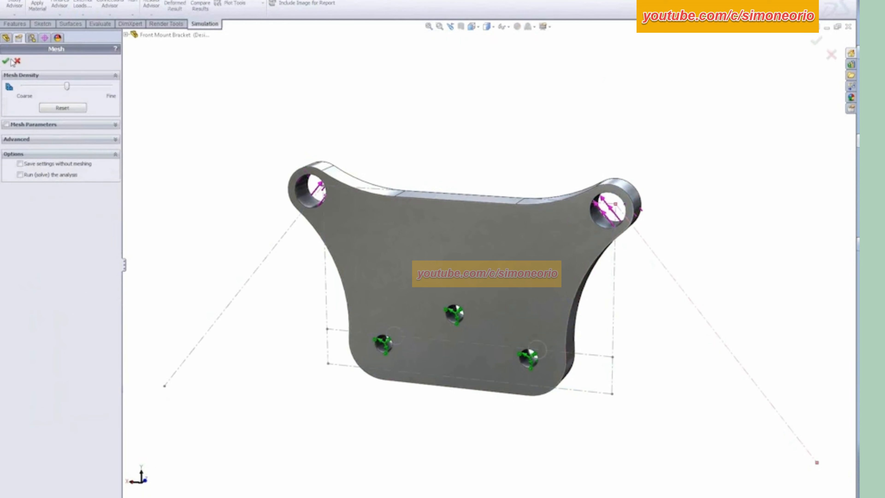
{"action": "left_click", "coordinate": [6, 61]}
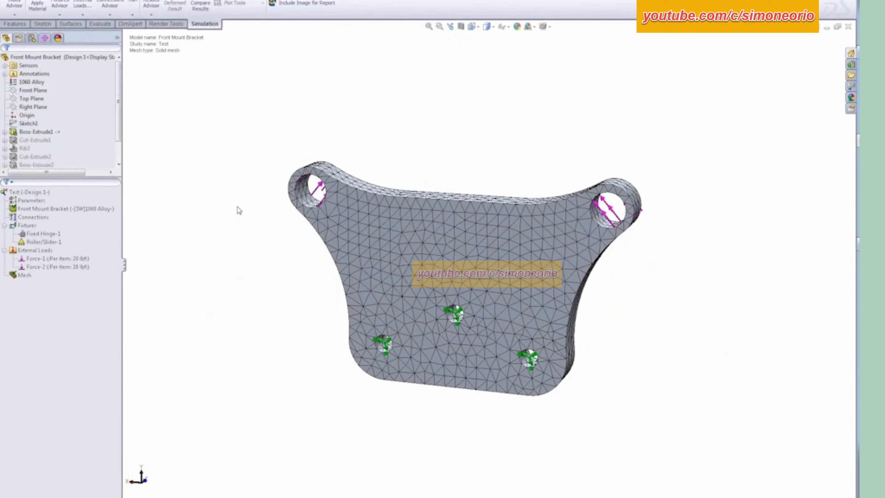
{"action": "right_click", "coordinate": [30, 192]}
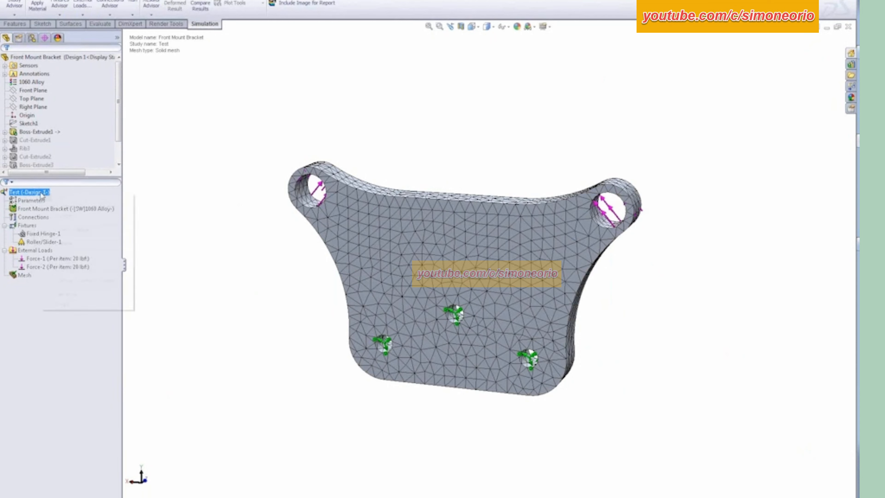
{"action": "left_click", "coordinate": [61, 197]}
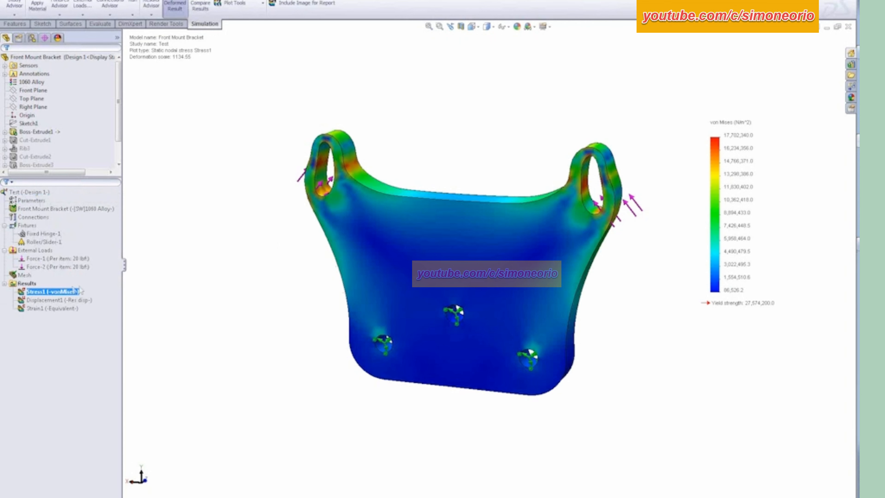
Step: Edit the von Mises stress plot to use psi units and a deformation scale of 1
{"action": "right_click", "coordinate": [71, 293]}
{"action": "left_click", "coordinate": [94, 312]}
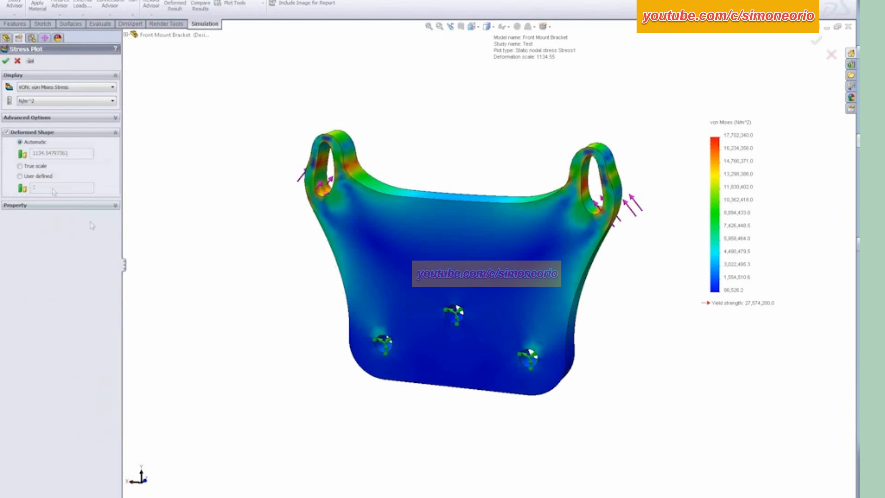
{"action": "left_click", "coordinate": [34, 101]}
{"action": "left_click", "coordinate": [33, 117]}
{"action": "left_click", "coordinate": [6, 62]}
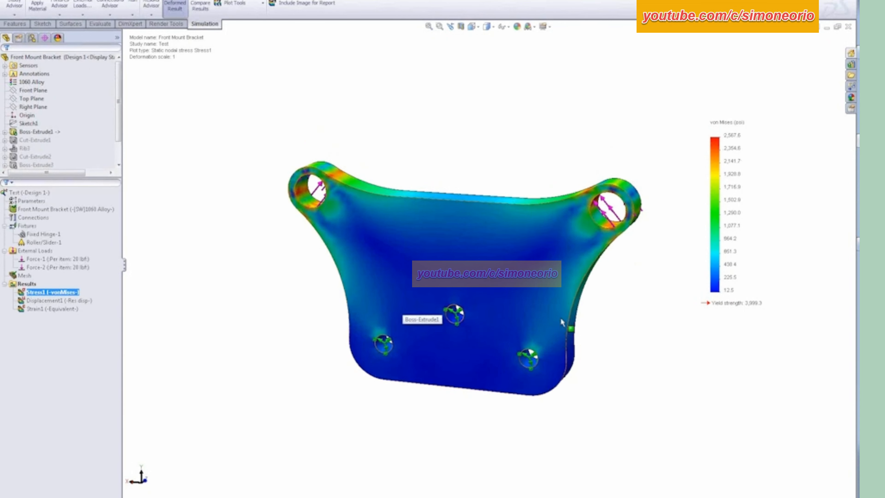
Step: Hide the symbols of both force loads and of the Fixed Hinge and Roller/Slider fixtures
{"action": "mouse_move", "coordinate": [560, 317]}
{"action": "middle_mouse_down"}
{"action": "mouse_move", "coordinate": [533, 246]}
{"action": "mouse_move", "coordinate": [556, 298]}
{"action": "mouse_move", "coordinate": [551, 307]}
{"action": "middle_mouse_up"}
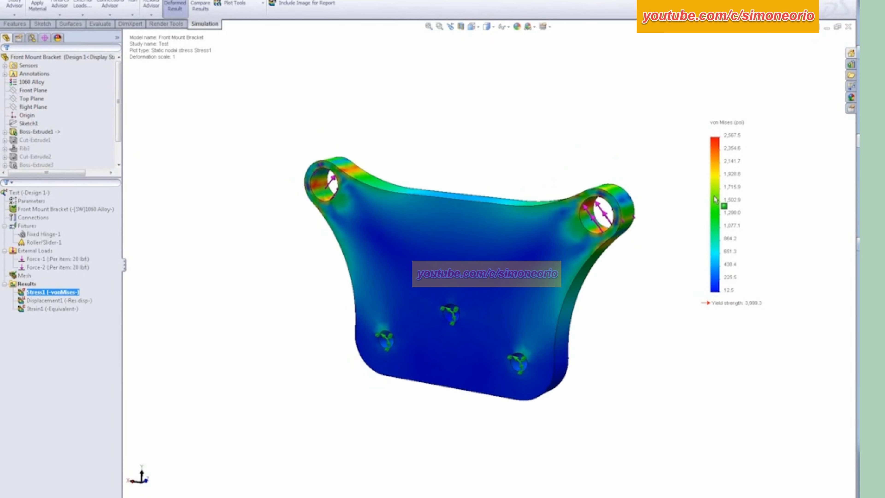
{"action": "middle_click_drag", "start_coordinate": [652, 307], "coordinate": [610, 279]}
{"action": "middle_click_drag", "start_coordinate": [629, 305], "coordinate": [627, 302]}
{"action": "scroll", "coordinate": [480, 253], "scroll_direction": "down", "scroll_amount": 1}
{"action": "left_click", "coordinate": [51, 260]}
{"action": "right_click", "coordinate": [51, 259]}
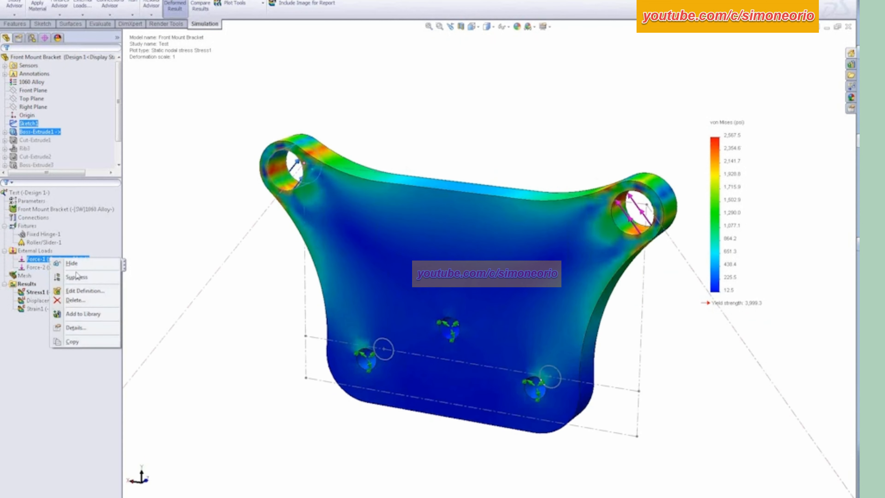
{"action": "right_click", "coordinate": [74, 267]}
{"action": "left_click", "coordinate": [92, 273]}
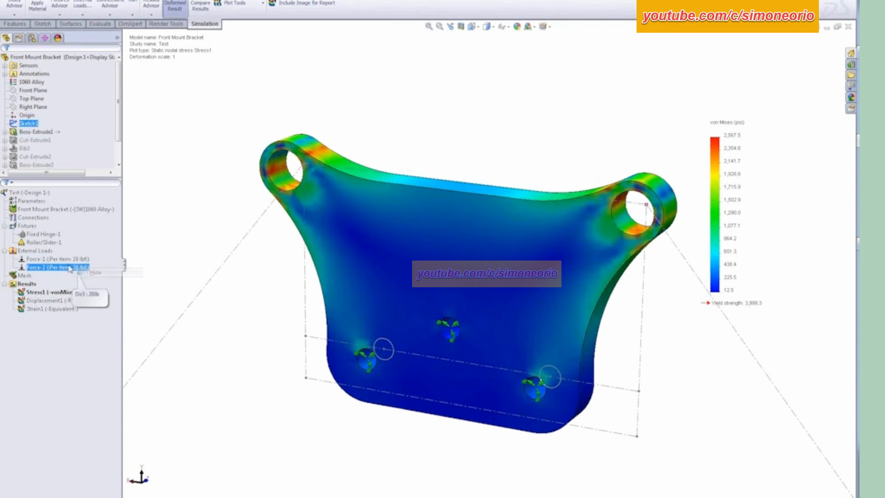
{"action": "right_click", "coordinate": [52, 234]}
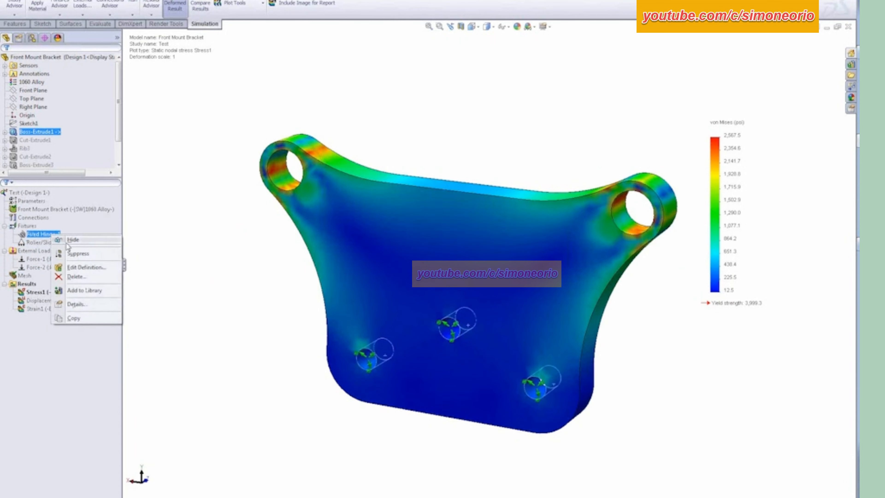
{"action": "left_click", "coordinate": [69, 244]}
Step: Show the resultant displacement plot and set it to inches with true-scale deformation
{"action": "left_click", "coordinate": [77, 301]}
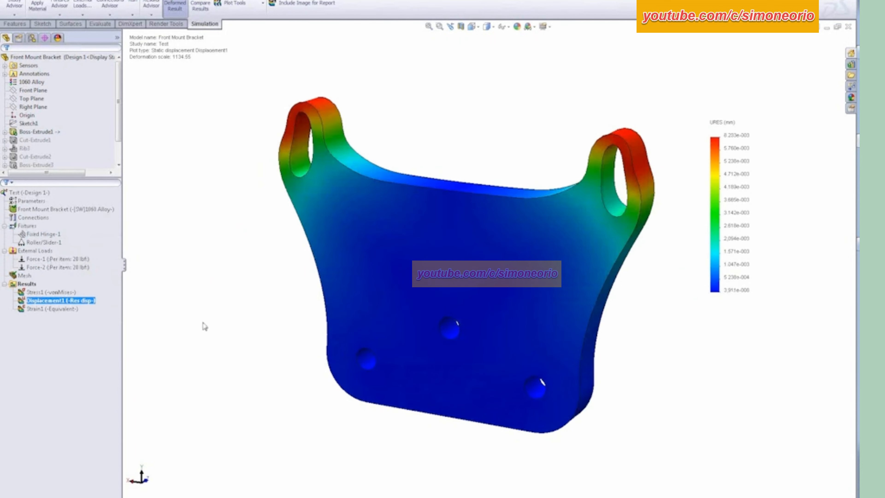
{"action": "right_click", "coordinate": [89, 301]}
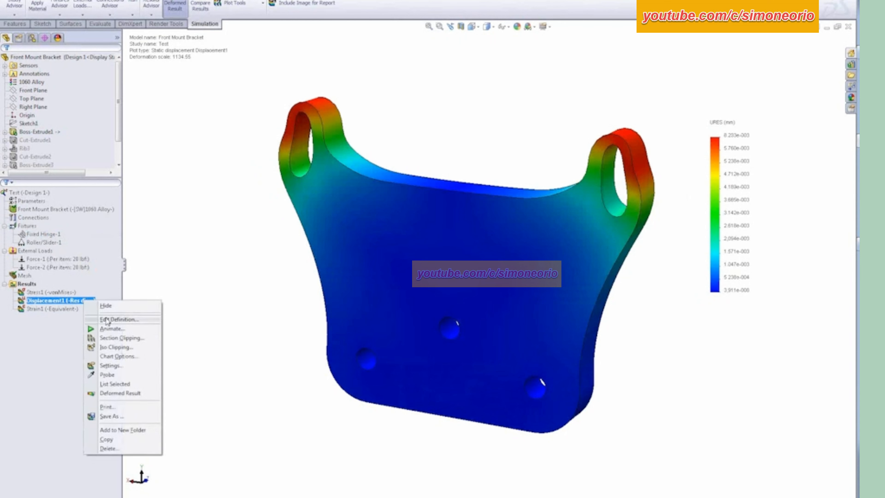
{"action": "left_click", "coordinate": [115, 317]}
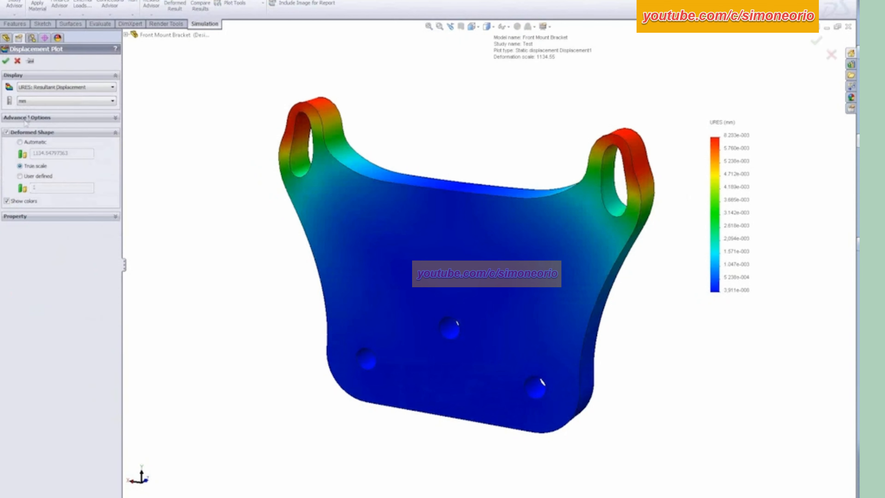
{"action": "left_click", "coordinate": [31, 102]}
{"action": "left_click", "coordinate": [27, 158]}
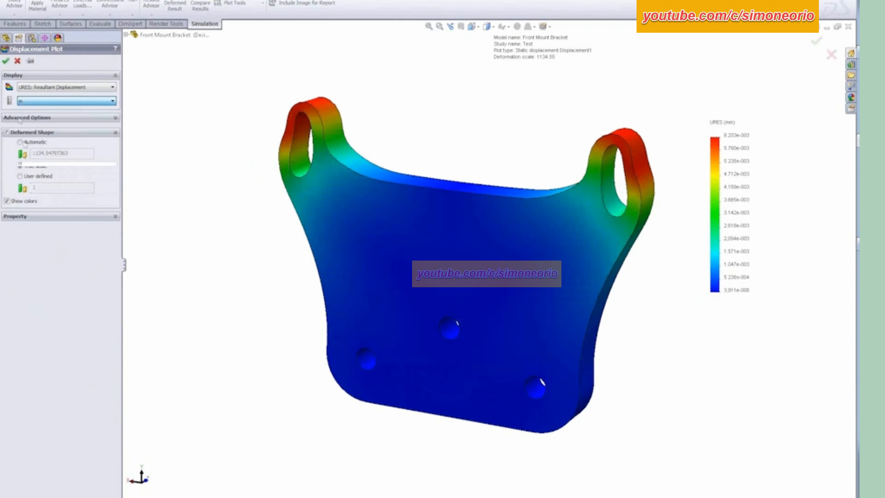
{"action": "left_click", "coordinate": [5, 62]}
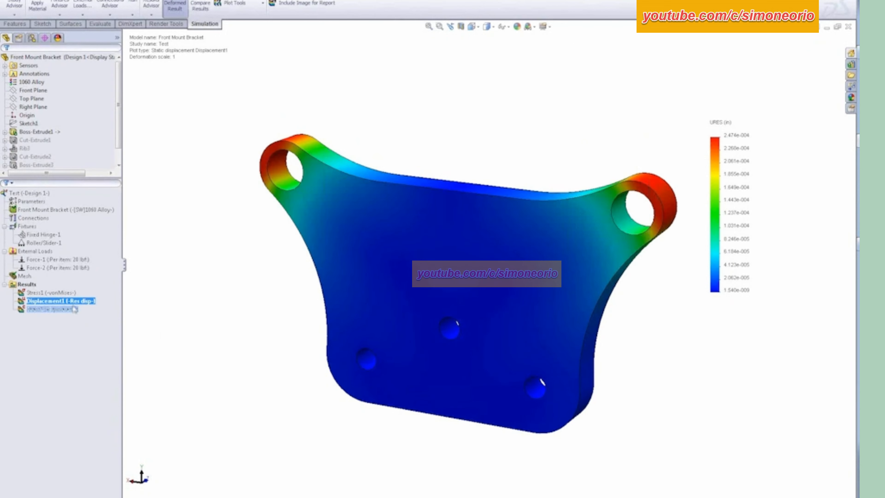
Step: Change the displacement legend's number format to floating in its chart options
{"action": "double_click", "coordinate": [57, 293]}
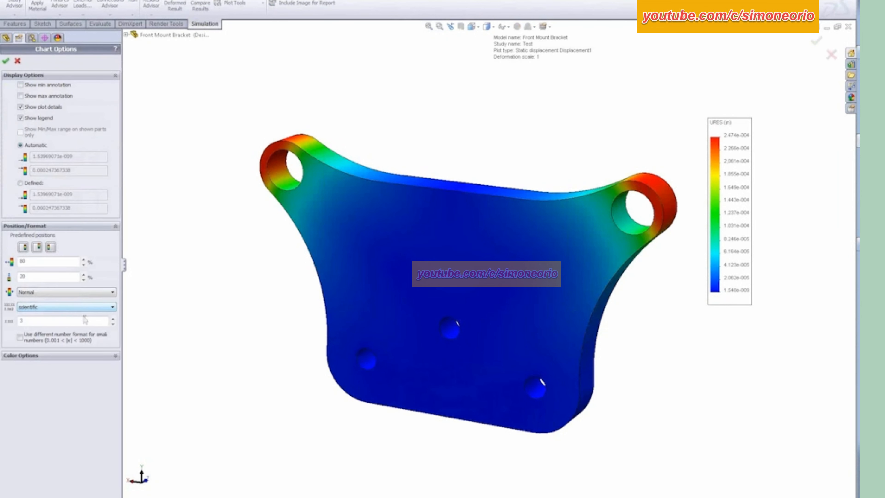
{"action": "left_click", "coordinate": [79, 309]}
{"action": "left_click", "coordinate": [69, 322]}
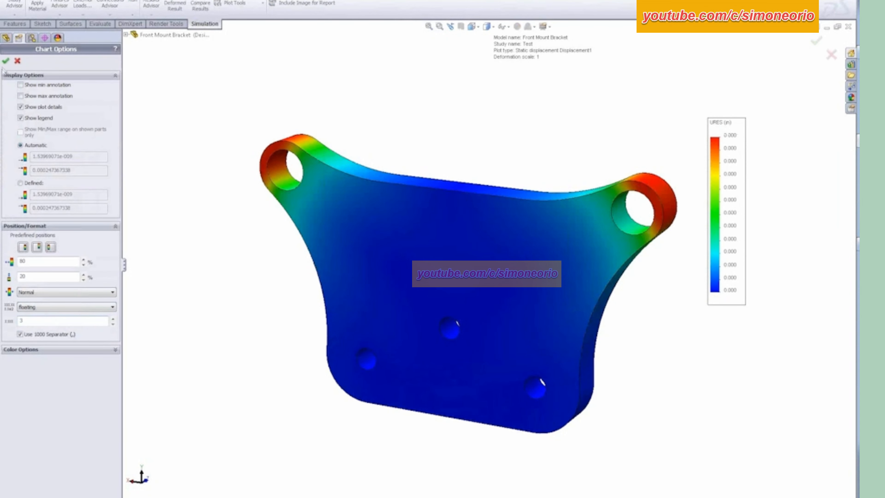
{"action": "left_click", "coordinate": [5, 60]}
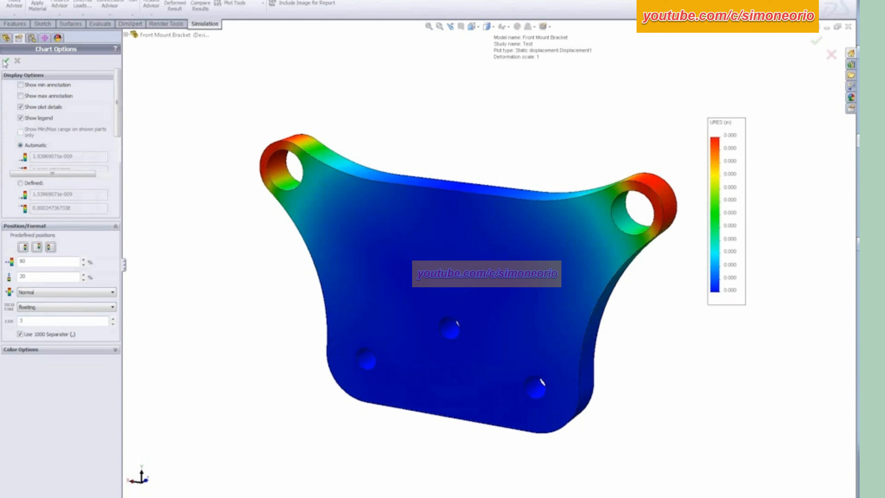
Step: Set the displacement legend's number of decimal places to 8
{"action": "double_click", "coordinate": [727, 160]}
{"action": "left_click", "coordinate": [113, 319]}
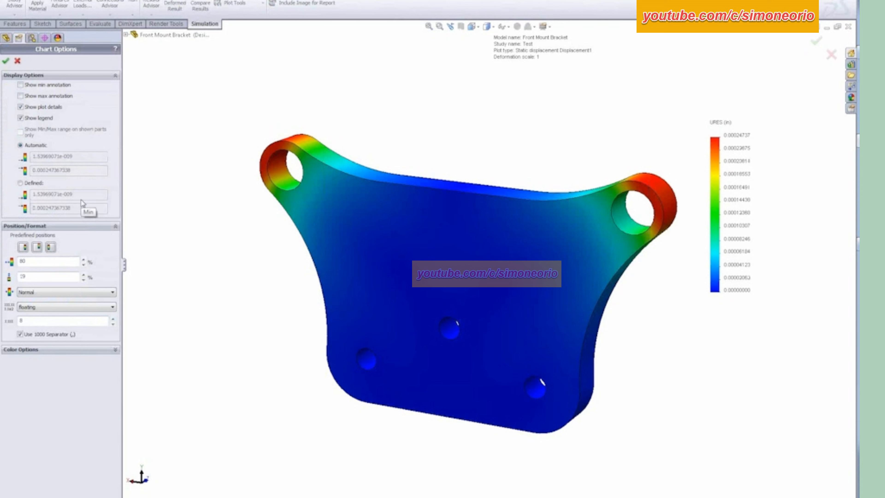
{"action": "left_click", "coordinate": [6, 61]}
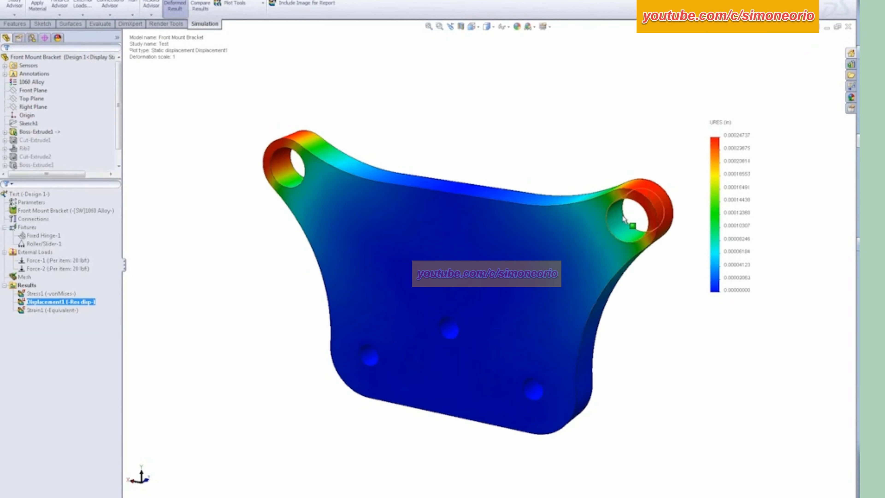
Step: Show the von Mises stress plot and review its definition, keeping the existing display settings
{"action": "double_click", "coordinate": [51, 293]}
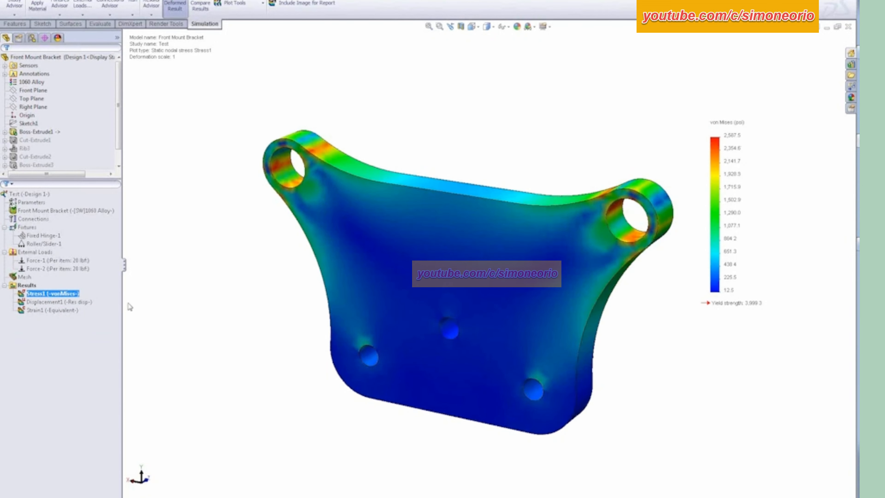
{"action": "right_click", "coordinate": [72, 298]}
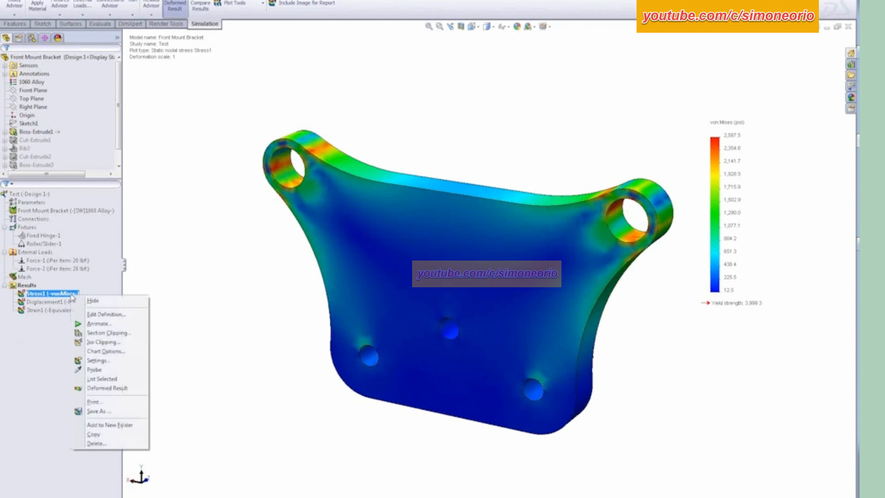
{"action": "left_click", "coordinate": [98, 315]}
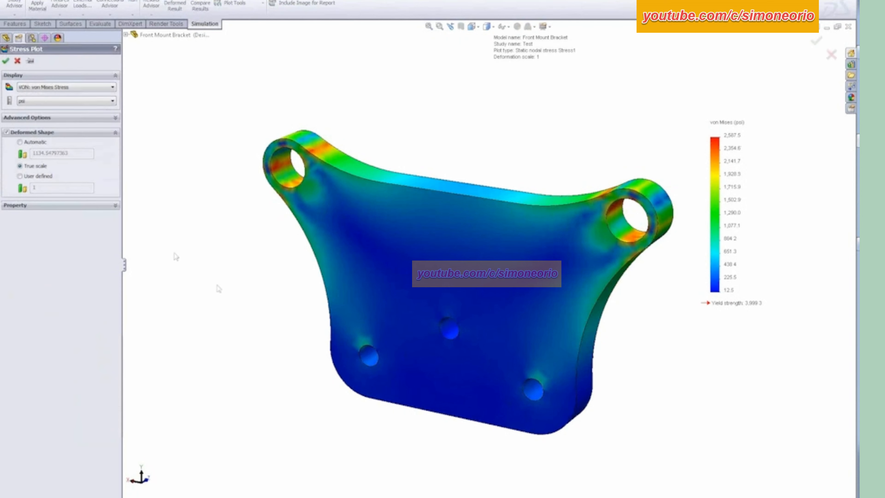
{"action": "left_click", "coordinate": [6, 61]}
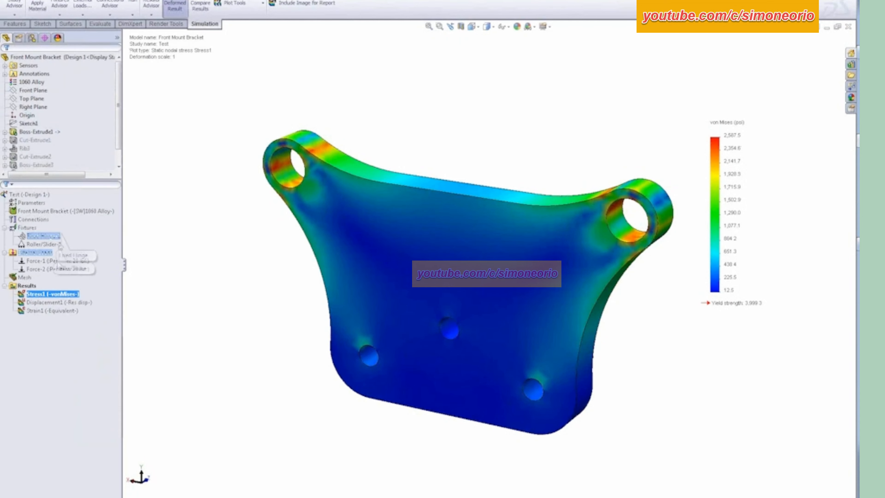
Step: Section-clip the stress plot with the Front Plane, reversing the clipping direction and offsetting the section to about -0.082 in
{"action": "right_click", "coordinate": [62, 295]}
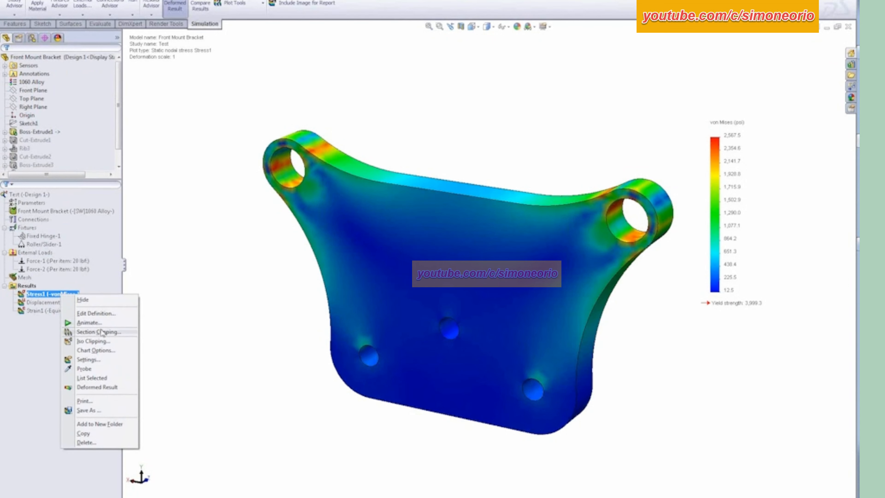
{"action": "left_click", "coordinate": [99, 333]}
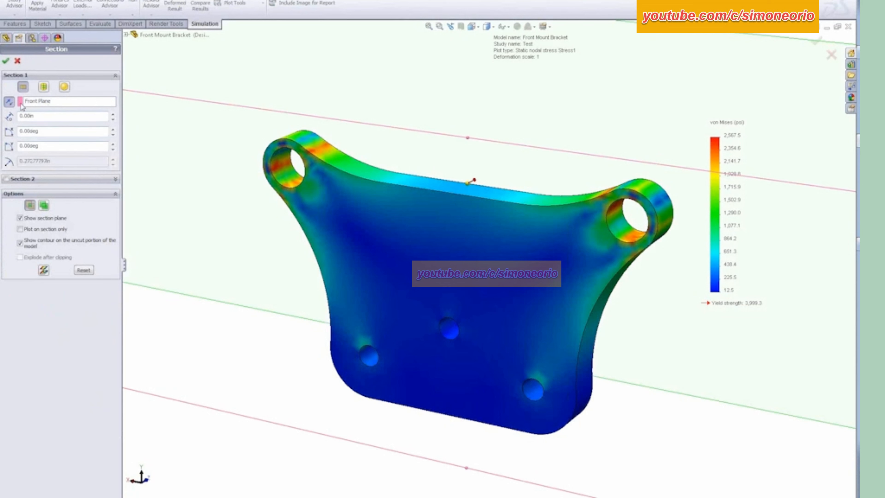
{"action": "left_click_drag", "start_coordinate": [469, 183], "coordinate": [459, 195]}
{"action": "left_click", "coordinate": [10, 102]}
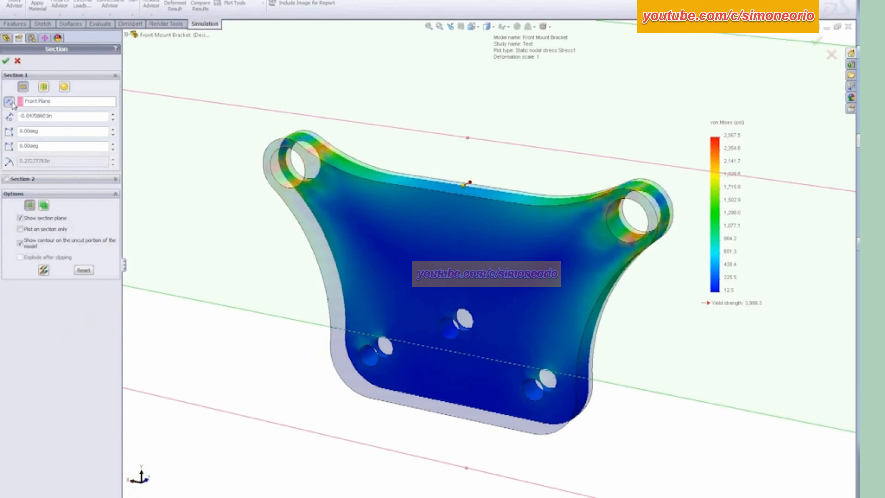
{"action": "left_click_drag", "start_coordinate": [462, 185], "coordinate": [454, 197]}
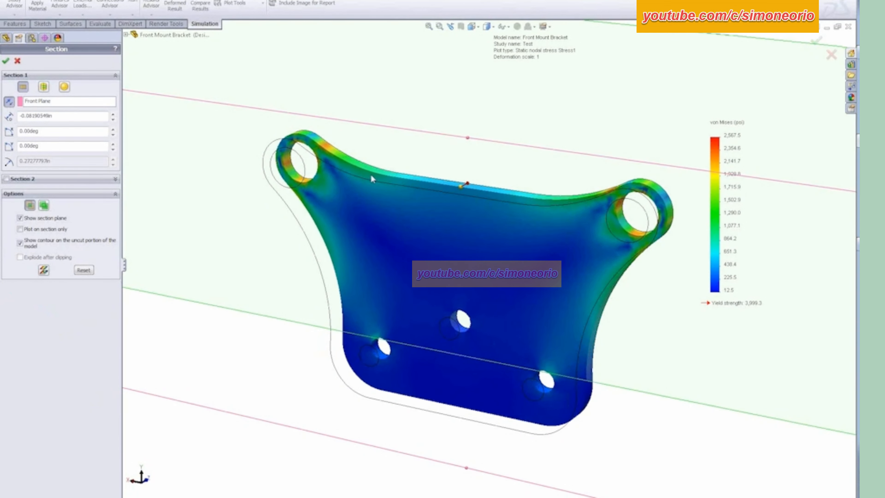
Step: Examine the stresses around the lug holes, move the section plane to about -0.119 in, and discard the clipping
{"action": "scroll", "coordinate": [356, 172], "scroll_direction": "down", "scroll_amount": 3}
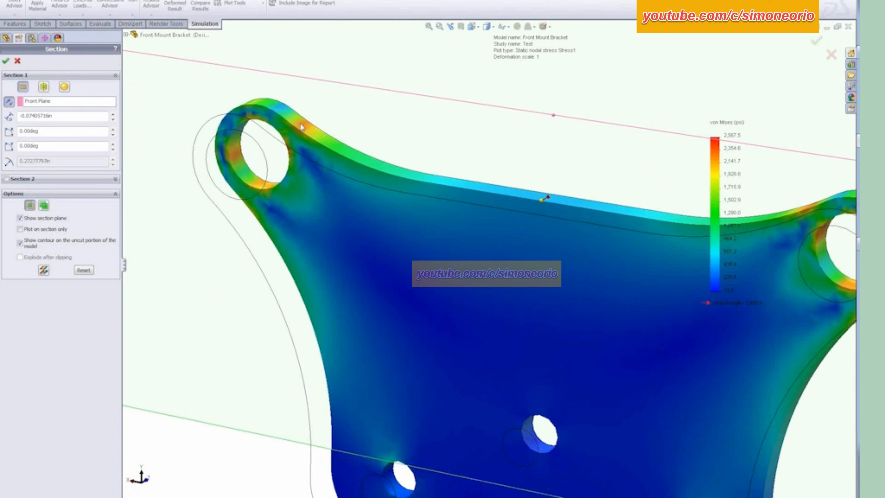
{"action": "scroll", "coordinate": [524, 298], "scroll_direction": "up", "scroll_amount": 2}
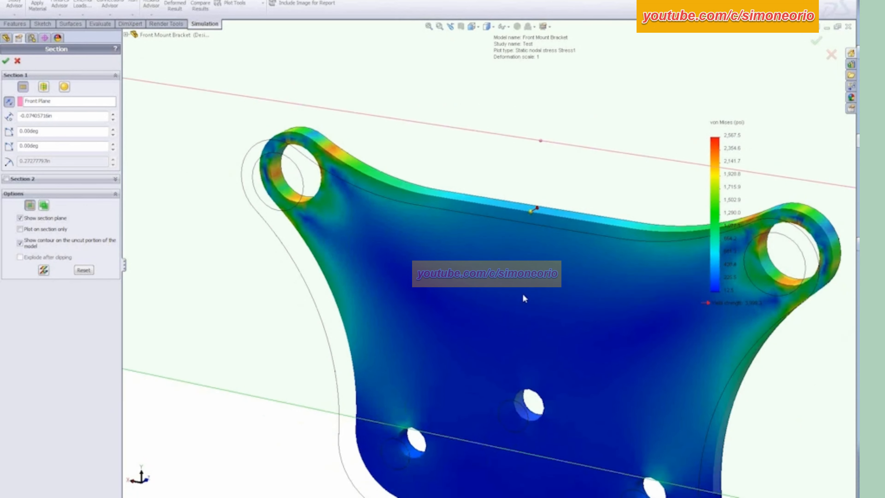
{"action": "left_click_drag", "start_coordinate": [537, 207], "coordinate": [497, 217]}
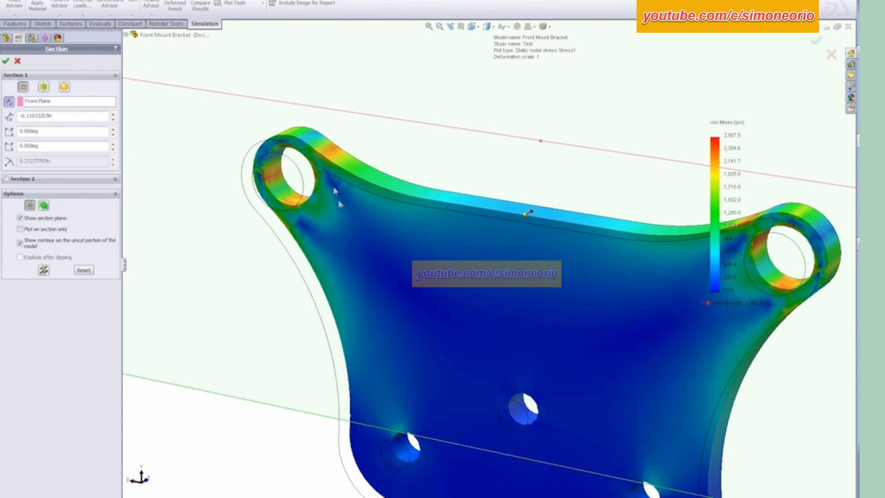
{"action": "left_click", "coordinate": [17, 61]}
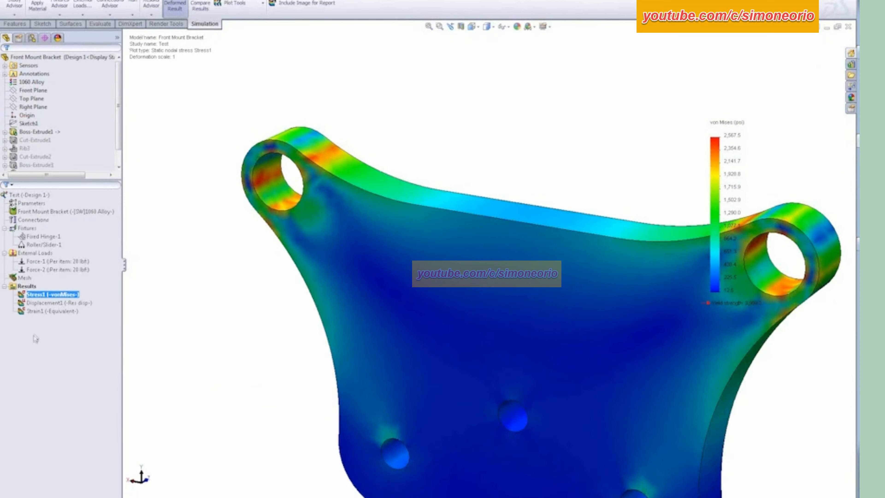
Step: Iso-clip the stress plot at 2200 psi and examine the high-stress regions around both lug holes
{"action": "right_click", "coordinate": [35, 295]}
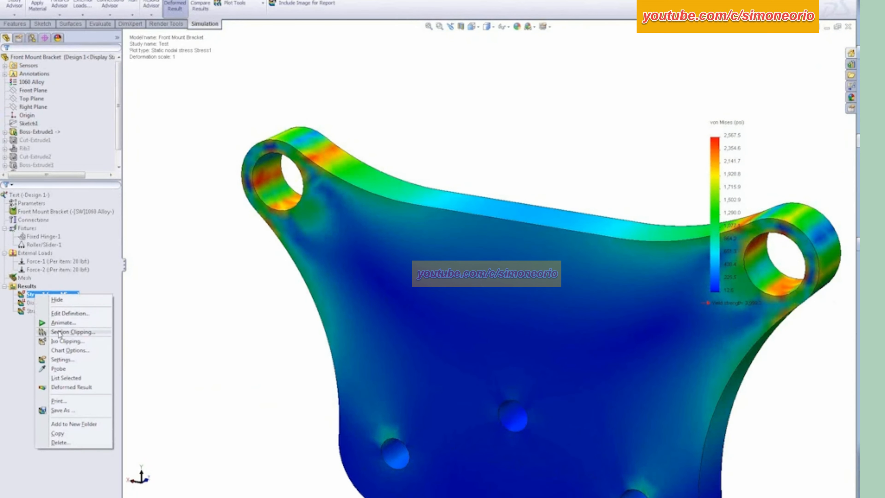
{"action": "left_click", "coordinate": [67, 341]}
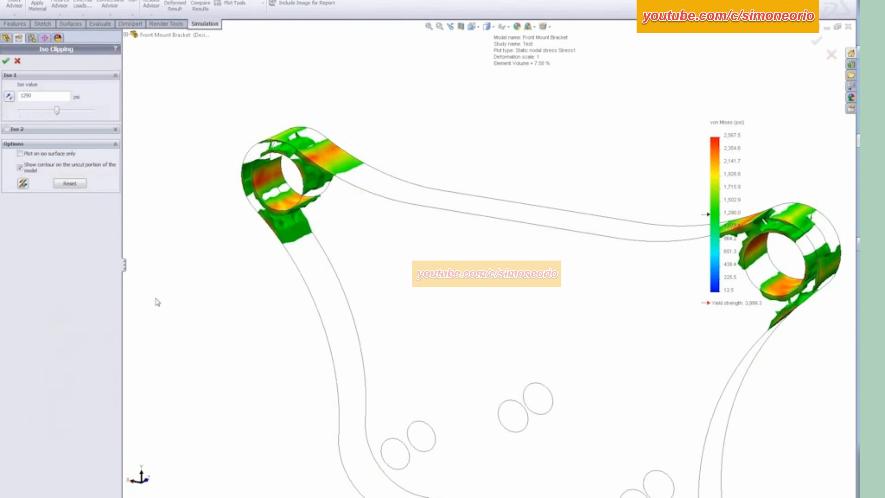
{"action": "double_click", "coordinate": [46, 98]}
{"action": "type", "text": "200"}
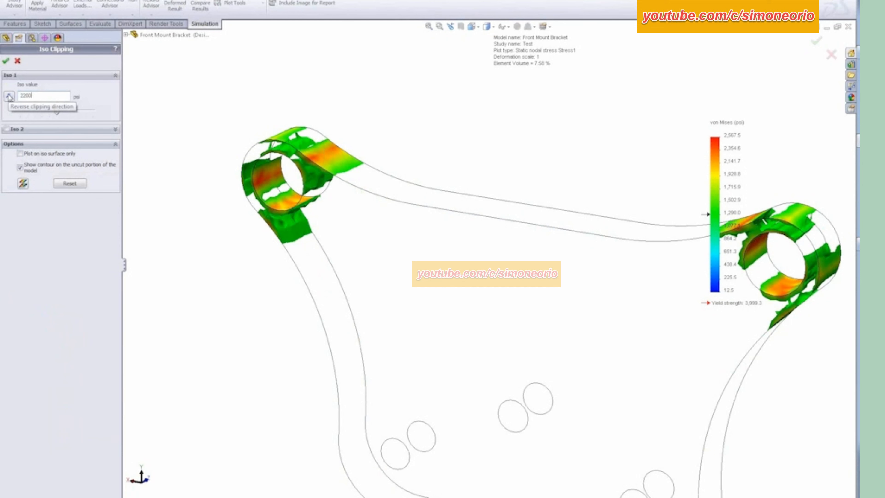
{"action": "key", "text": "Return"}
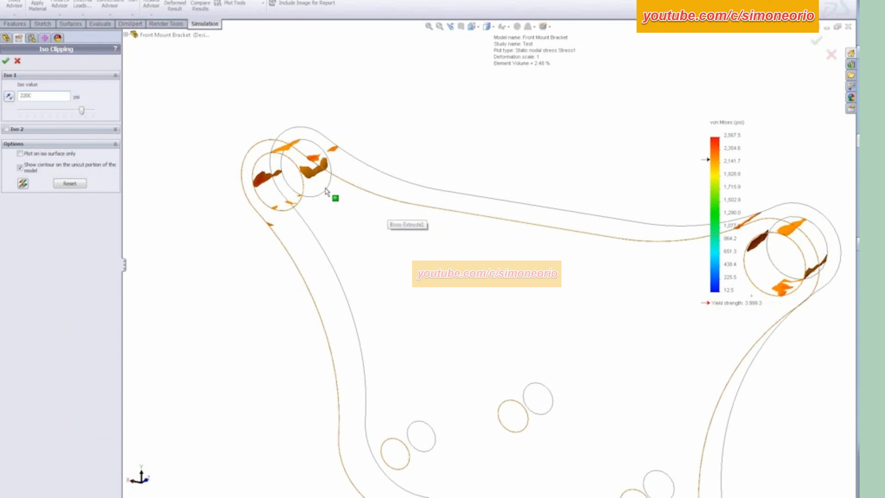
{"action": "middle_click_drag", "start_coordinate": [455, 255], "coordinate": [725, 378]}
{"action": "scroll", "coordinate": [725, 378], "scroll_direction": "down", "scroll_amount": 2}
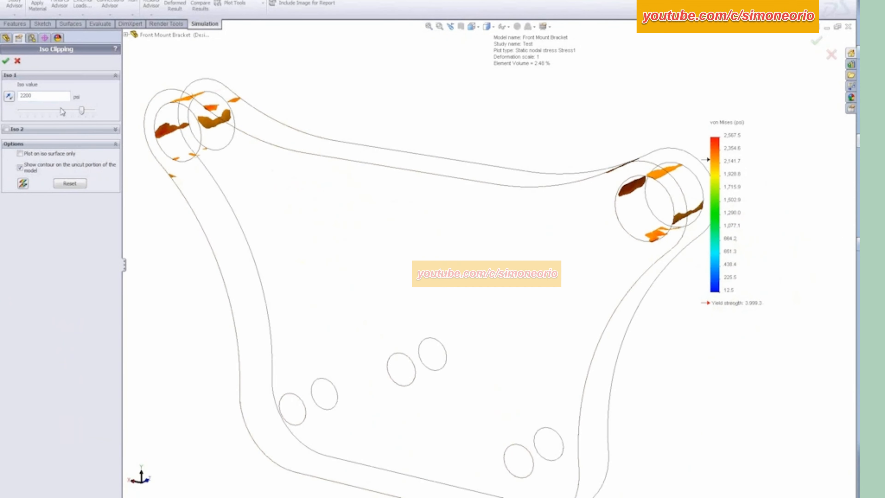
Step: Compare both iso clipping directions, lowering the iso value to 1800 psi, and discard the clipping
{"action": "left_click", "coordinate": [9, 96]}
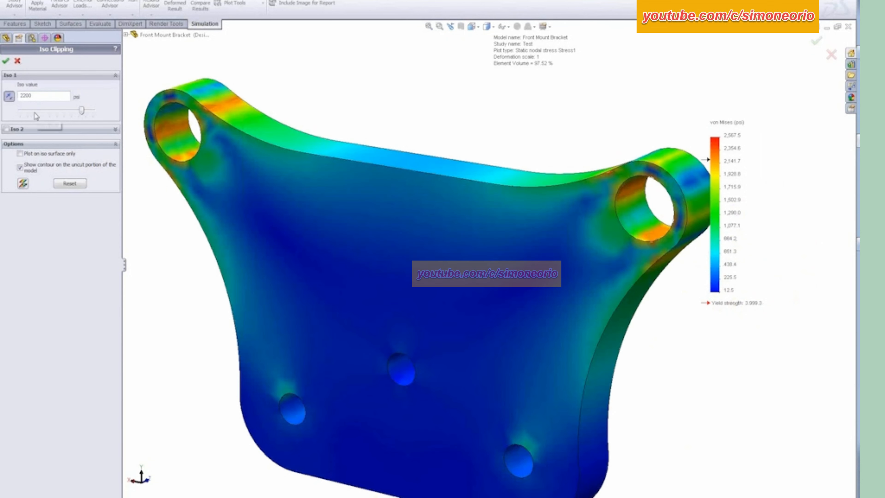
{"action": "double_click", "coordinate": [41, 95]}
{"action": "type", "text": "18"}
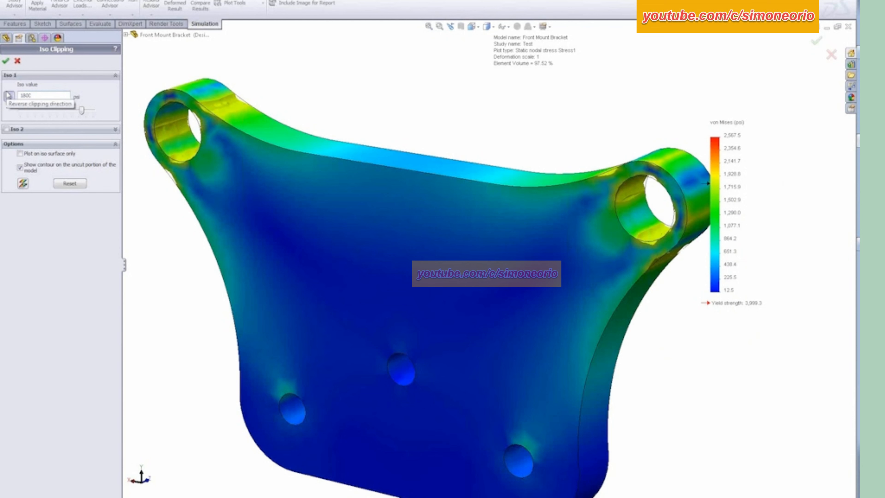
{"action": "left_click", "coordinate": [9, 97]}
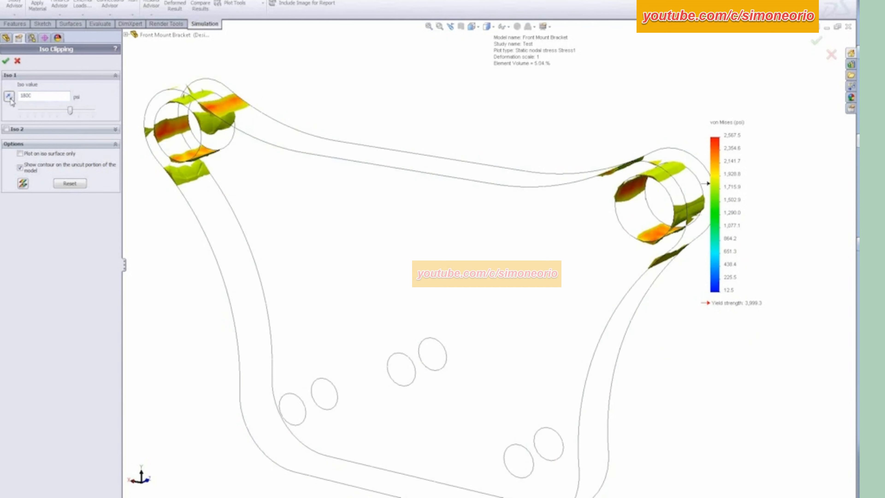
{"action": "left_click", "coordinate": [18, 61]}
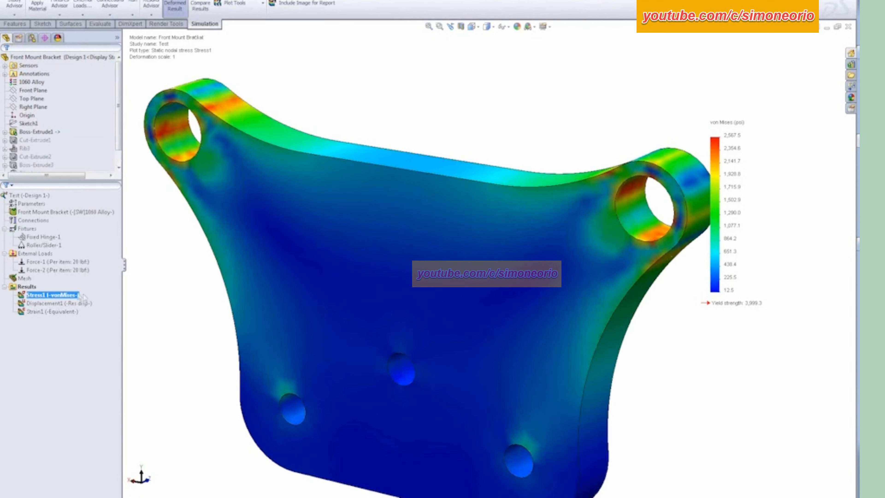
Step: Probe the von Mises stress at five locations, on the front face and along the top edge face near the left lug
{"action": "right_click", "coordinate": [75, 296]}
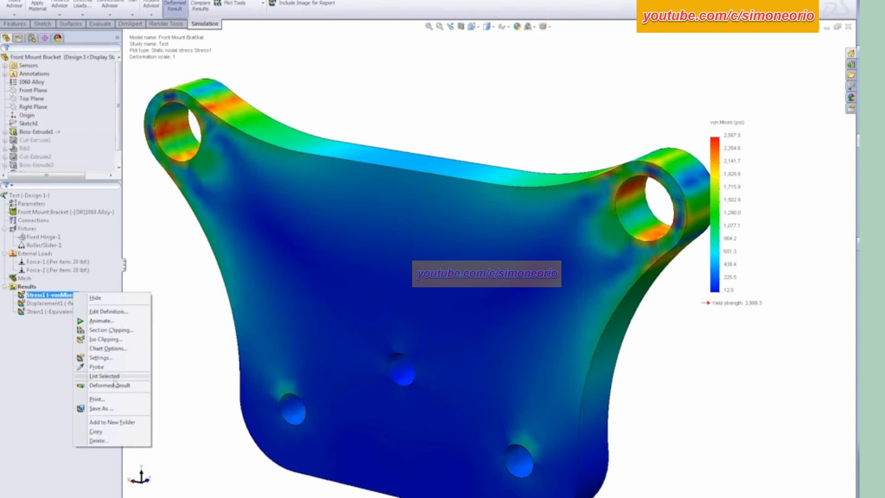
{"action": "left_click", "coordinate": [101, 368]}
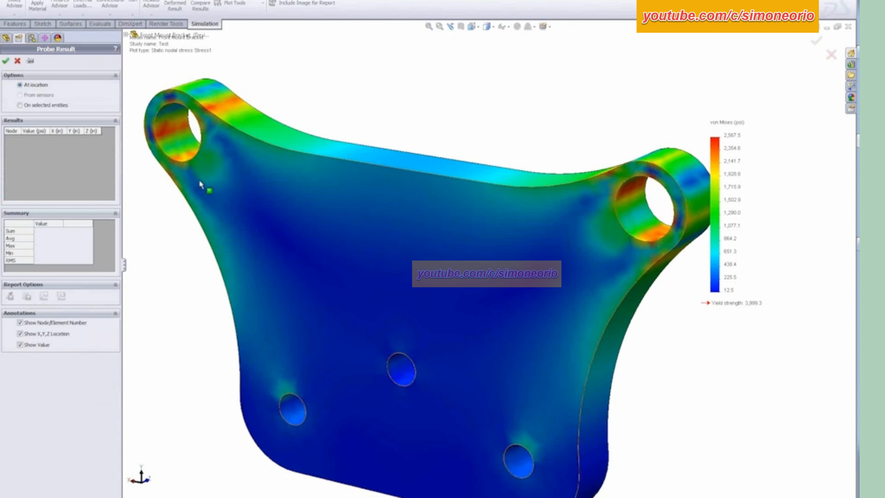
{"action": "left_click", "coordinate": [226, 154]}
{"action": "left_click", "coordinate": [228, 107]}
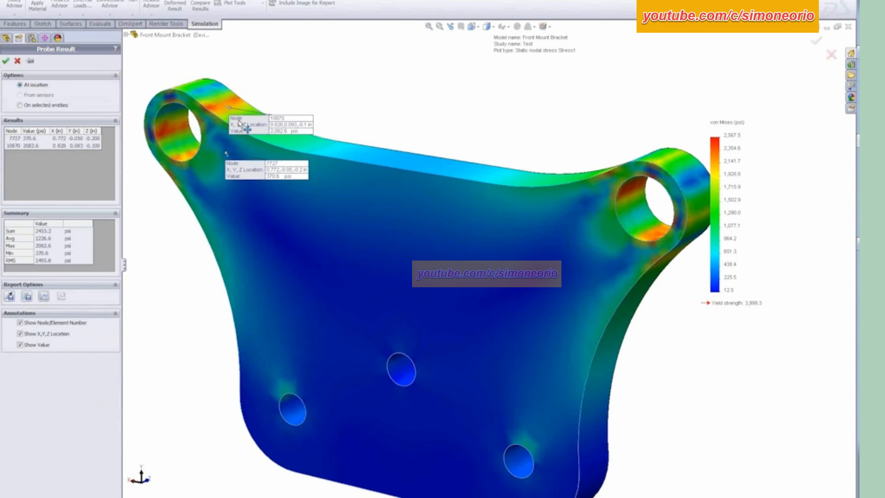
{"action": "left_click", "coordinate": [217, 104]}
{"action": "left_click", "coordinate": [216, 91]}
{"action": "left_click", "coordinate": [205, 89]}
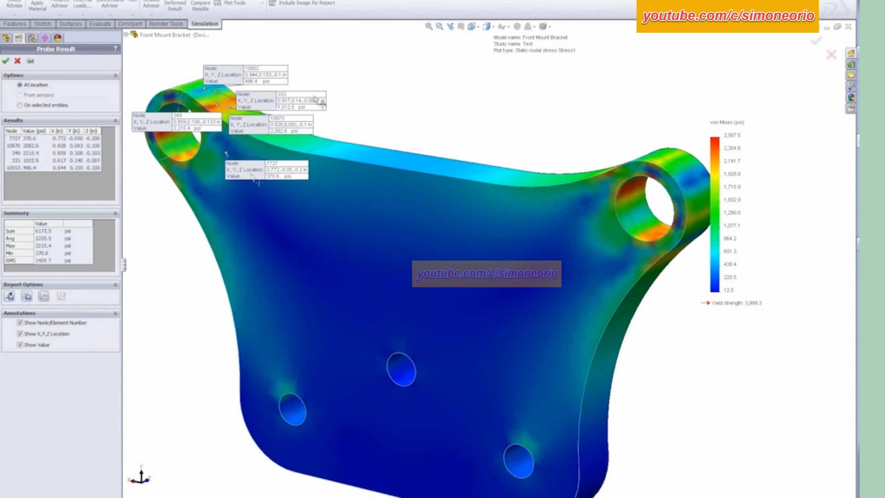
Step: Graph the probed stress values by node, view the enlarged graph, and close it
{"action": "left_click", "coordinate": [43, 297]}
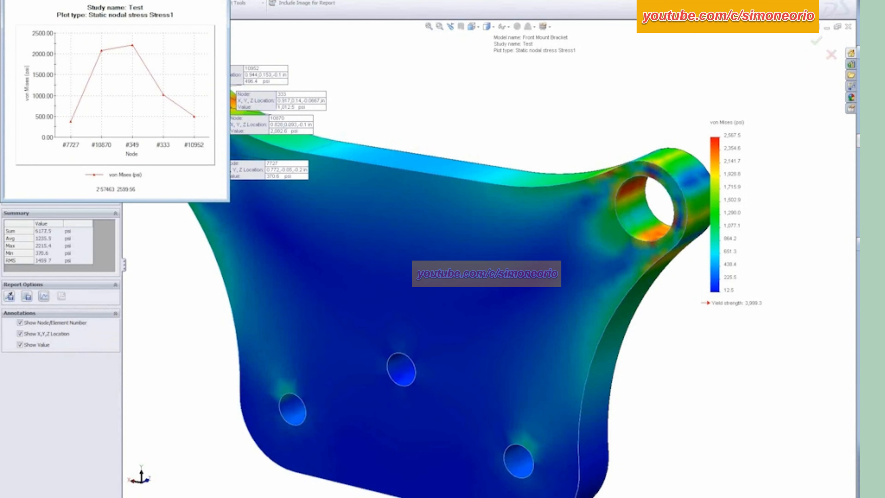
{"action": "left_click_drag", "start_coordinate": [576, 296], "coordinate": [684, 351]}
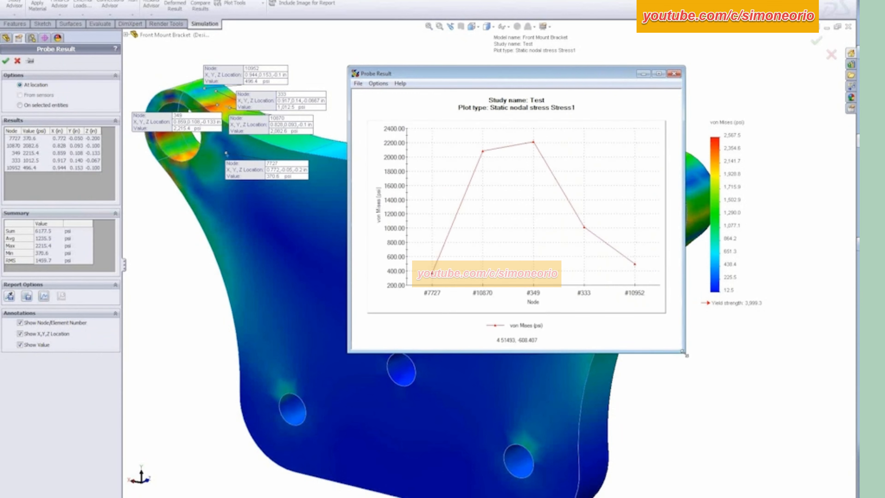
{"action": "left_click", "coordinate": [674, 74]}
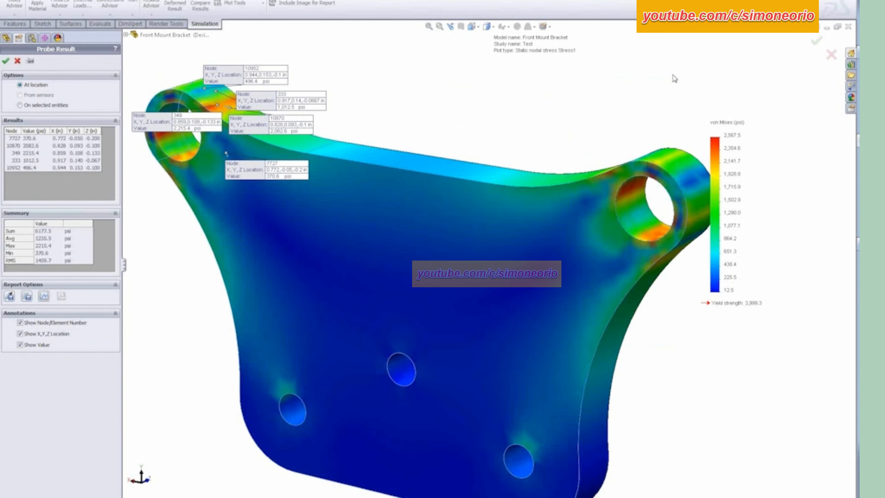
Step: Probe the stresses over the entire curved top edge face as a selected entity, and close the probe
{"action": "left_click", "coordinate": [39, 109]}
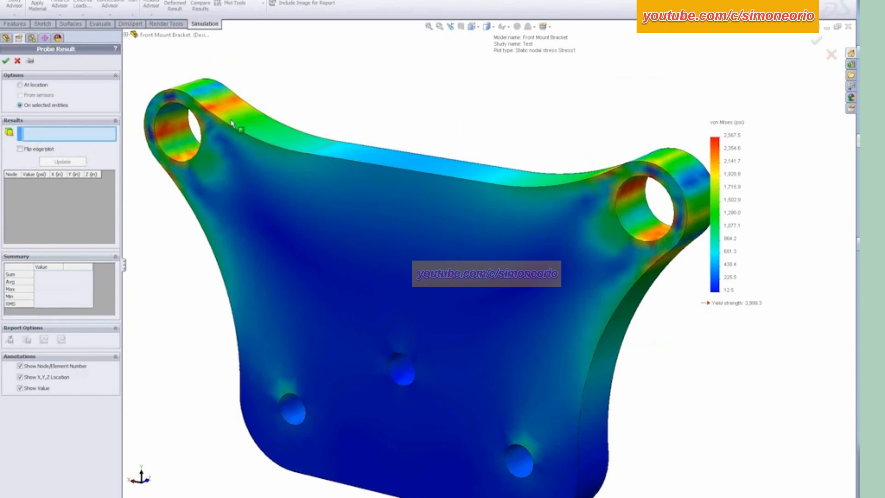
{"action": "left_click", "coordinate": [227, 109]}
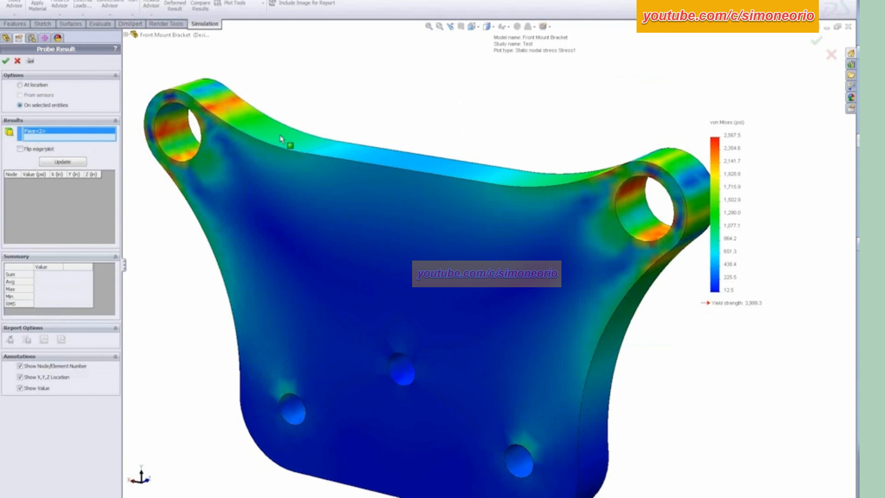
{"action": "left_click", "coordinate": [81, 162]}
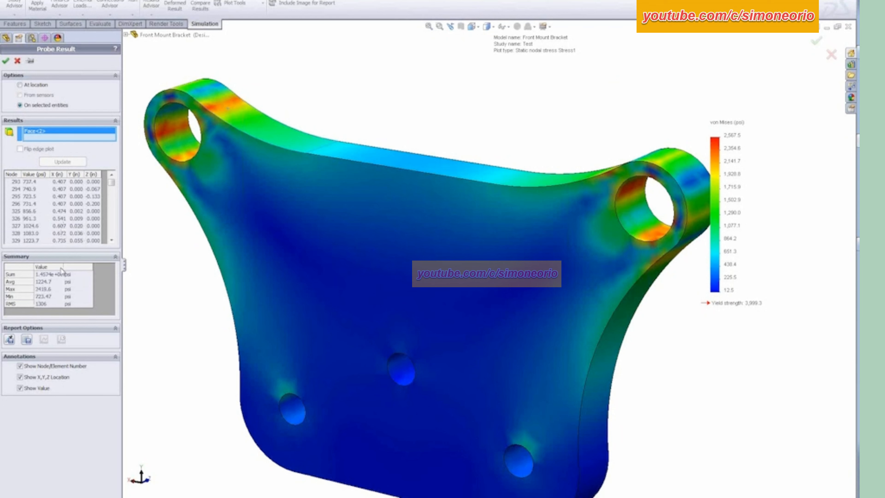
{"action": "left_click", "coordinate": [17, 61]}
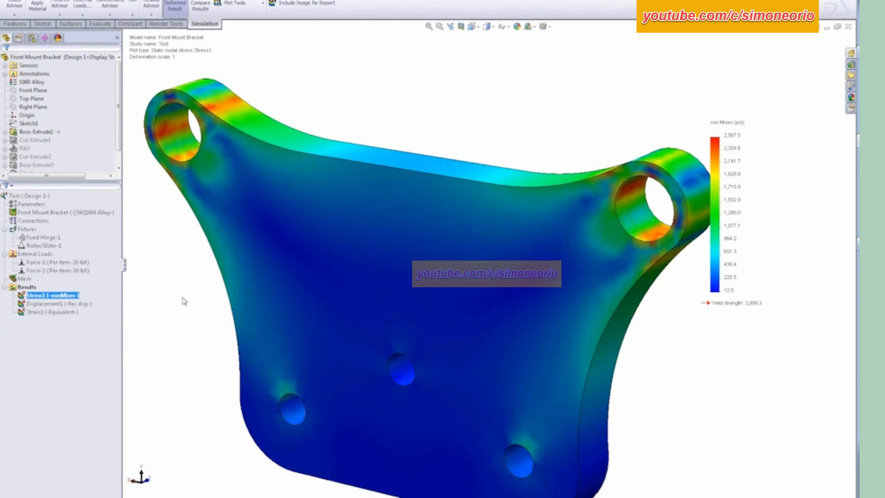
Step: Duplicate the Test study under the name Test 2, using the Design 2 configuration
{"action": "key", "text": "z"}
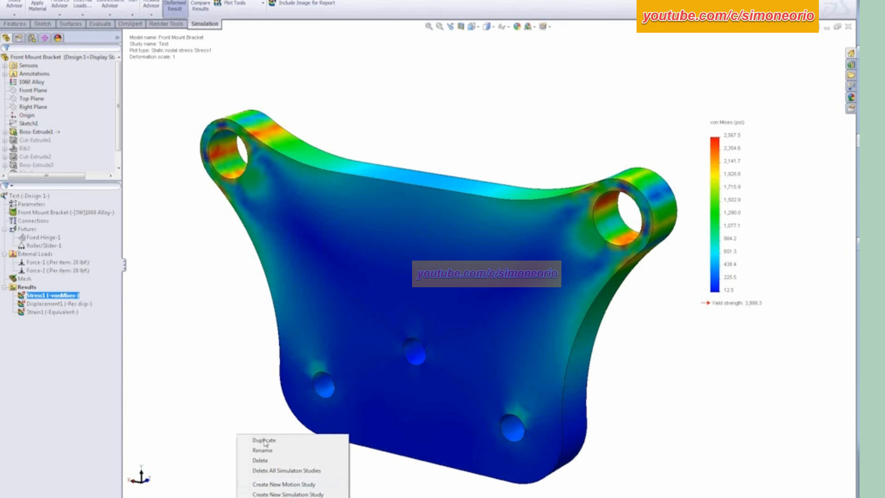
{"action": "left_click", "coordinate": [265, 440]}
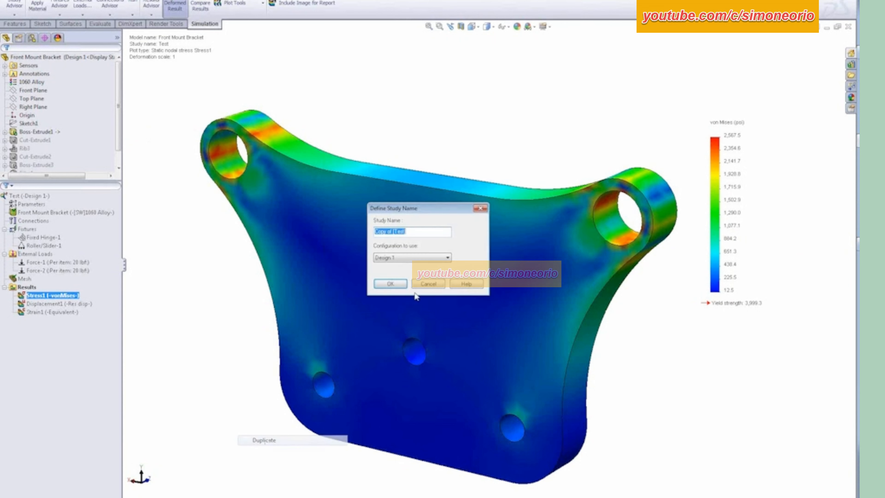
{"action": "key", "text": "BackSpace"}
{"action": "left_click", "coordinate": [386, 258]}
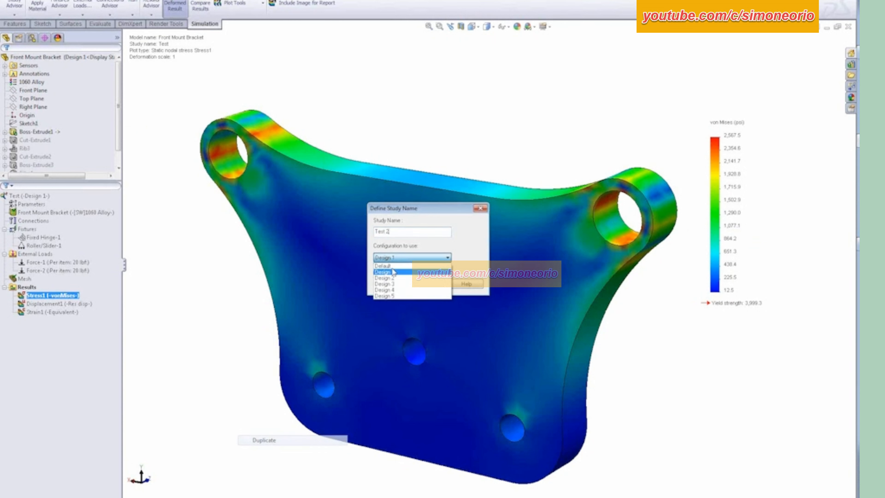
{"action": "left_click", "coordinate": [400, 278]}
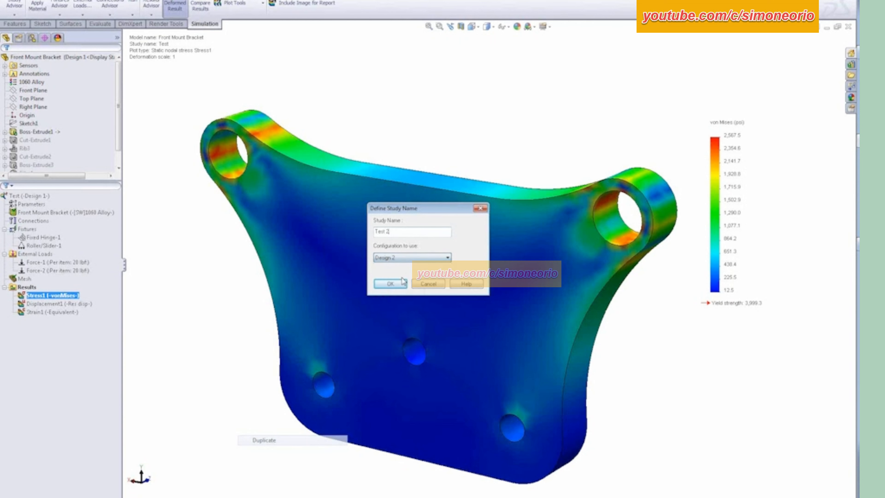
{"action": "left_click", "coordinate": [390, 283]}
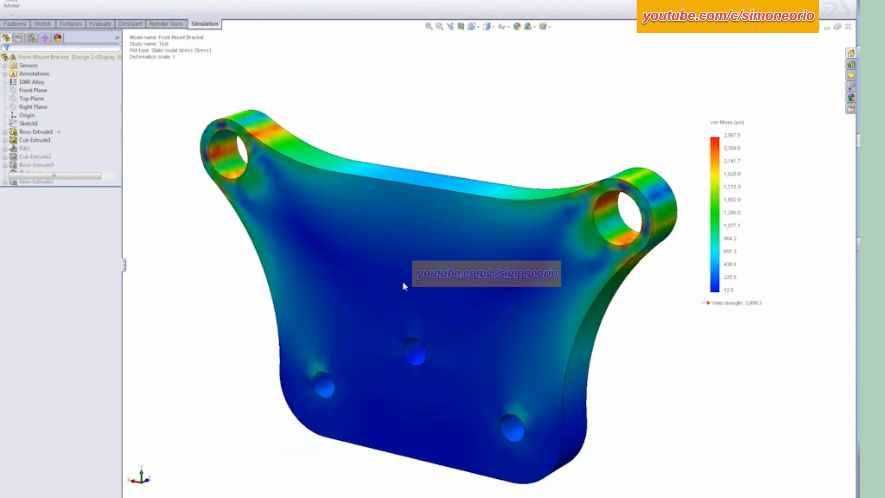
Step: Activate the Design 2 configuration from the Test 2 study, and check its two copied forces and fixed hinge fixture
{"action": "left_click", "coordinate": [48, 189]}
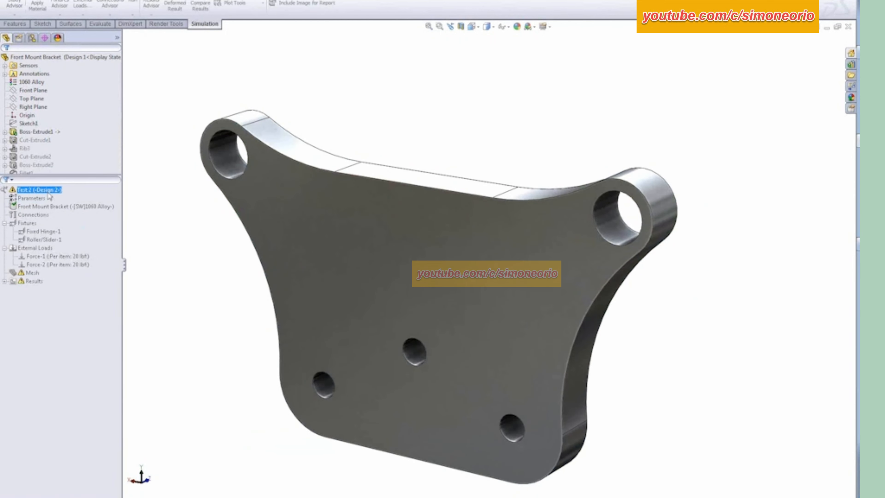
{"action": "right_click", "coordinate": [48, 190]}
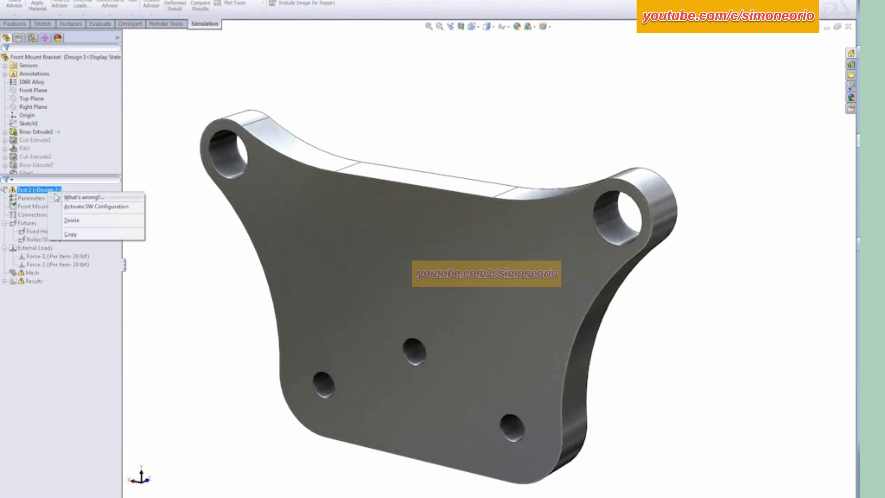
{"action": "left_click", "coordinate": [87, 206]}
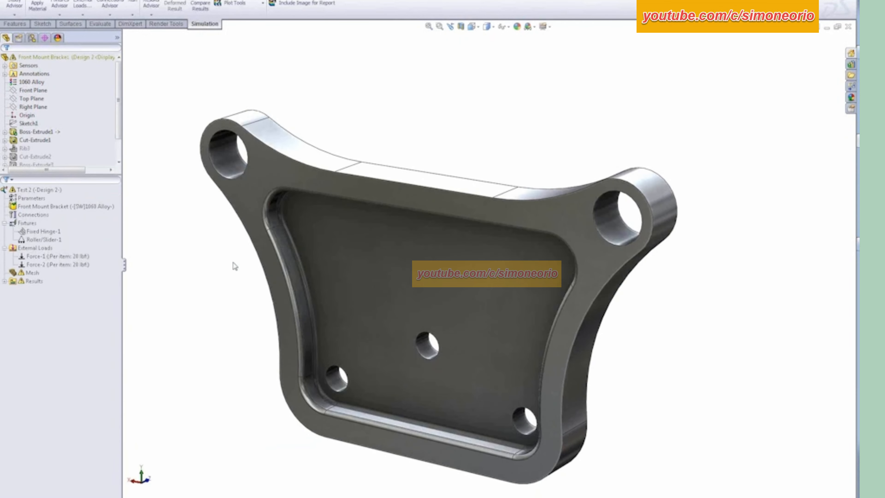
{"action": "left_click", "coordinate": [53, 256]}
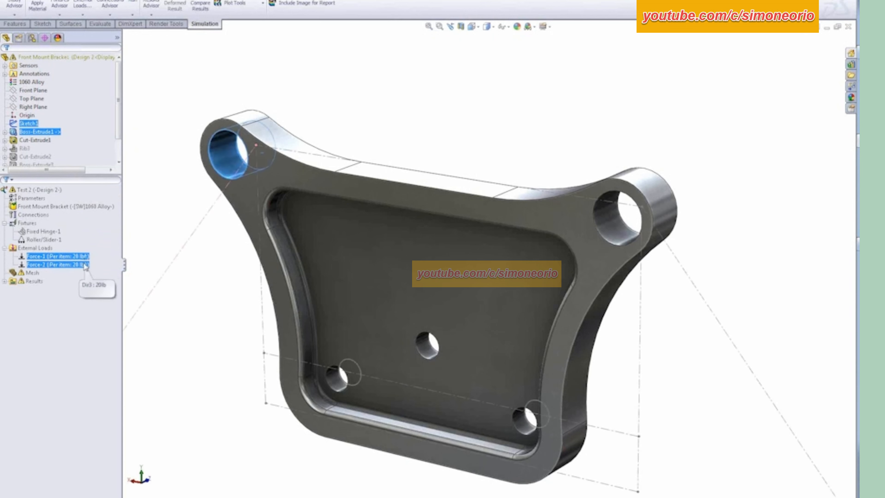
{"action": "left_click", "coordinate": [67, 264]}
{"action": "left_click", "coordinate": [44, 231]}
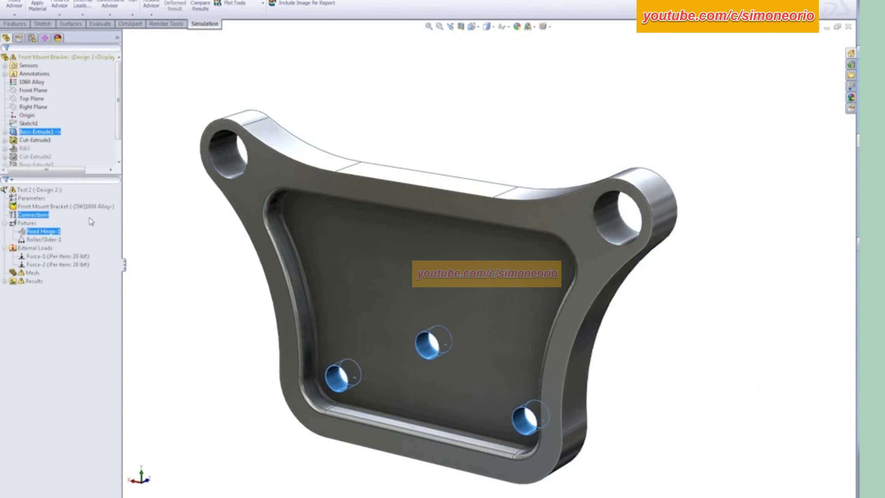
Step: Activate the model configuration of the Design 4 study, followed by that of the Design 1 study
{"action": "left_click", "coordinate": [55, 190]}
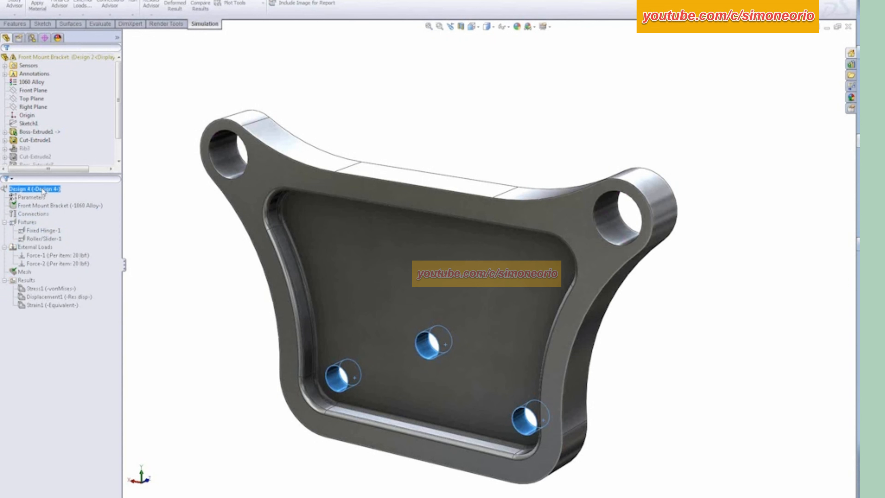
{"action": "right_click", "coordinate": [51, 190]}
{"action": "left_click", "coordinate": [59, 194]}
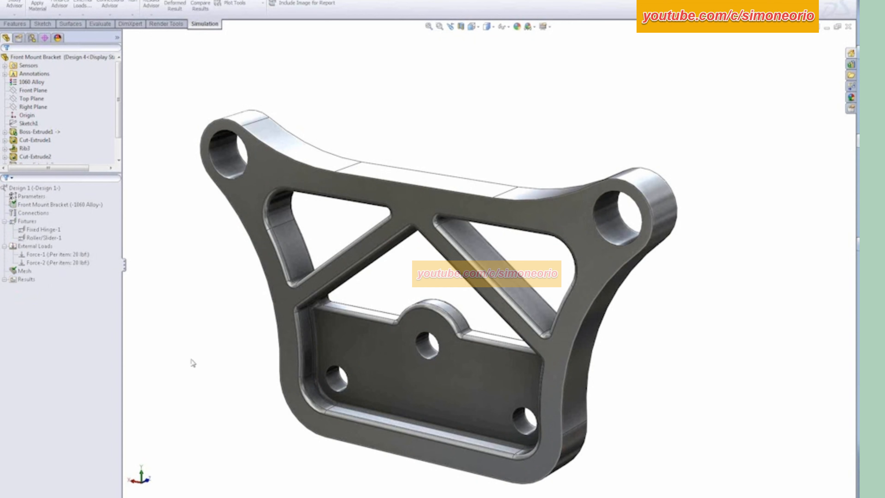
{"action": "left_click", "coordinate": [31, 188]}
{"action": "right_click", "coordinate": [21, 188]}
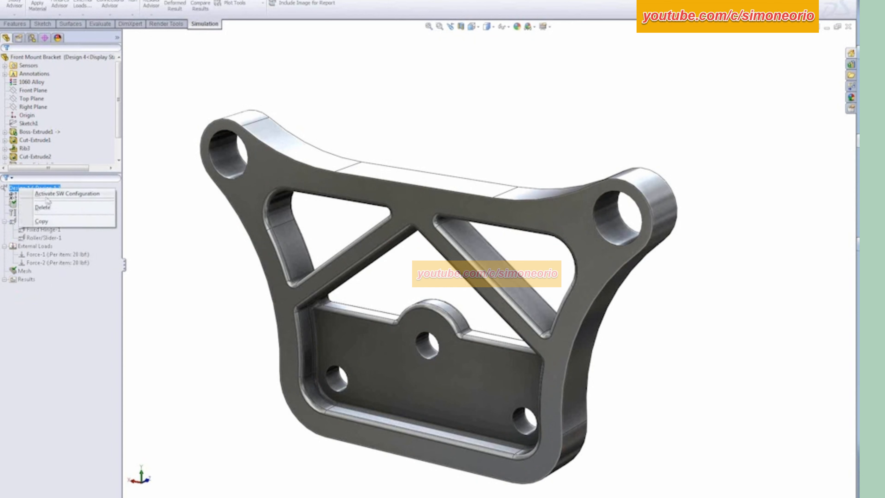
{"action": "left_click", "coordinate": [46, 196]}
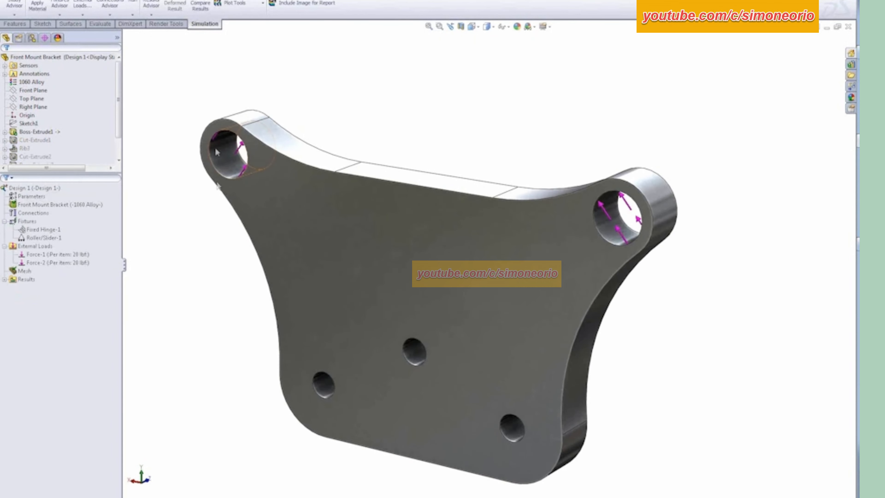
Step: Run all simulation studies of the bracket together
{"action": "left_click", "coordinate": [151, 15]}
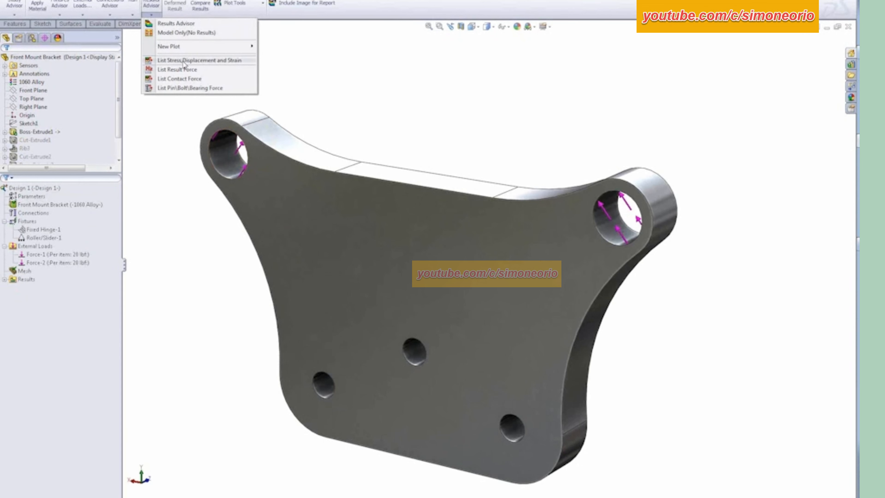
{"action": "left_click", "coordinate": [133, 14]}
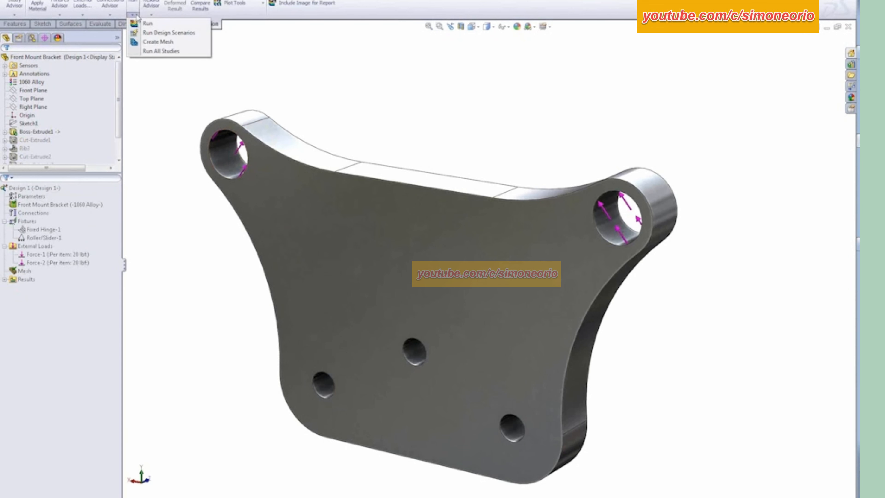
{"action": "left_click", "coordinate": [161, 52]}
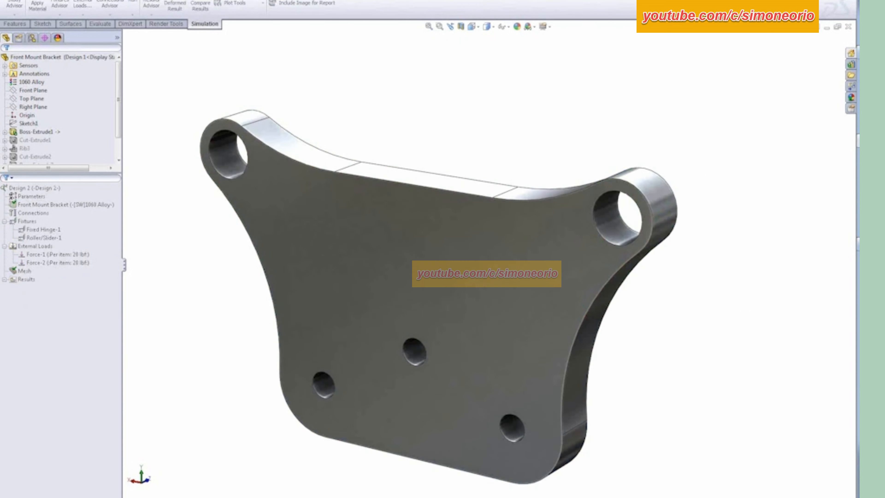
Step: Activate the Design 2 study's configuration and display its von Mises stress plot
{"action": "right_click", "coordinate": [50, 187]}
{"action": "left_click", "coordinate": [91, 190]}
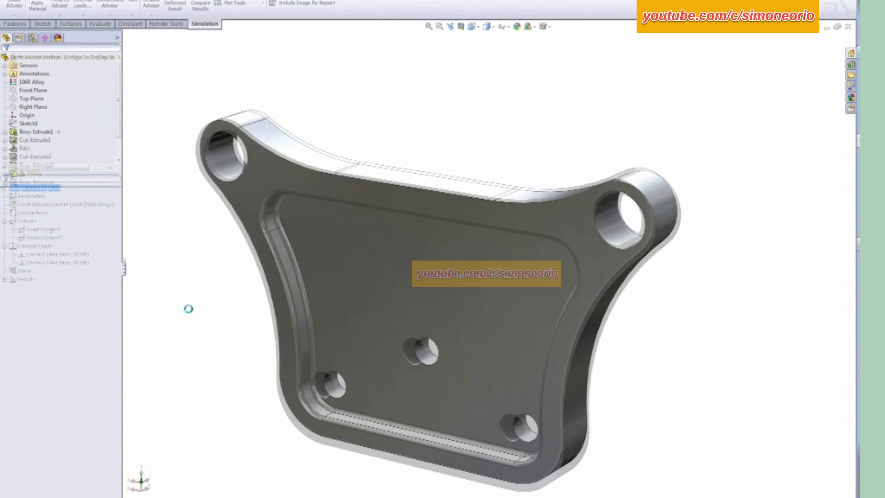
{"action": "left_click", "coordinate": [4, 279]}
{"action": "left_click", "coordinate": [49, 288]}
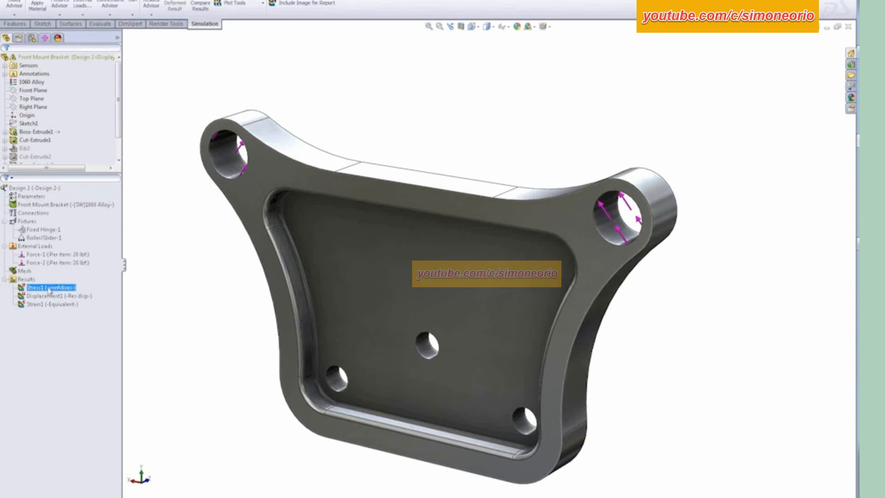
{"action": "double_click", "coordinate": [49, 289]}
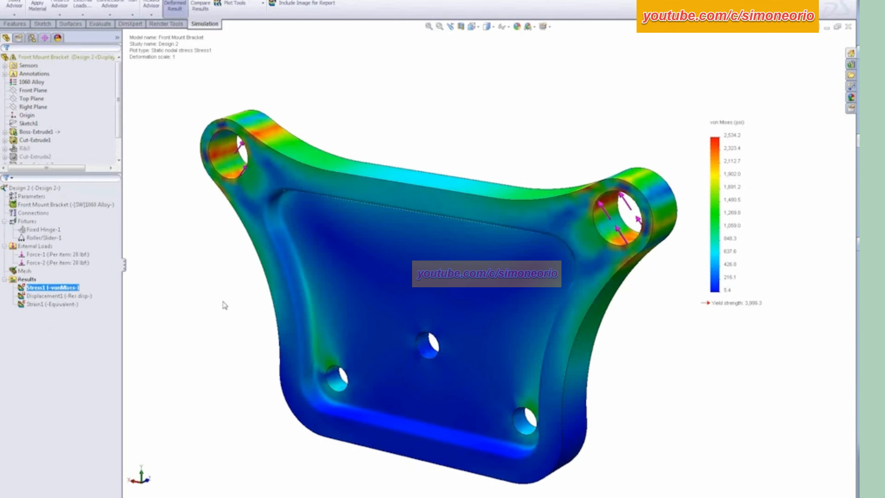
{"action": "middle_click_drag", "start_coordinate": [225, 306], "coordinate": [367, 251]}
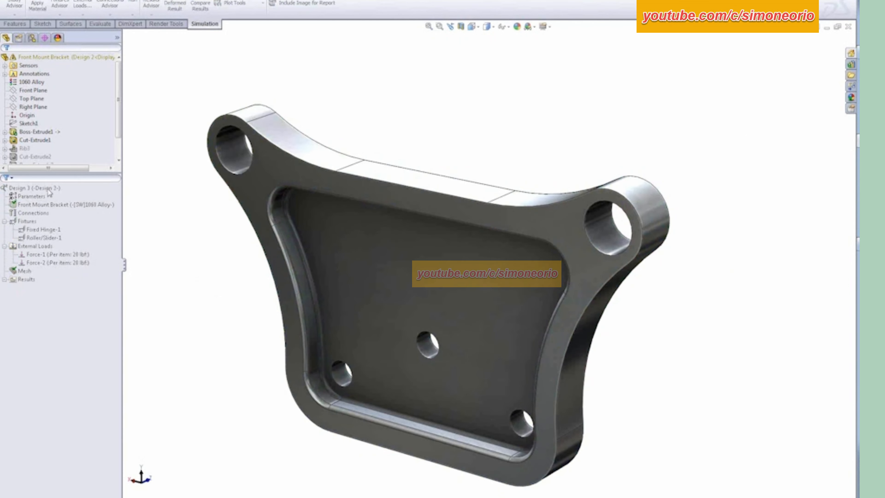
Step: Activate the configuration of the Design 3 study and show its von Mises stress results on the ribbed bracket
{"action": "right_click", "coordinate": [51, 188]}
{"action": "left_click", "coordinate": [91, 192]}
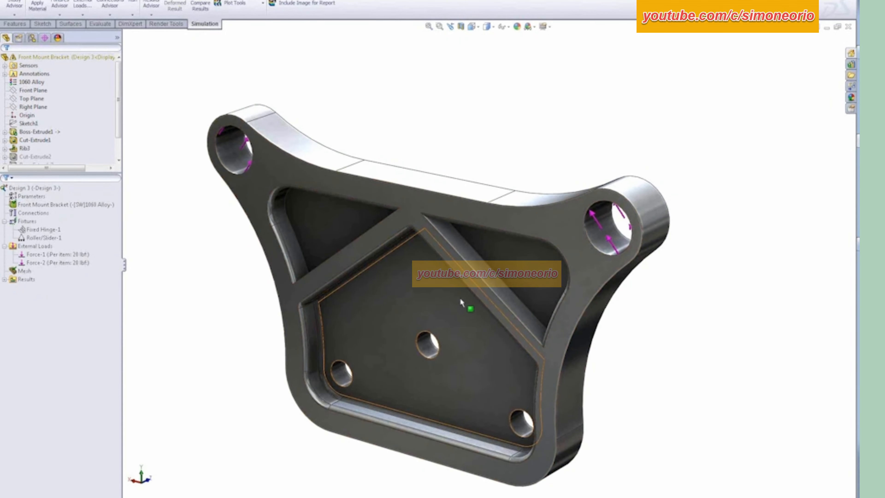
{"action": "left_click", "coordinate": [27, 280]}
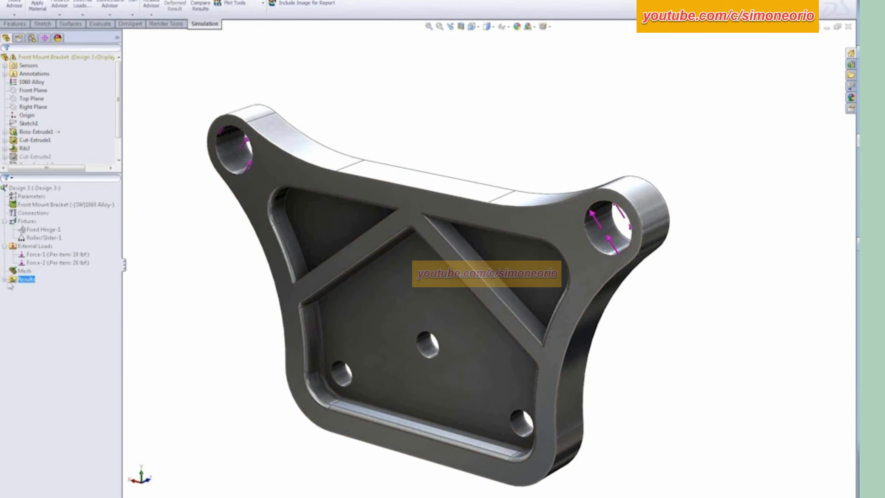
{"action": "left_click", "coordinate": [4, 279]}
{"action": "left_click", "coordinate": [31, 288]}
{"action": "double_click", "coordinate": [29, 288]}
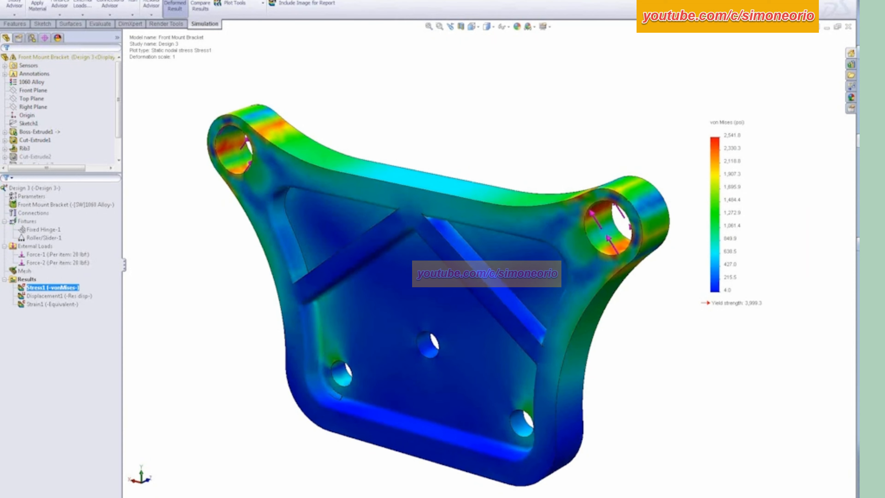
Step: Activate the Design 4 study's configuration and plot the von Mises stress on the bracket with cut-outs
{"action": "right_click", "coordinate": [41, 190]}
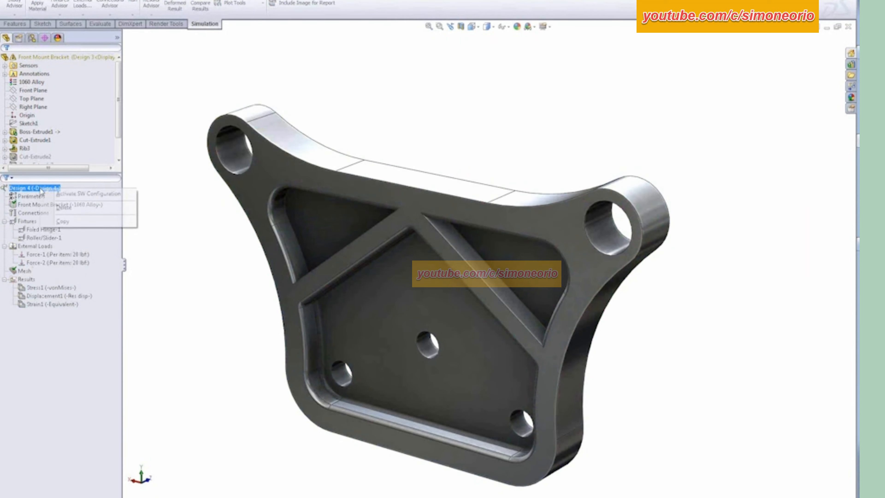
{"action": "left_click", "coordinate": [57, 194]}
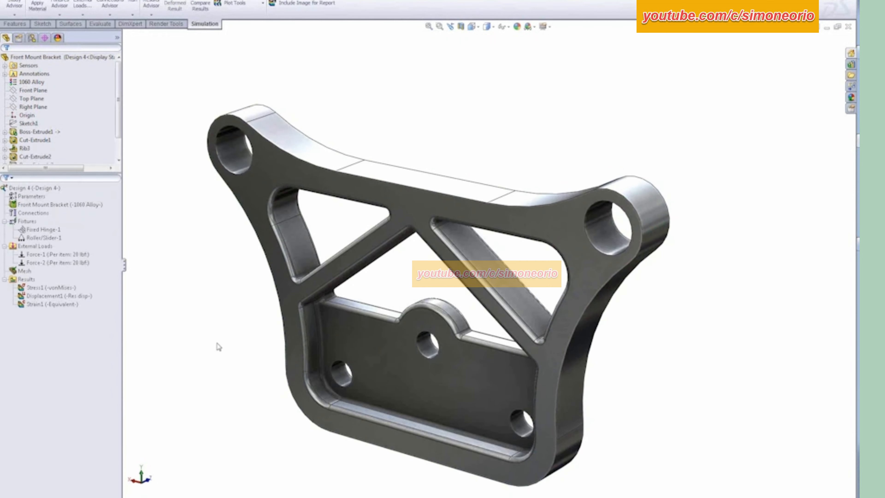
{"action": "left_click", "coordinate": [49, 297]}
{"action": "double_click", "coordinate": [49, 288]}
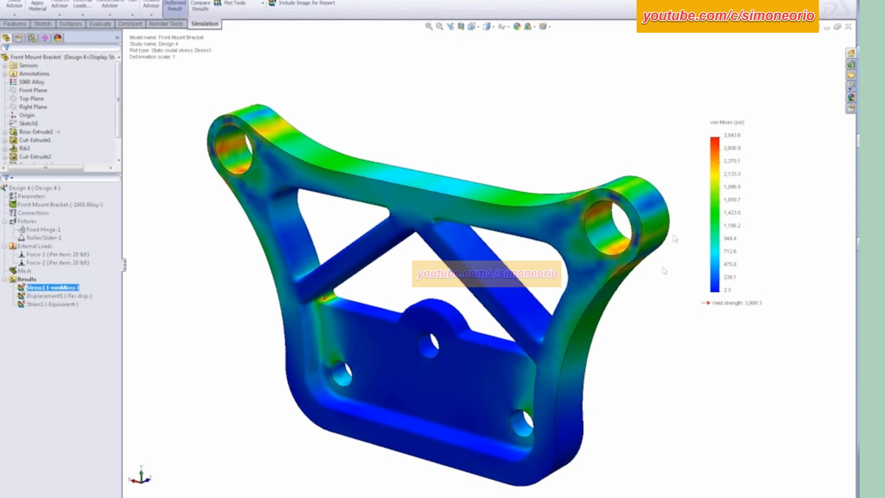
Step: Examine the stress concentration at the fillet where the left diagonal rib meets the lower plate, and return to an overall view
{"action": "scroll", "coordinate": [351, 307], "scroll_direction": "down", "scroll_amount": 5}
{"action": "scroll", "coordinate": [350, 306], "scroll_direction": "down", "scroll_amount": 4}
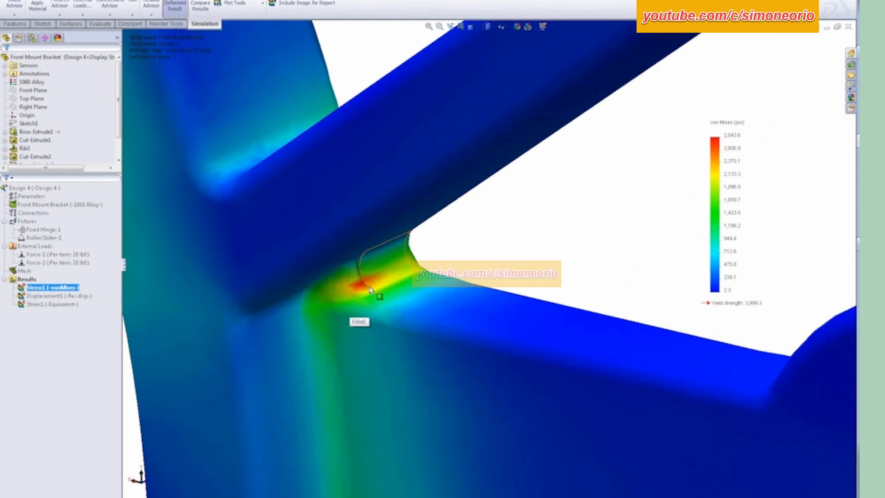
{"action": "middle_click_drag", "start_coordinate": [396, 244], "coordinate": [418, 277]}
{"action": "scroll", "coordinate": [411, 285], "scroll_direction": "up", "scroll_amount": 10}
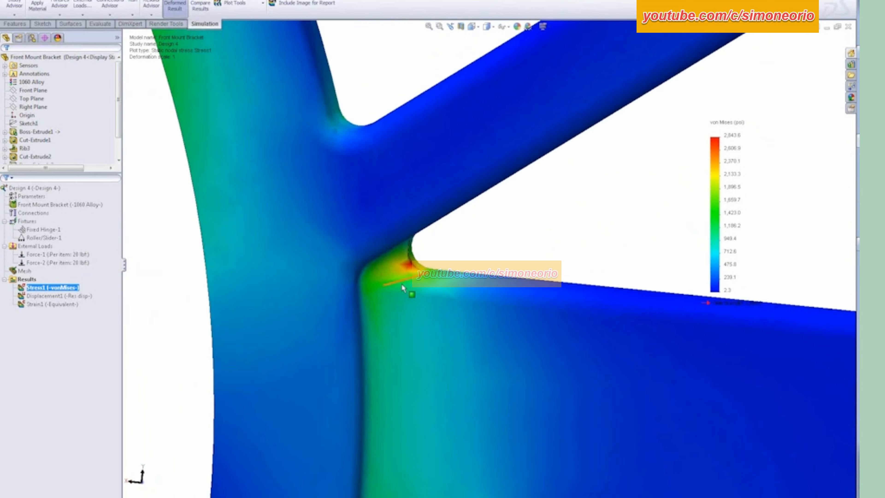
{"action": "scroll", "coordinate": [596, 251], "scroll_direction": "down", "scroll_amount": 4}
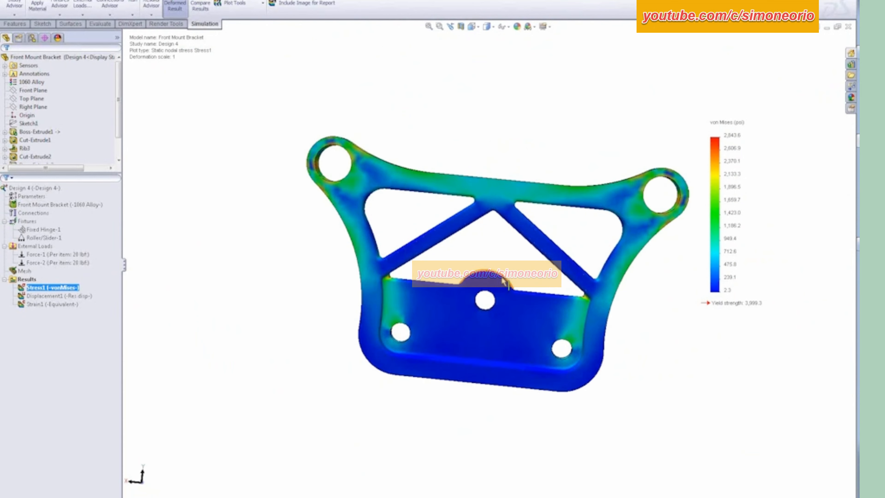
{"action": "middle_click_drag", "start_coordinate": [506, 290], "coordinate": [584, 249]}
{"action": "scroll", "coordinate": [584, 250], "scroll_direction": "down", "scroll_amount": 1}
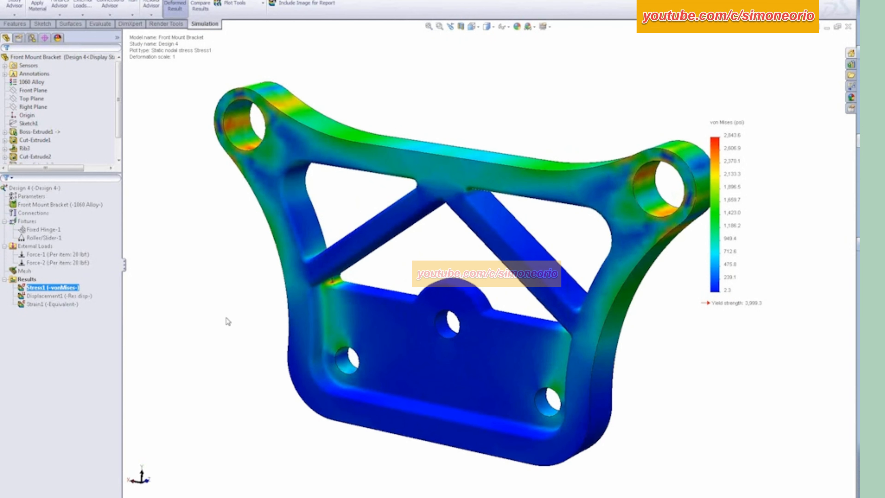
Step: Review the fringe, boundary and deformed plot settings of the Design 4 stress plot, and close them
{"action": "right_click", "coordinate": [50, 290]}
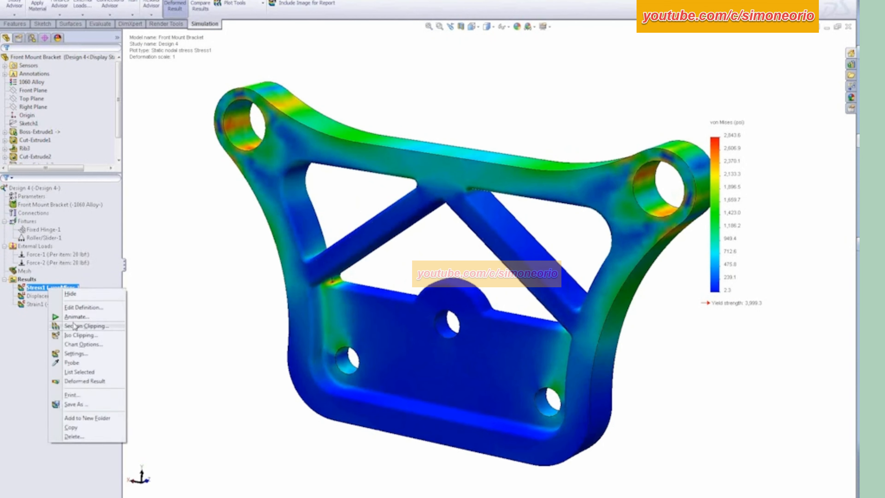
{"action": "left_click", "coordinate": [76, 353]}
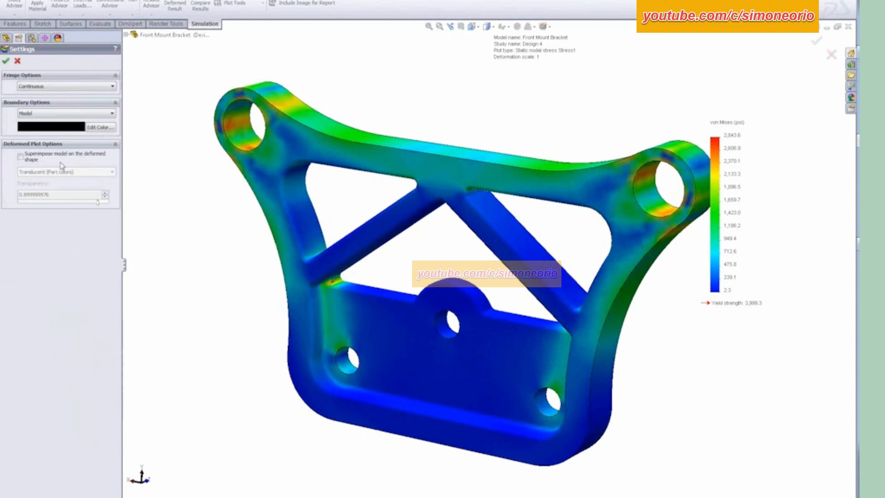
{"action": "left_click", "coordinate": [6, 62]}
{"action": "right_click", "coordinate": [68, 289]}
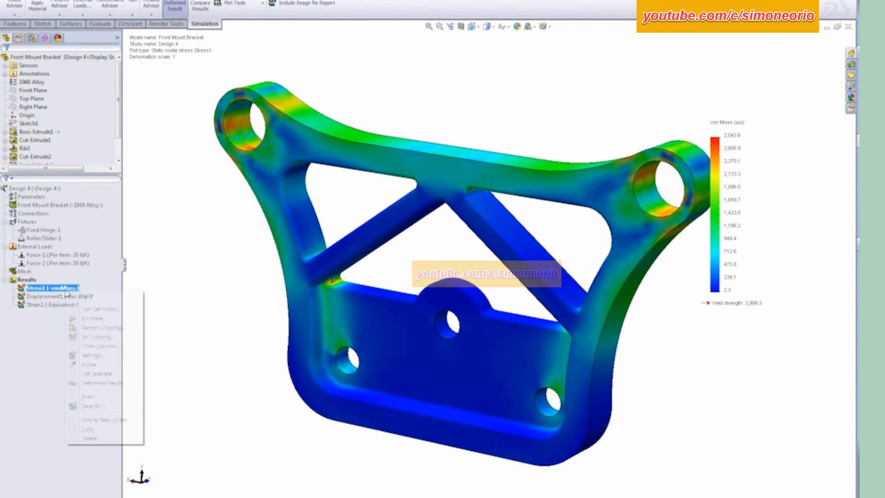
{"action": "left_click", "coordinate": [227, 324]}
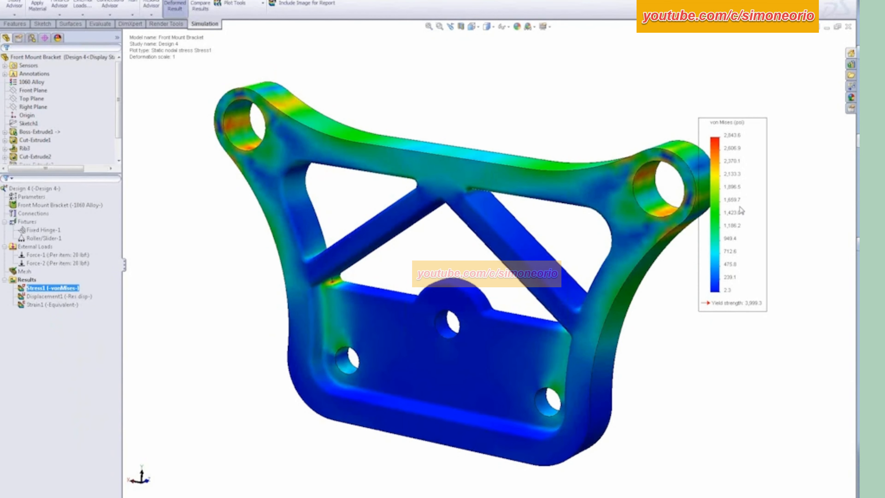
Step: Locate the maximum stress on the Design 4 plot with the max annotation, and discard the chart option change
{"action": "double_click", "coordinate": [713, 215]}
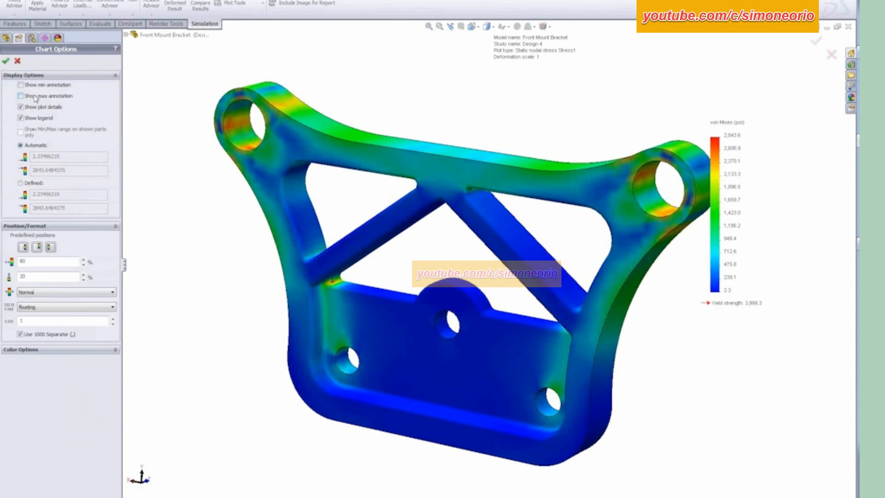
{"action": "left_click", "coordinate": [21, 96]}
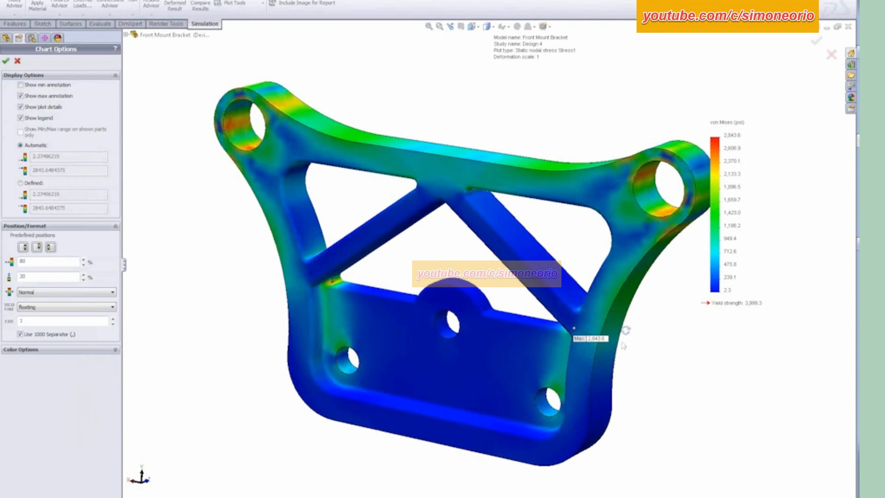
{"action": "middle_click_drag", "start_coordinate": [625, 329], "coordinate": [701, 335]}
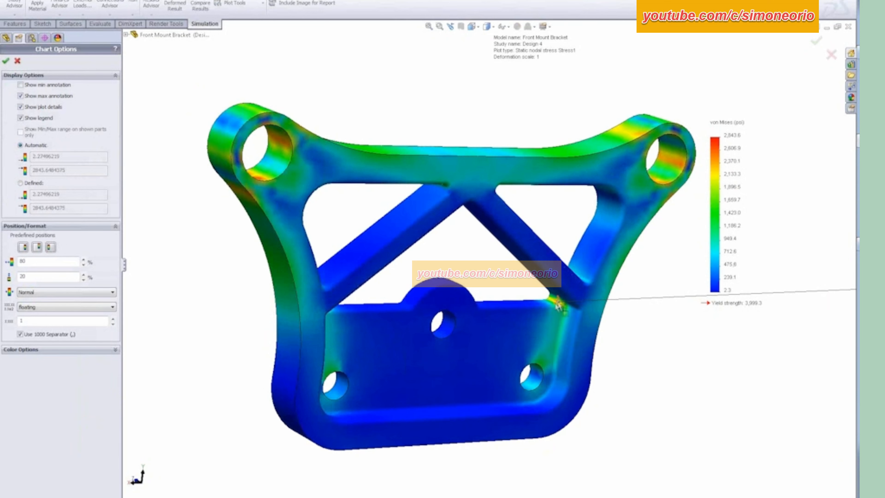
{"action": "scroll", "coordinate": [708, 361], "scroll_direction": "up", "scroll_amount": 3}
{"action": "mouse_move", "coordinate": [783, 279]}
{"action": "left_mouse_down"}
{"action": "mouse_move", "coordinate": [721, 311]}
{"action": "mouse_move", "coordinate": [592, 301]}
{"action": "left_mouse_up"}
{"action": "left_click", "coordinate": [17, 60]}
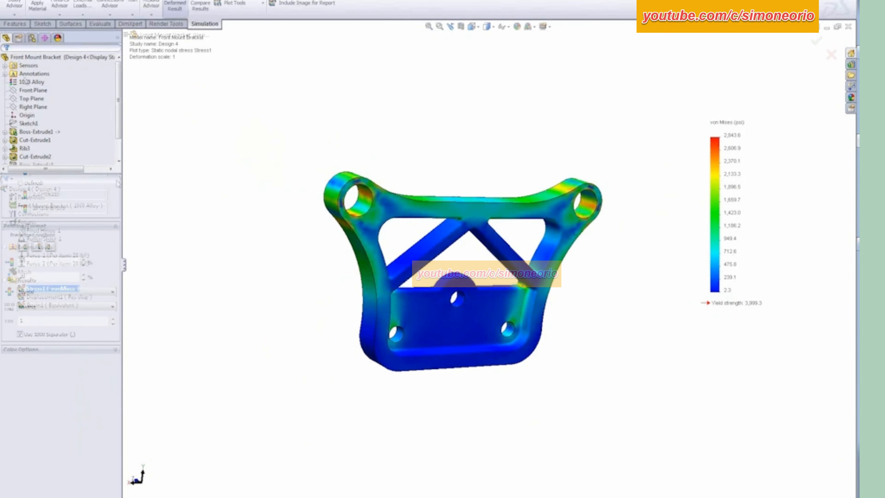
{"action": "middle_click_drag", "start_coordinate": [569, 336], "coordinate": [489, 287]}
{"action": "scroll", "coordinate": [490, 286], "scroll_direction": "down", "scroll_amount": 5}
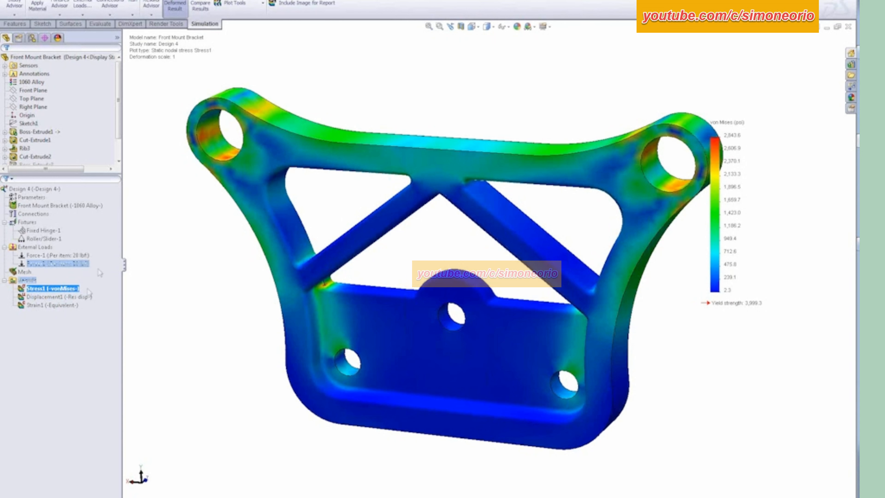
Step: Preview a Design Insight plot of the Design 4 results with the load level raised towards All, and discard it
{"action": "right_click", "coordinate": [68, 290]}
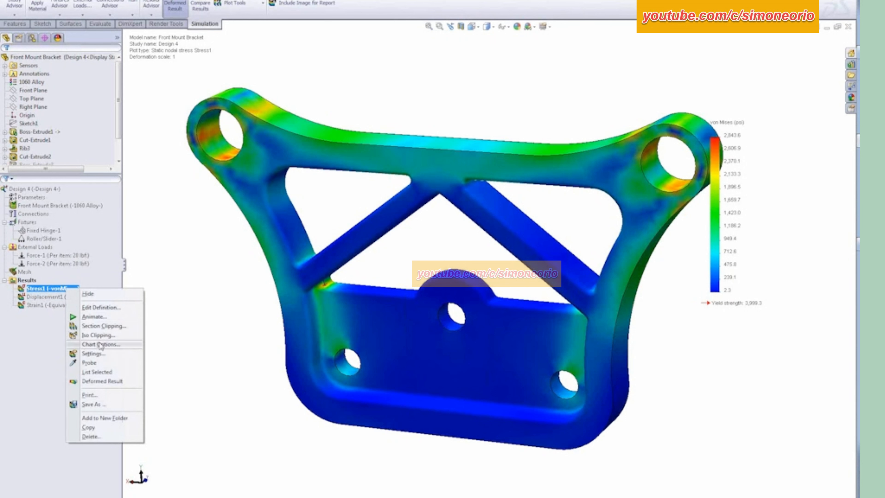
{"action": "left_click", "coordinate": [218, 338]}
{"action": "right_click", "coordinate": [32, 281]}
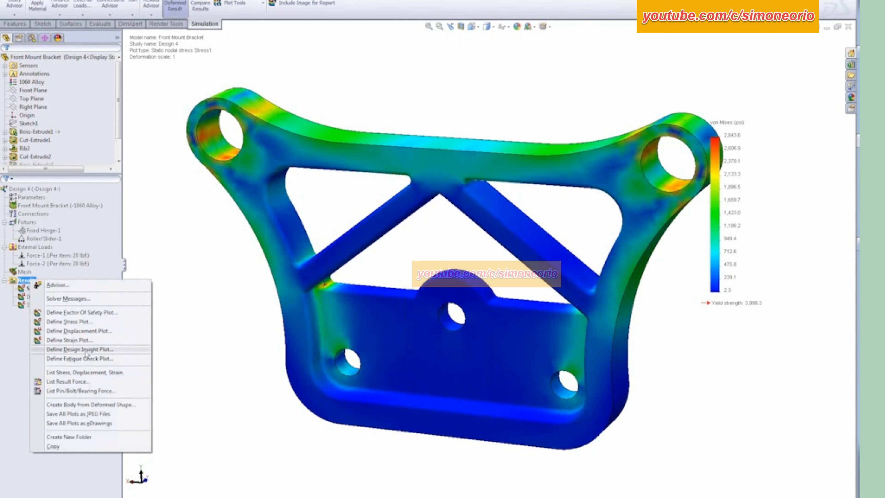
{"action": "left_click", "coordinate": [94, 350]}
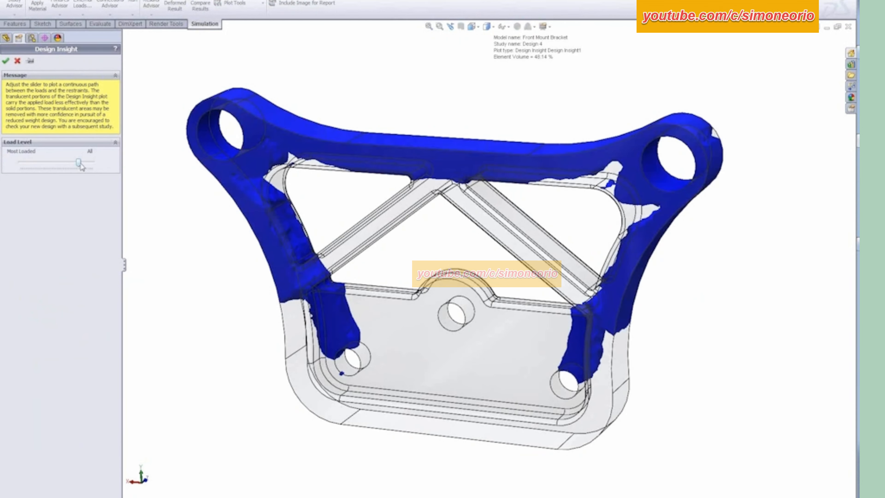
{"action": "left_click", "coordinate": [89, 164]}
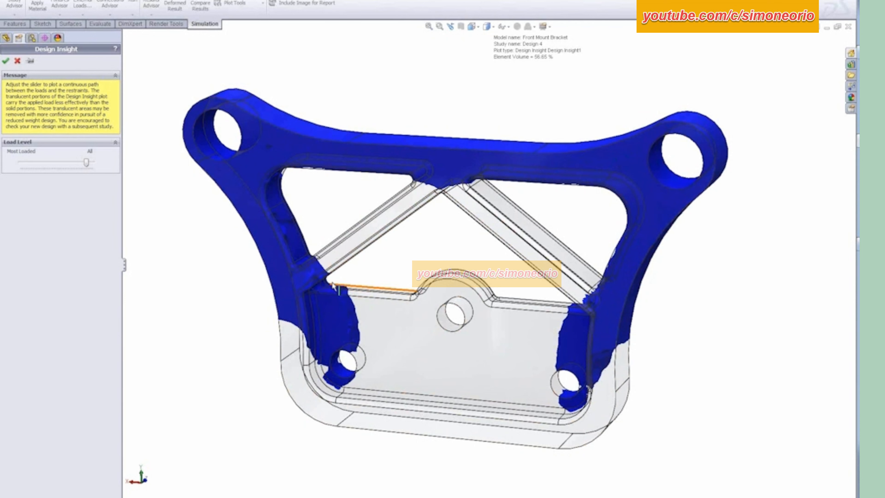
{"action": "left_click", "coordinate": [18, 62]}
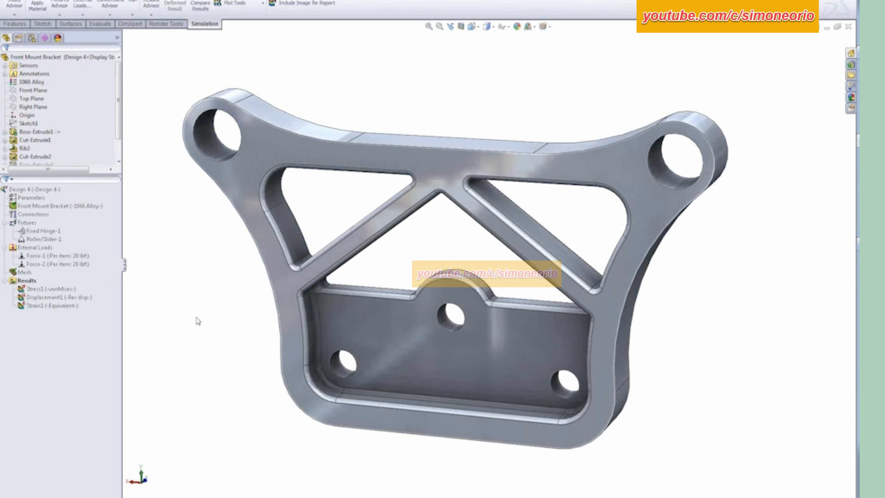
Step: Duplicate the Design 4 study as Design 5, using the Design 5 configuration
{"action": "right_click", "coordinate": [195, 495]}
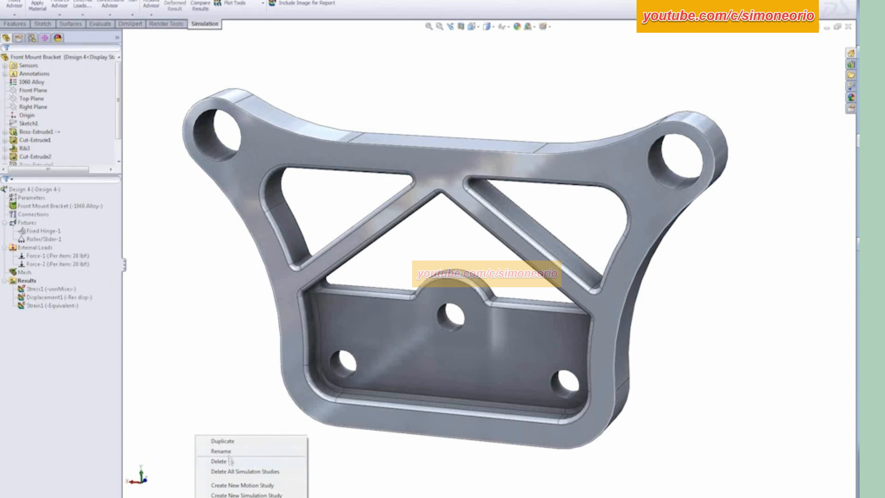
{"action": "left_click", "coordinate": [226, 440]}
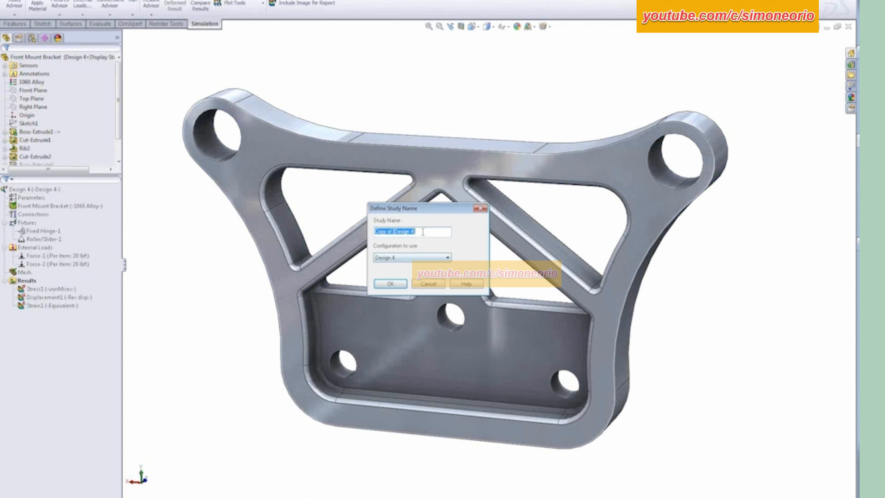
{"action": "type", "text": "Design 5"}
{"action": "left_click", "coordinate": [386, 257]}
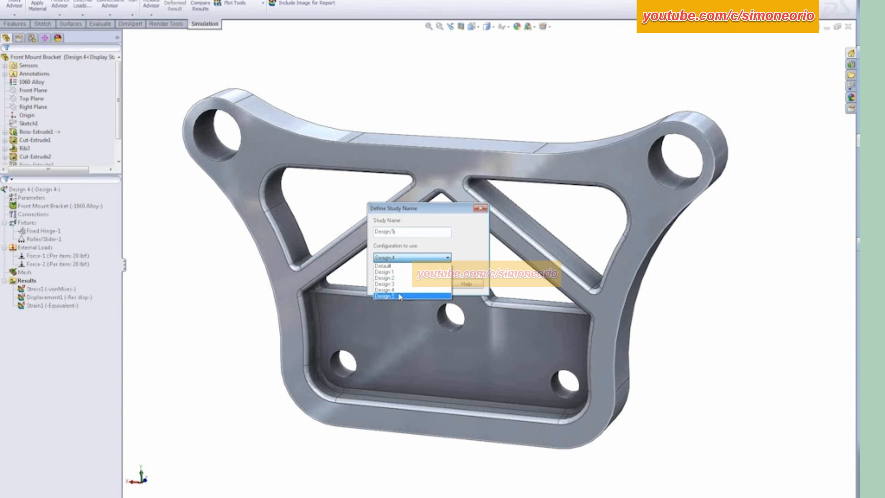
{"action": "left_click", "coordinate": [399, 297]}
{"action": "left_click", "coordinate": [390, 284]}
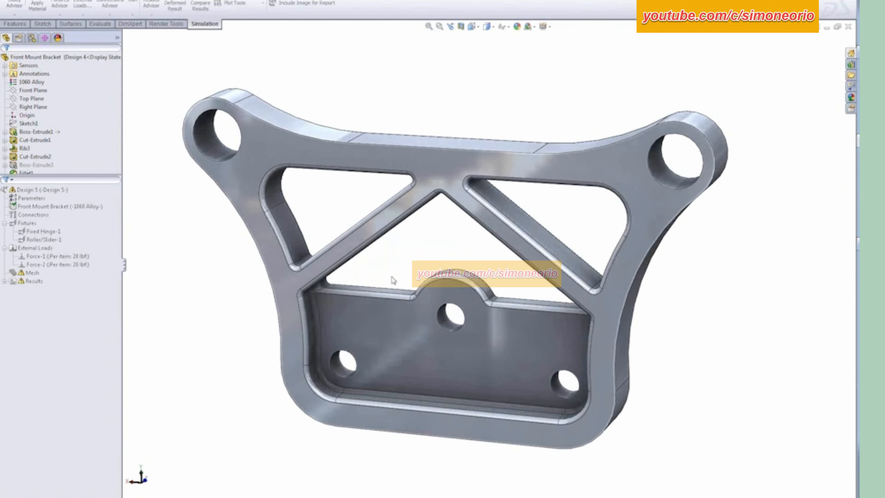
Step: Check the Design 5 study's warnings and activate its configuration
{"action": "left_click", "coordinate": [52, 190]}
{"action": "right_click", "coordinate": [53, 191]}
{"action": "left_click", "coordinate": [71, 201]}
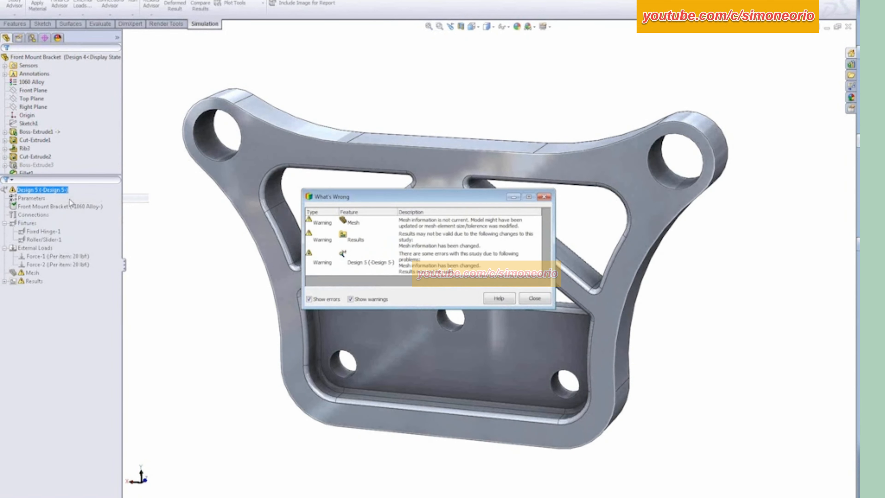
{"action": "left_click", "coordinate": [544, 197]}
{"action": "right_click", "coordinate": [56, 191]}
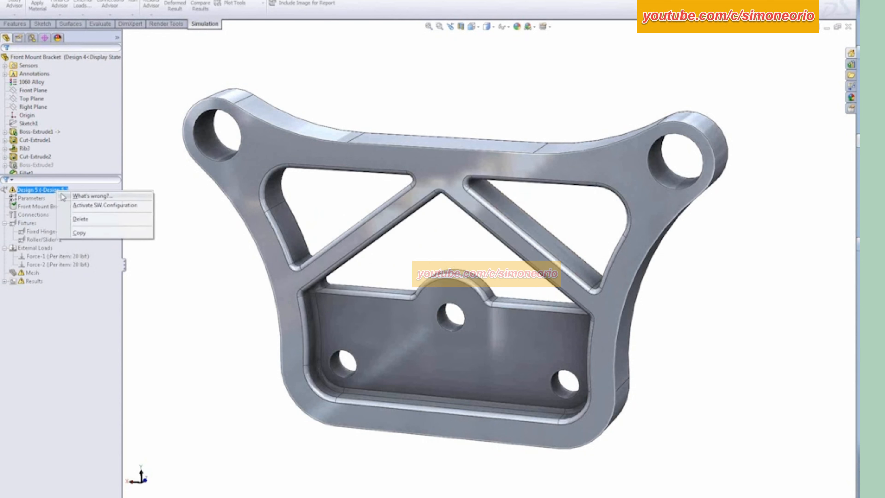
{"action": "left_click", "coordinate": [83, 206]}
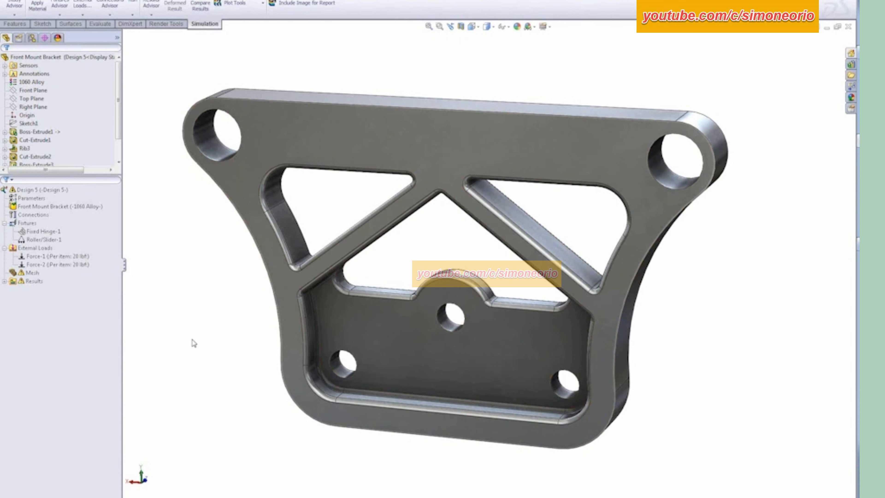
Step: Run the Design 5 study and view the von Mises stress results on the whole bracket
{"action": "right_click", "coordinate": [61, 190]}
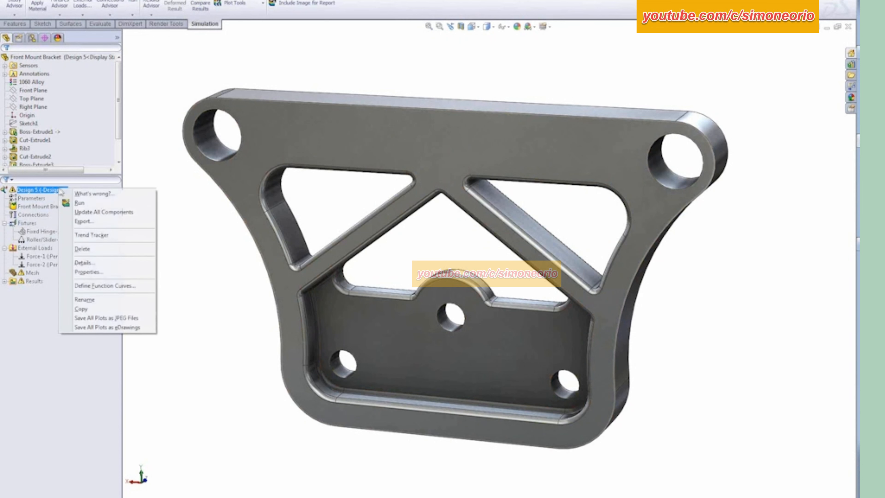
{"action": "left_click", "coordinate": [79, 203]}
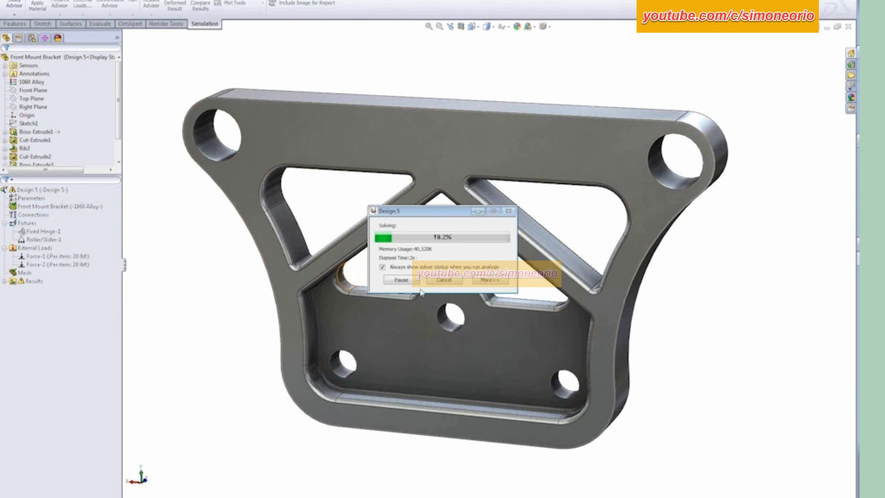
{"action": "scroll", "coordinate": [659, 270], "scroll_direction": "up", "scroll_amount": 2}
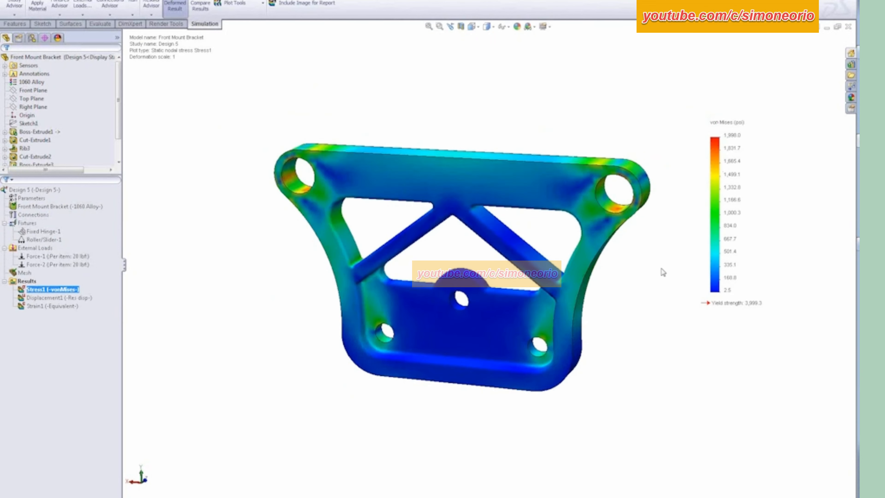
{"action": "scroll", "coordinate": [660, 270], "scroll_direction": "down", "scroll_amount": 1}
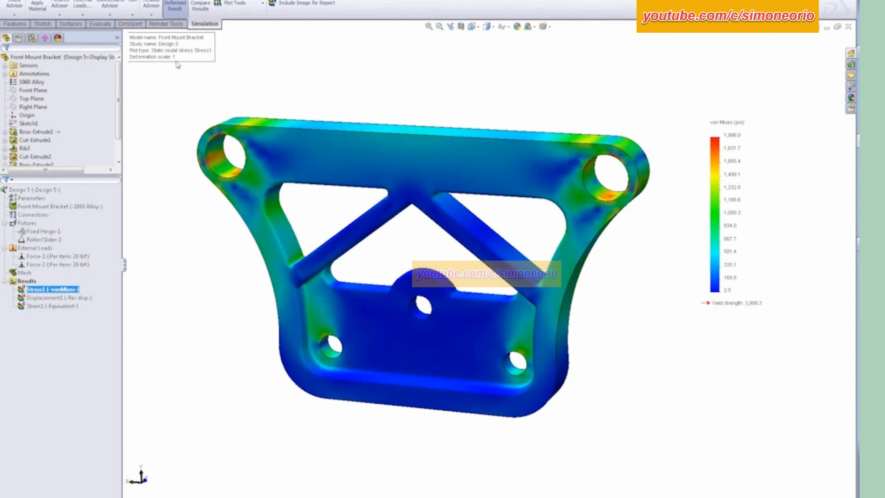
{"action": "key", "text": "alt+Tab"}
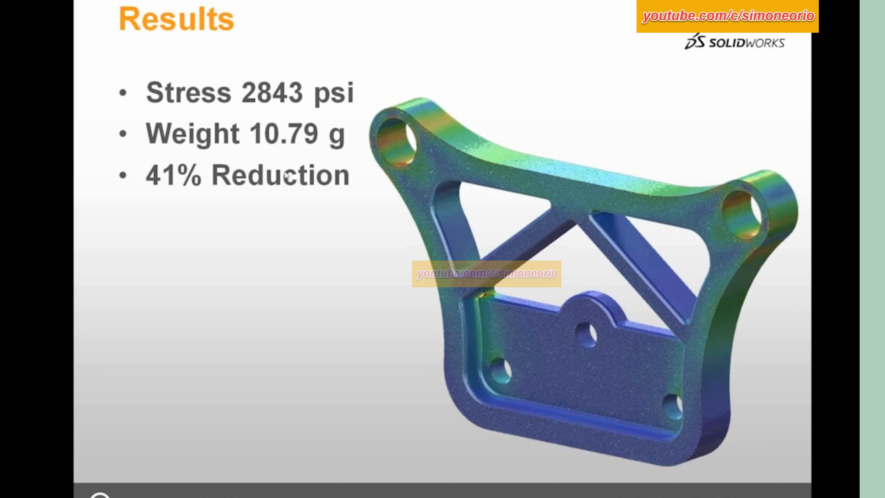
{"action": "left_click", "coordinate": [286, 175]}
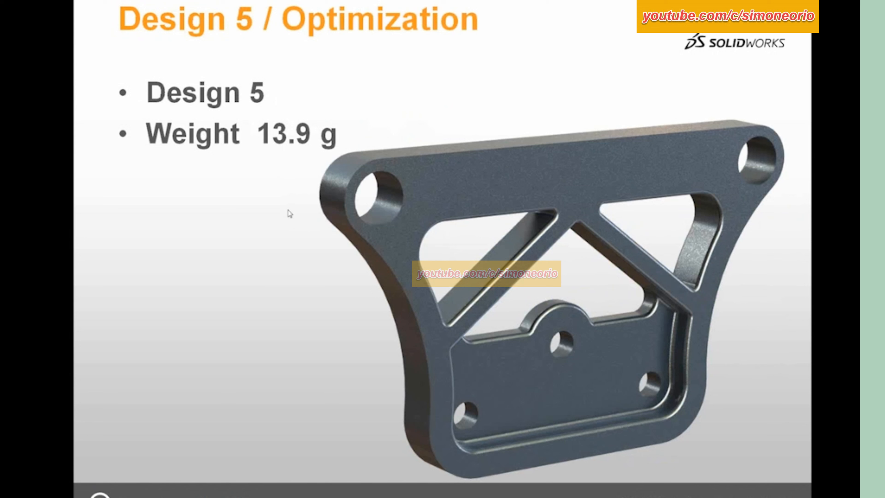
{"action": "key", "text": "alt+Tab"}
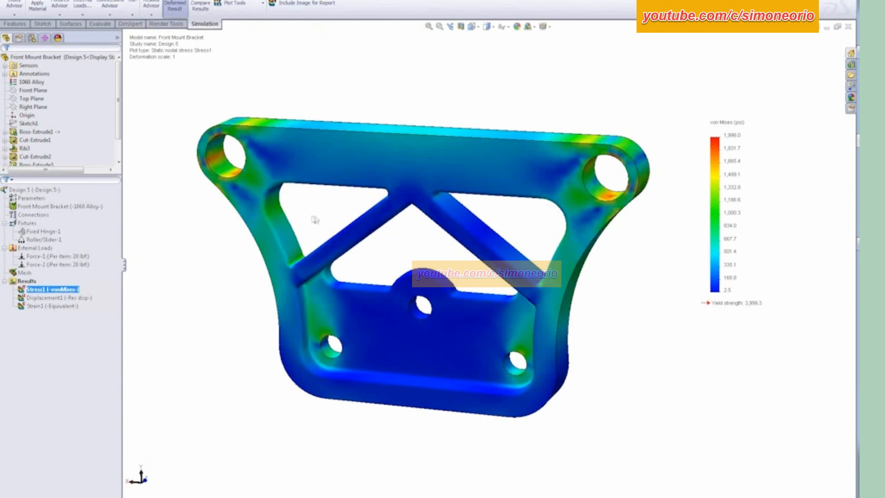
{"action": "middle_click_drag", "start_coordinate": [325, 198], "coordinate": [509, 178]}
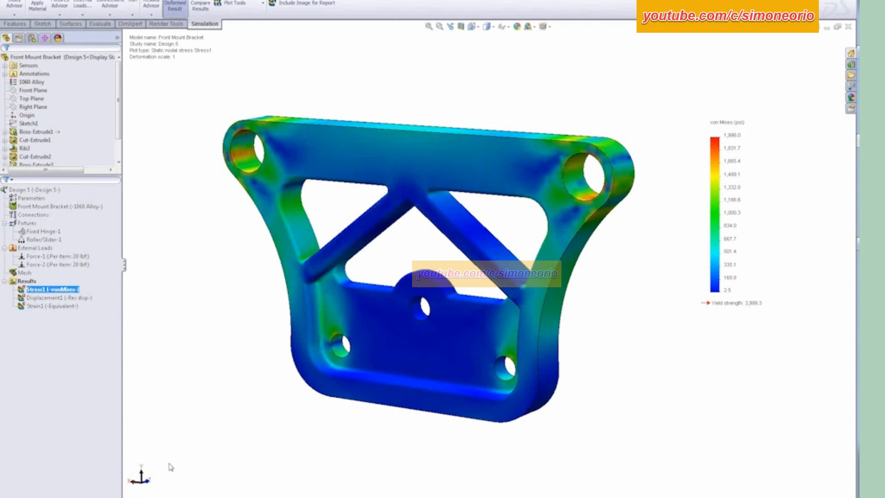
Step: Review the bracket's list of configurations and return to the feature tree
{"action": "left_click", "coordinate": [32, 37]}
{"action": "left_click", "coordinate": [35, 100]}
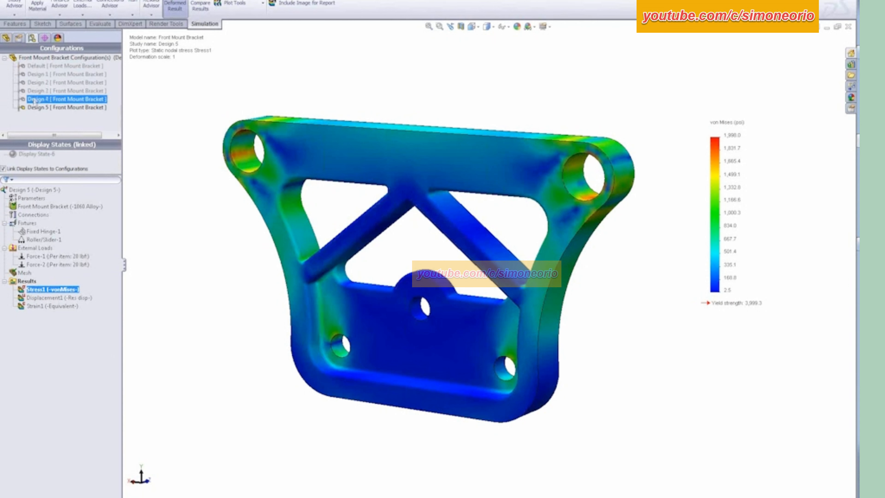
{"action": "left_click", "coordinate": [6, 38]}
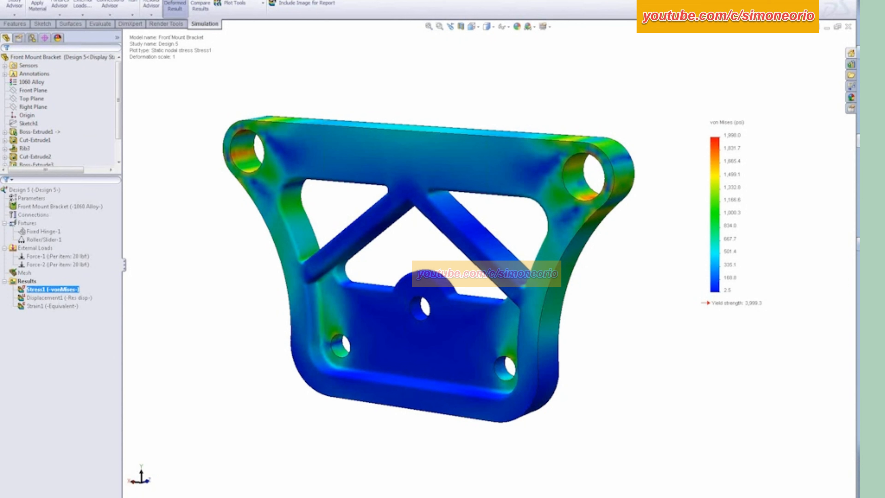
{"action": "left_click", "coordinate": [198, 1]}
{"action": "left_click", "coordinate": [357, 97]}
{"action": "left_click", "coordinate": [117, 1]}
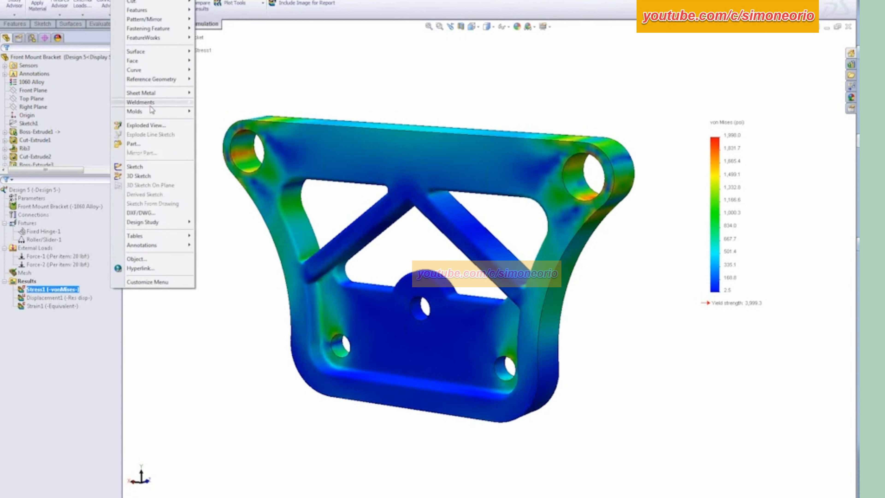
{"action": "mouse_move", "coordinate": [148, 104]}
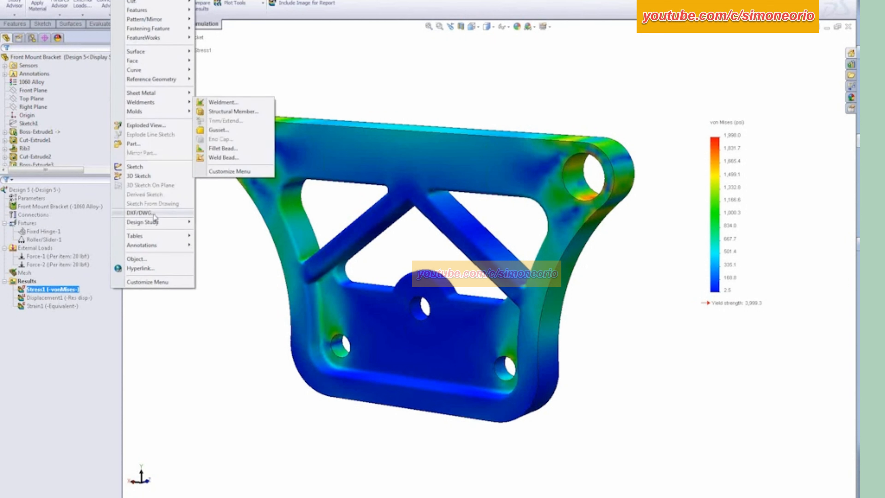
{"action": "mouse_move", "coordinate": [155, 225]}
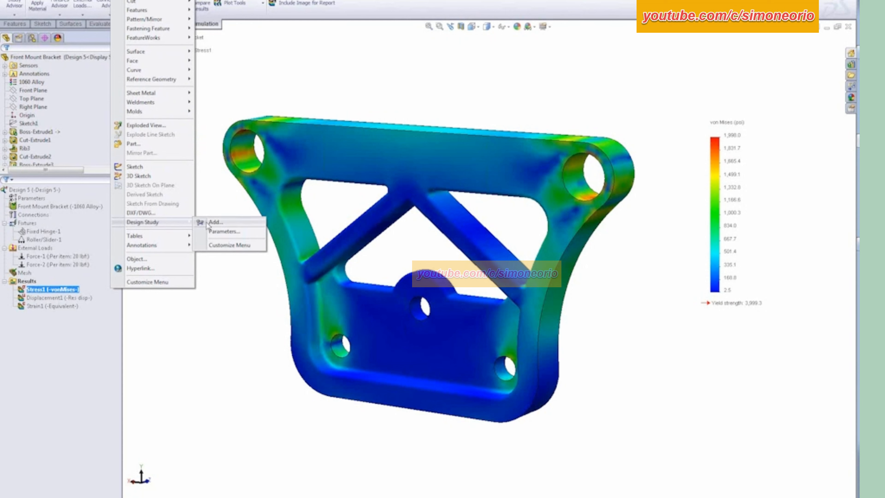
{"action": "left_click", "coordinate": [239, 325]}
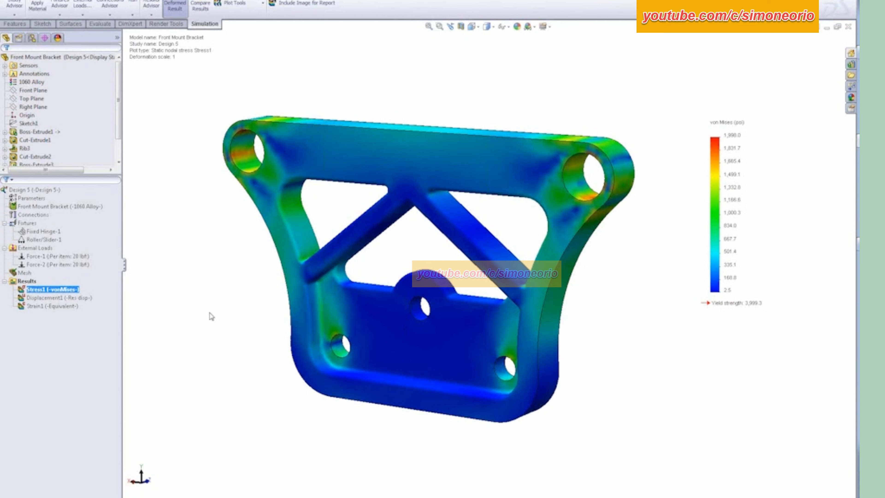
Step: Add a Simulation Data sensor that tracks displacement as URES: Resultant Displacement
{"action": "left_click", "coordinate": [5, 65]}
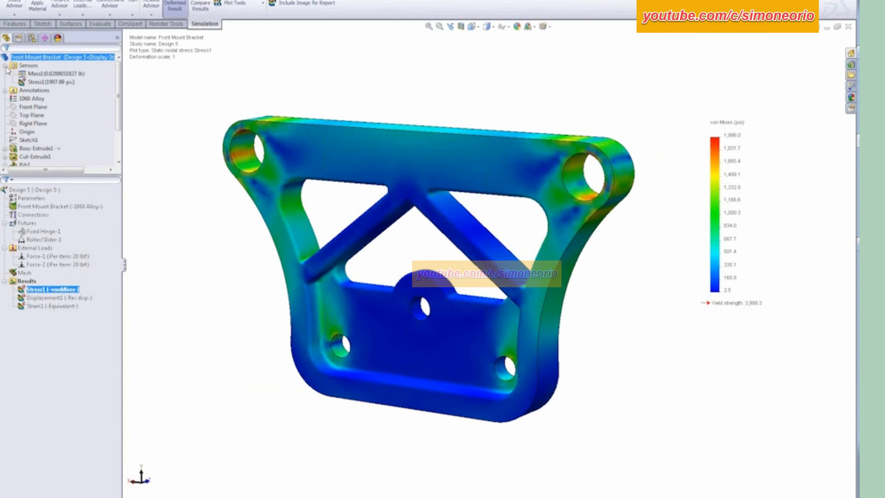
{"action": "left_click", "coordinate": [41, 74]}
{"action": "right_click", "coordinate": [34, 66]}
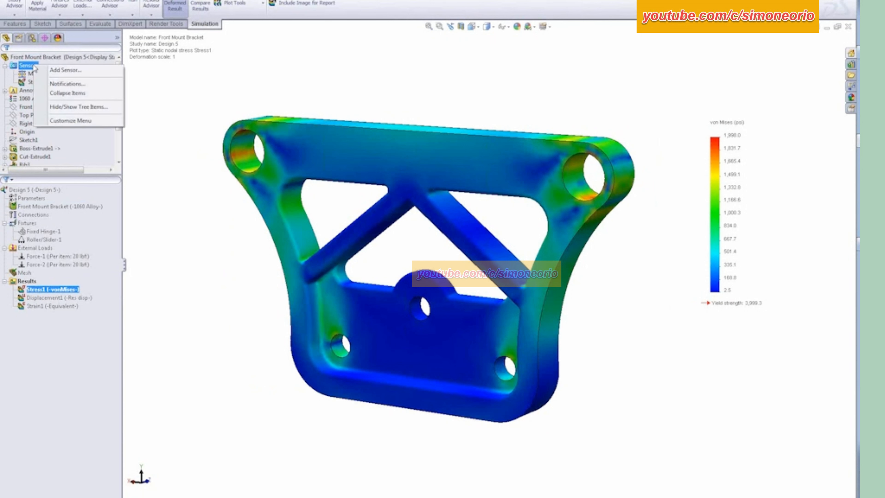
{"action": "left_click", "coordinate": [65, 69]}
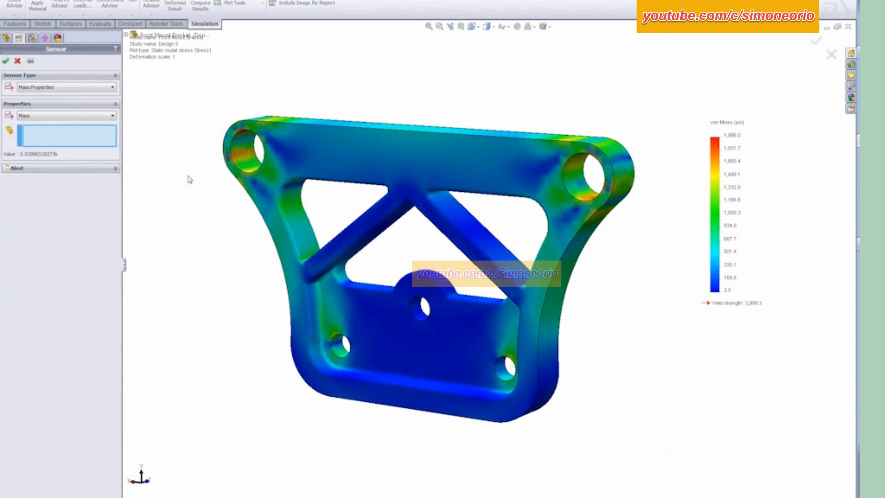
{"action": "left_click", "coordinate": [48, 87]}
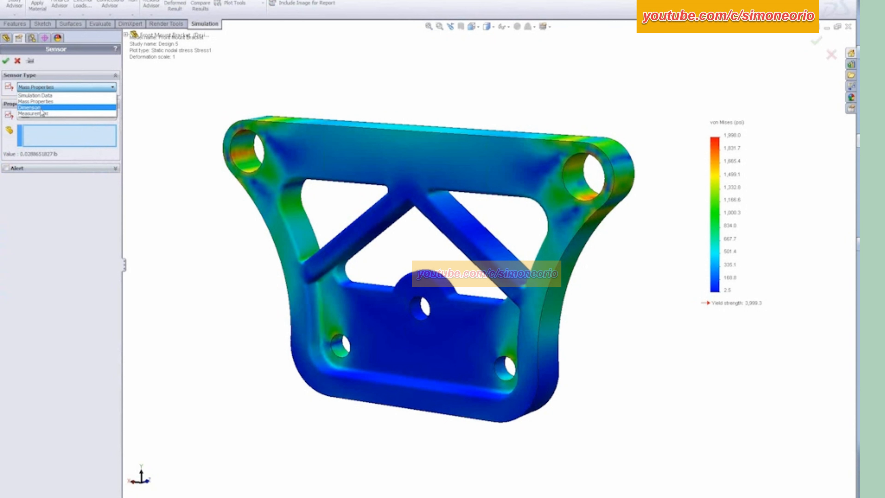
{"action": "left_click", "coordinate": [49, 96]}
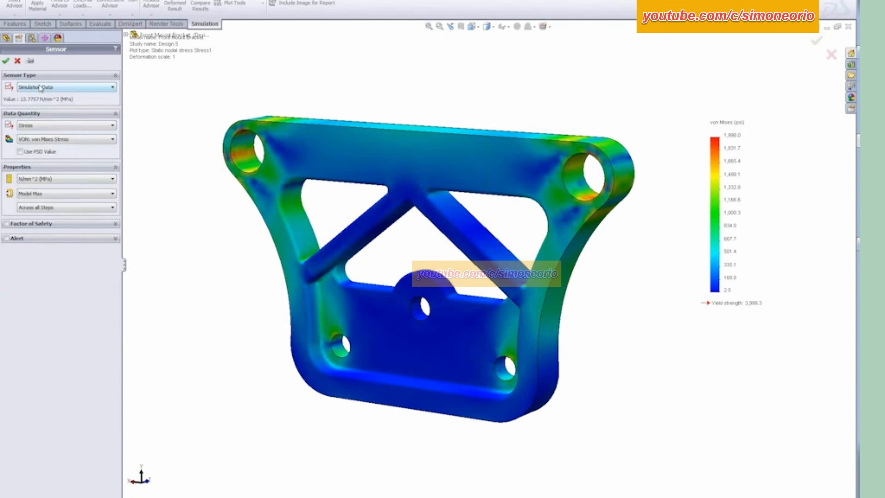
{"action": "left_click", "coordinate": [49, 128]}
{"action": "left_click", "coordinate": [49, 144]}
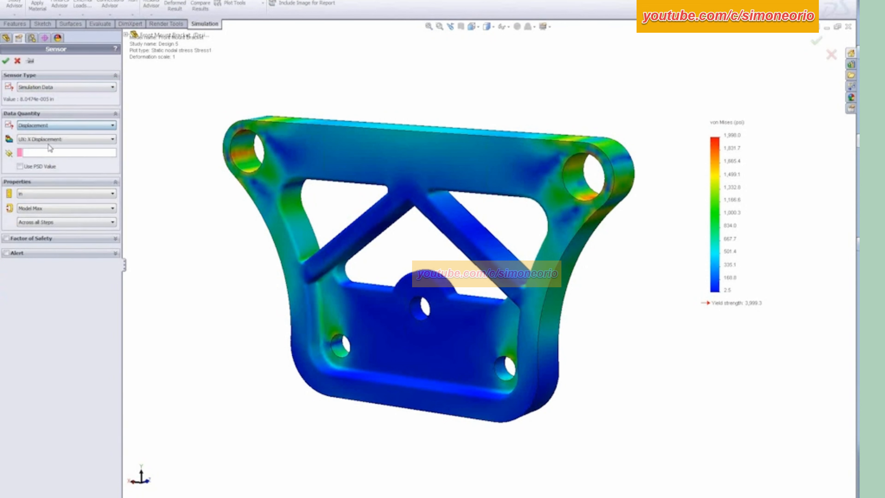
{"action": "left_click", "coordinate": [49, 139]}
{"action": "left_click", "coordinate": [34, 166]}
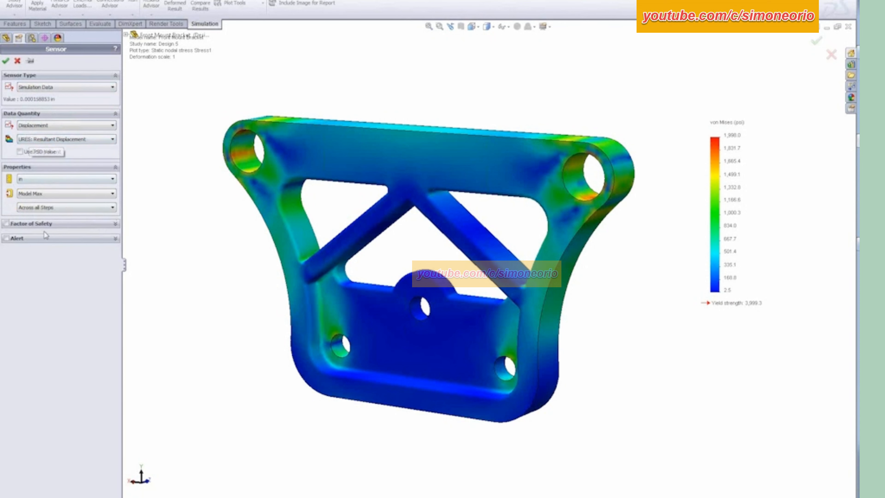
{"action": "left_click", "coordinate": [6, 61]}
Step: Look over the mass, stress and displacement sensors and insert a new design study for the bracket
{"action": "left_click", "coordinate": [56, 83]}
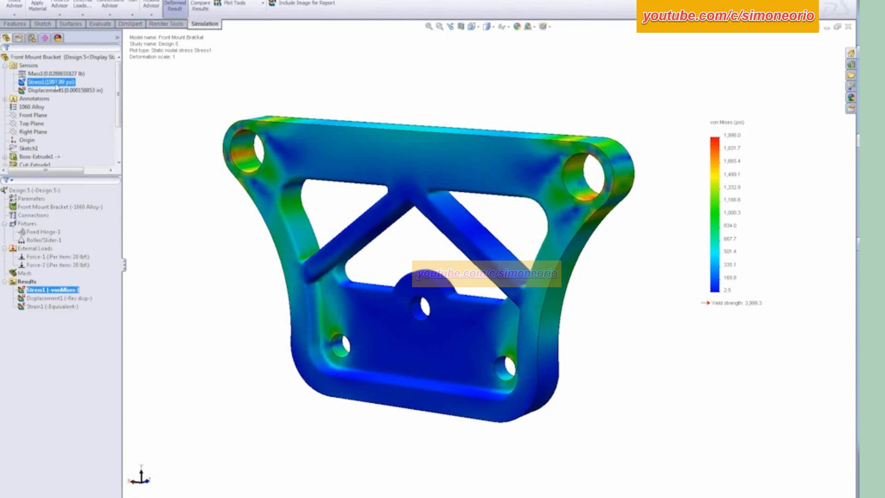
{"action": "left_click", "coordinate": [55, 76]}
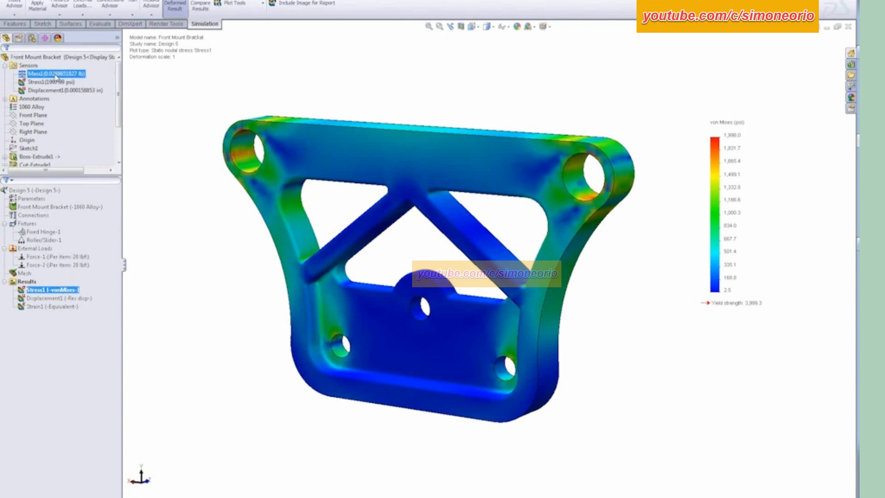
{"action": "left_click", "coordinate": [65, 90]}
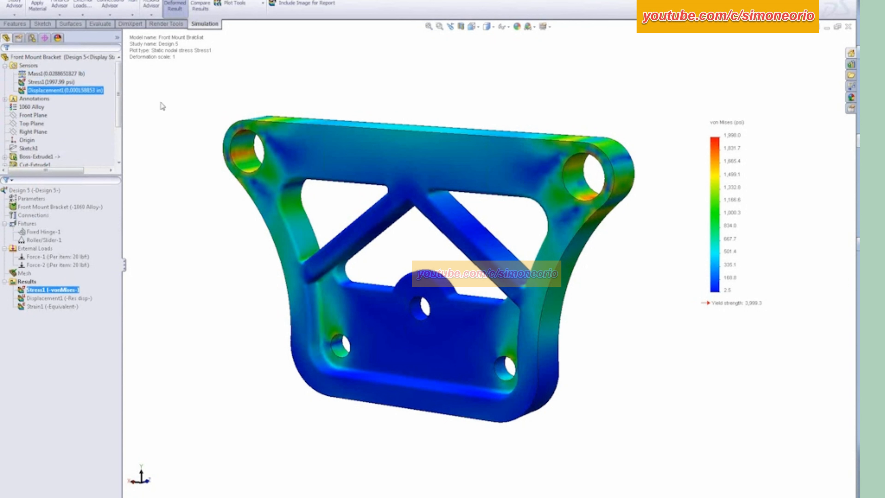
{"action": "left_click", "coordinate": [51, 83]}
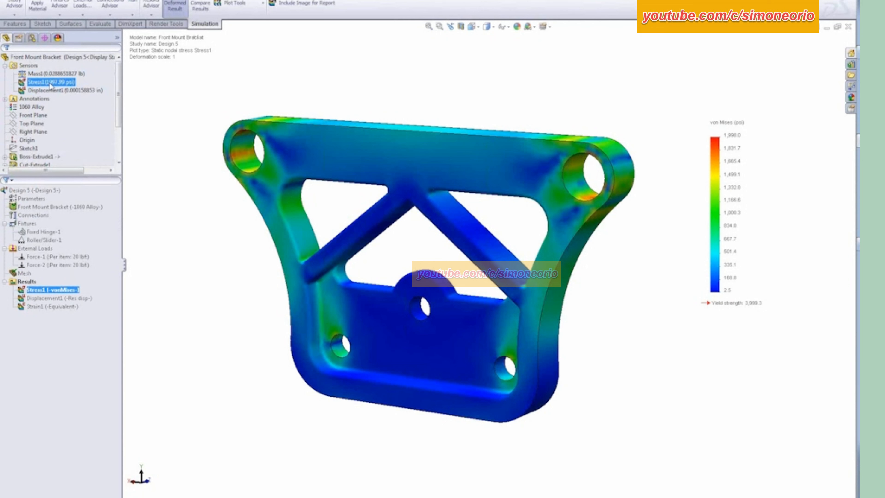
{"action": "left_click", "coordinate": [165, 157]}
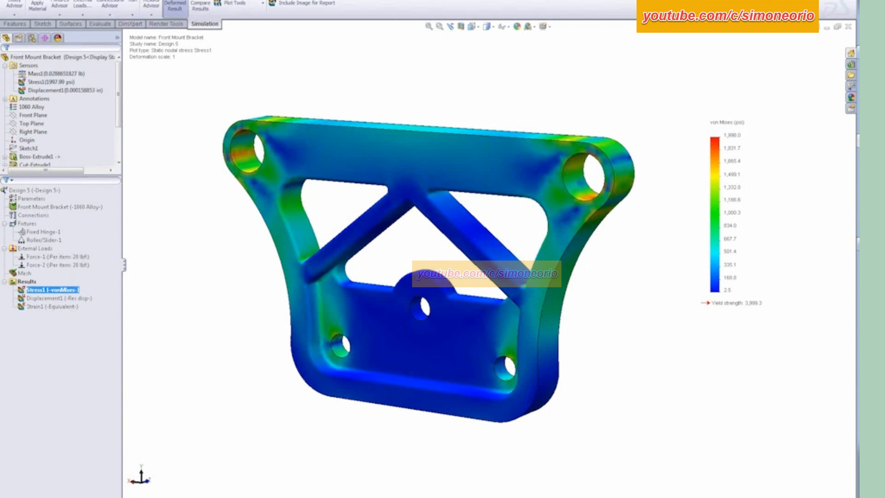
{"action": "key", "text": "alt+i"}
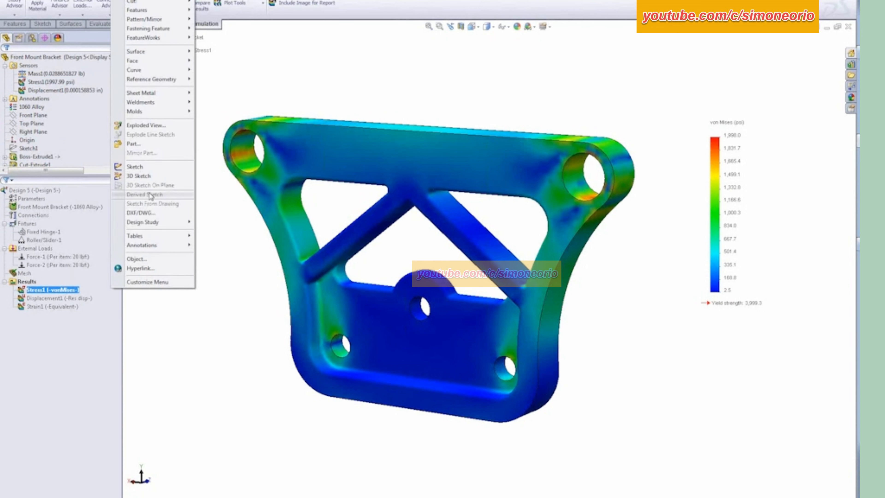
{"action": "mouse_move", "coordinate": [152, 225]}
{"action": "left_click", "coordinate": [215, 222]}
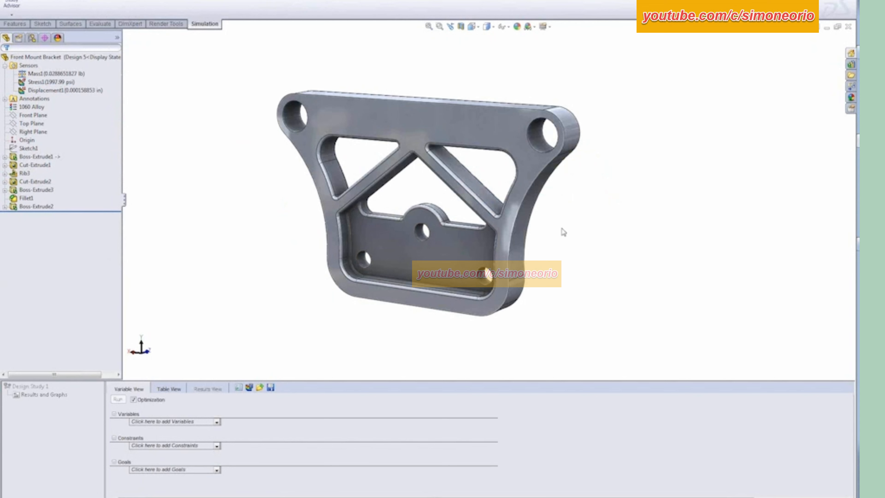
Step: Show the Boss-Extrude1 dimensions on the bracket and add the Thickness parameter as a design study variable
{"action": "double_click", "coordinate": [573, 133]}
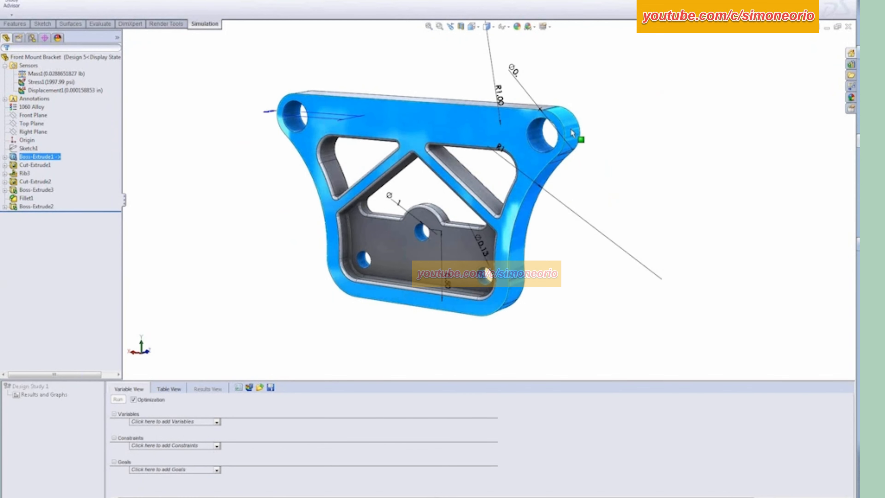
{"action": "middle_click_drag", "start_coordinate": [543, 225], "coordinate": [554, 265]}
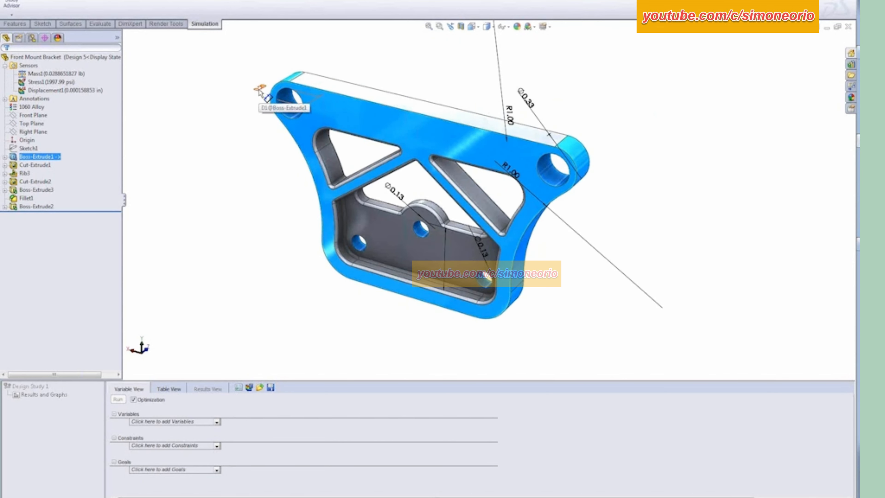
{"action": "left_click", "coordinate": [211, 257]}
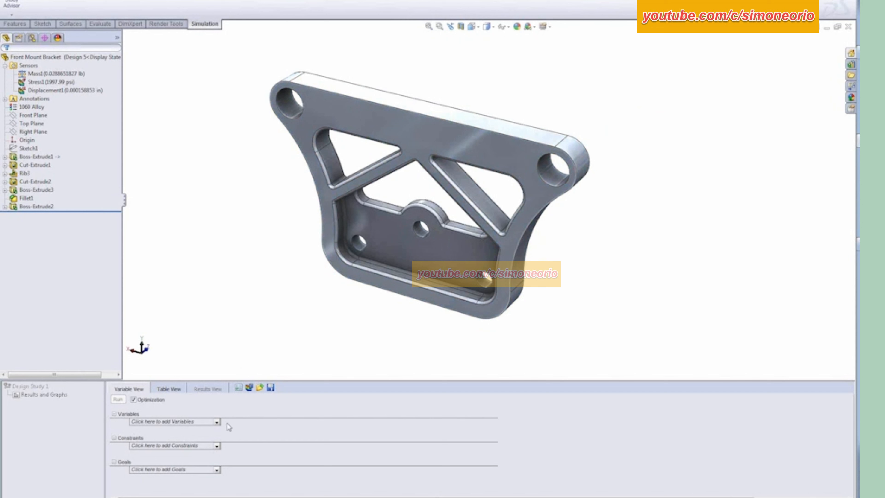
{"action": "left_click", "coordinate": [219, 421]}
{"action": "left_click", "coordinate": [167, 442]}
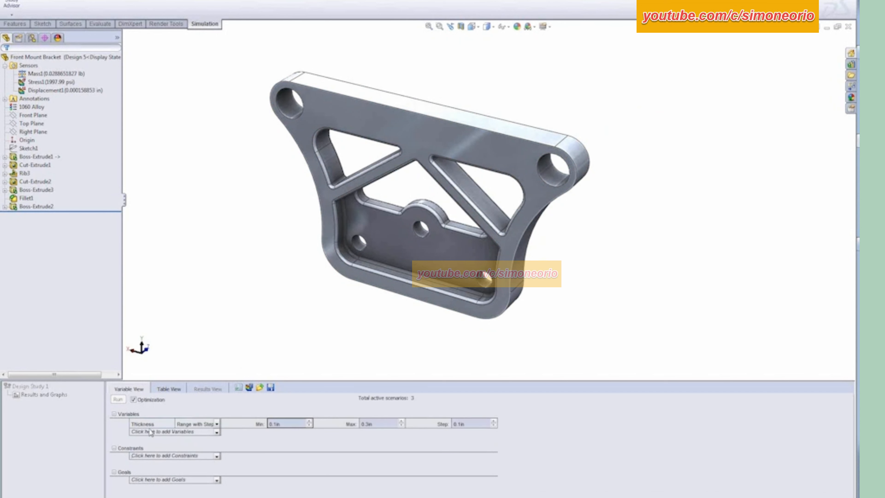
Step: Make the Thickness variable a Range from a minimum of 0.15 in to a maximum of 0.2 in
{"action": "left_click", "coordinate": [216, 432]}
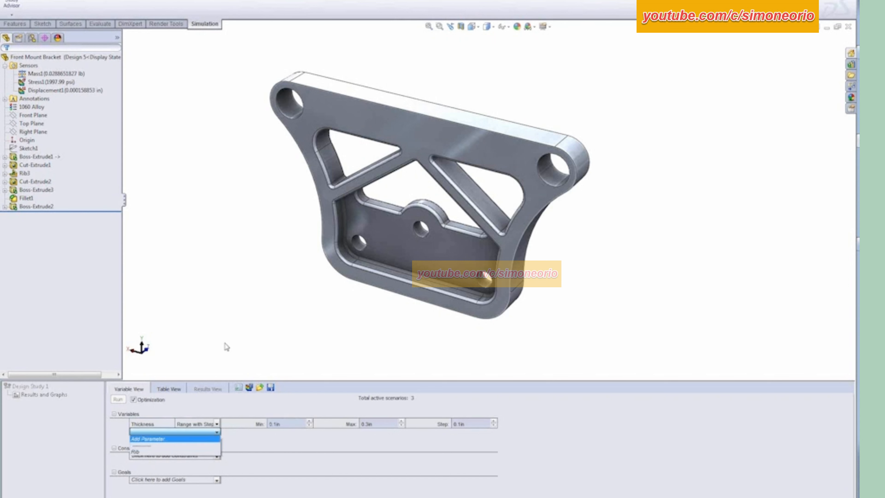
{"action": "left_click", "coordinate": [228, 345]}
{"action": "left_click", "coordinate": [217, 424]}
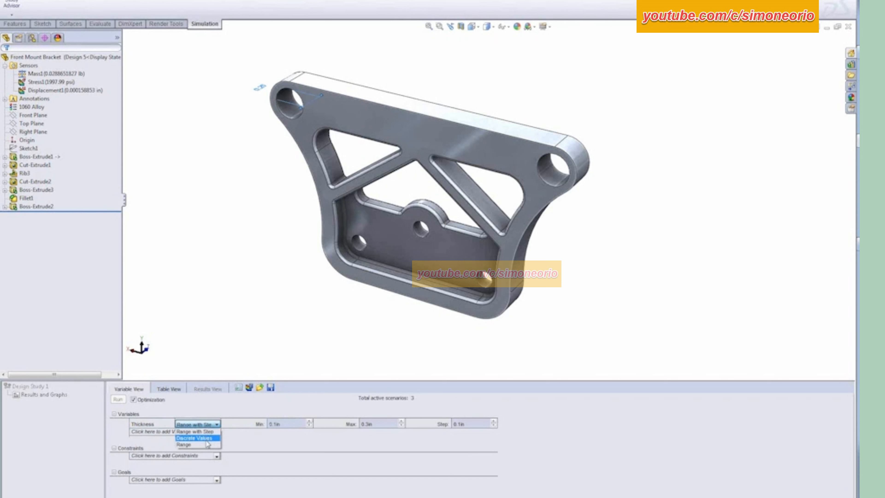
{"action": "left_click", "coordinate": [208, 445]}
{"action": "left_click", "coordinate": [267, 424]}
{"action": "type", "text": "0."}
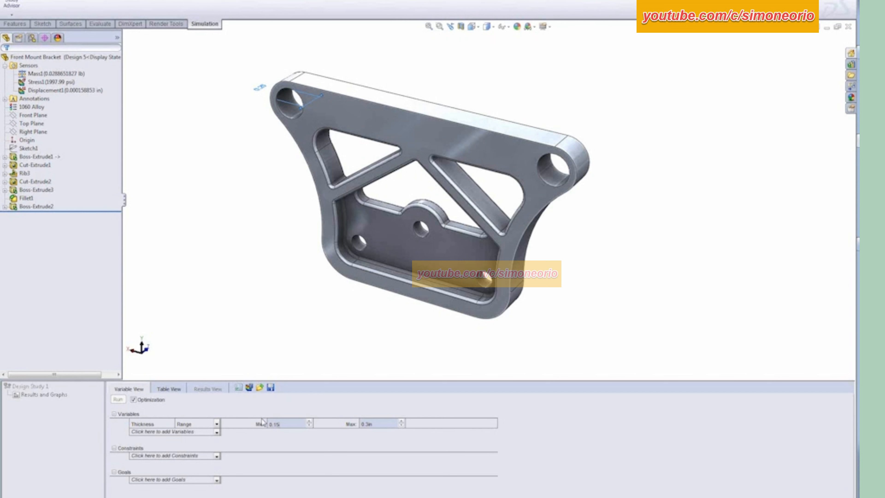
{"action": "double_click", "coordinate": [380, 422]}
{"action": "type", "text": "2"}
{"action": "key", "text": "Return"}
Step: Add the Rib parameter as a variable with a Range from 0.05 in to 0.1 in
{"action": "left_click", "coordinate": [216, 432]}
{"action": "left_click", "coordinate": [153, 450]}
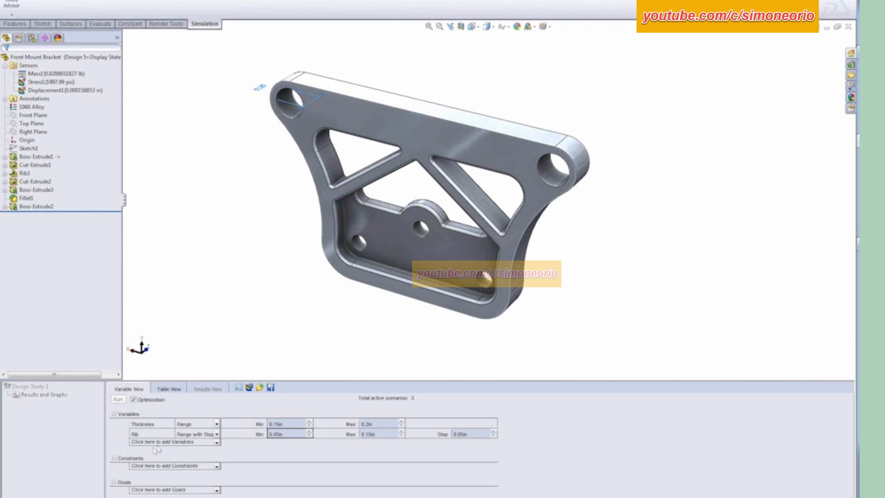
{"action": "left_click", "coordinate": [217, 434]}
{"action": "left_click", "coordinate": [197, 455]}
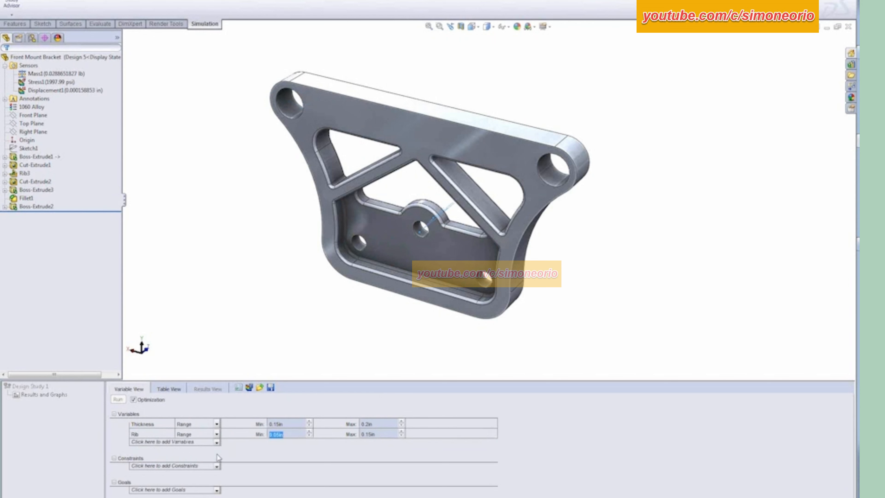
{"action": "left_click_drag", "start_coordinate": [285, 434], "coordinate": [257, 433]}
{"action": "double_click", "coordinate": [380, 434]}
{"action": "type", "text": ".1"}
{"action": "left_click", "coordinate": [288, 434]}
{"action": "left_click_drag", "start_coordinate": [289, 434], "coordinate": [259, 432]}
{"action": "type", "text": "0"}
{"action": "key", "text": "Return"}
Step: Add the Stress1 sensor as a constraint that is less than 2200 psi
{"action": "left_click", "coordinate": [217, 466]}
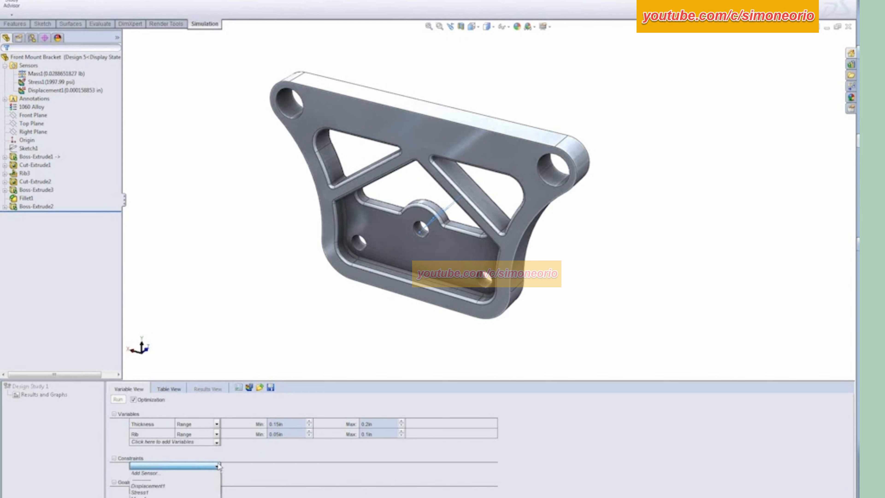
{"action": "left_click", "coordinate": [184, 493]}
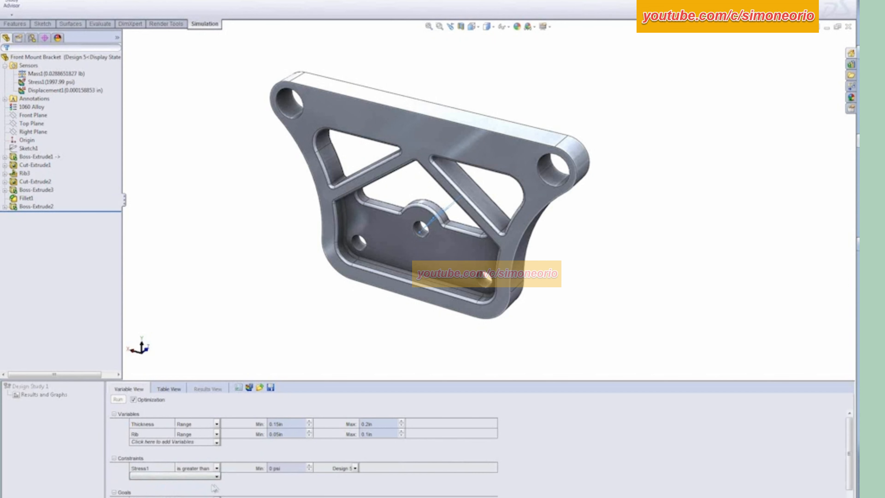
{"action": "left_click", "coordinate": [217, 468]}
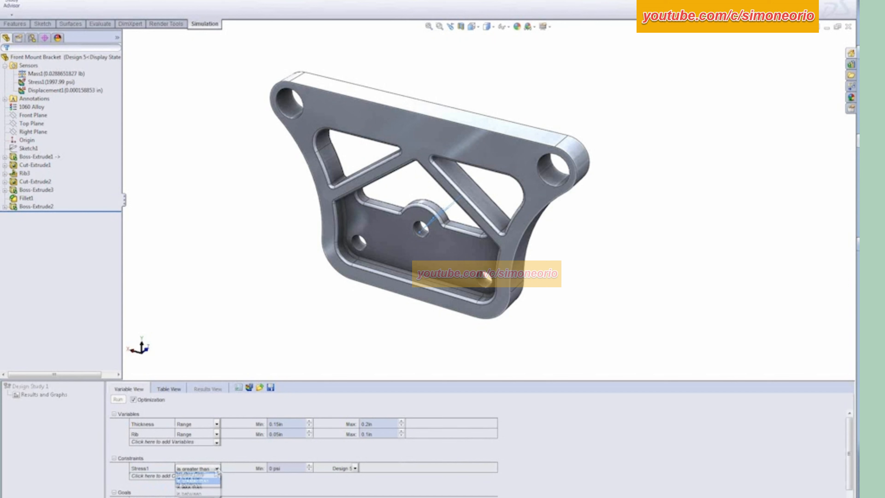
{"action": "left_click", "coordinate": [205, 489]}
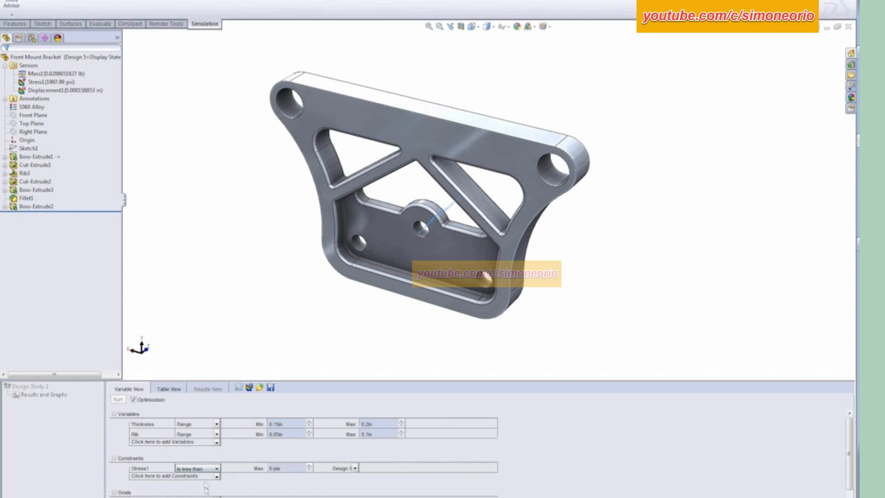
{"action": "left_click", "coordinate": [283, 469]}
{"action": "type", "text": "220"}
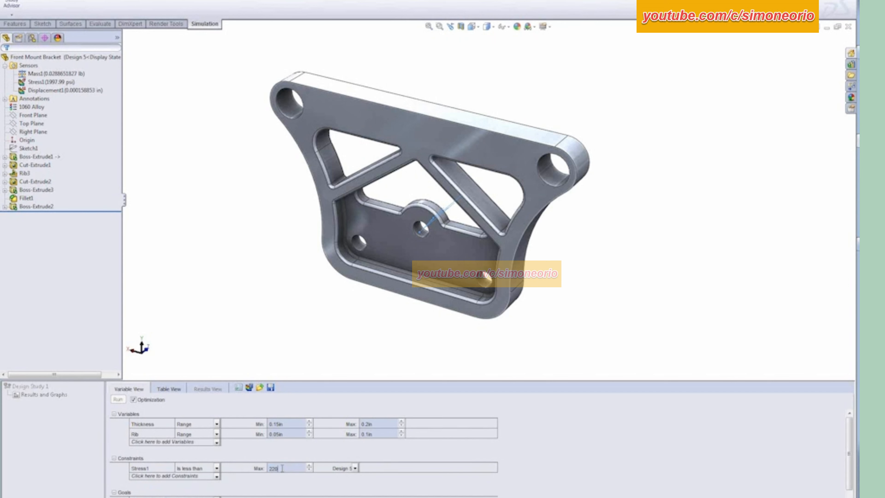
{"action": "type", "text": "0"}
{"action": "key", "text": "Return"}
Step: Add Mass1 as a goal to minimize and run the optimization study
{"action": "left_click", "coordinate": [192, 496]}
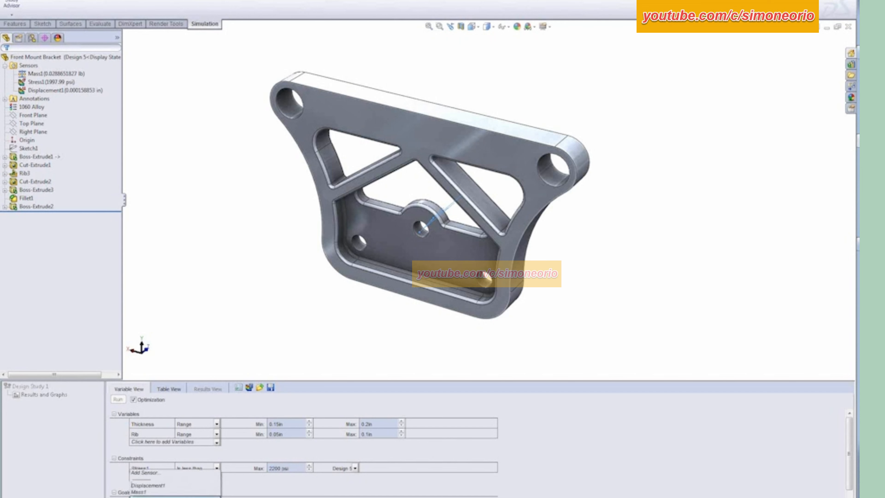
{"action": "left_click", "coordinate": [192, 492]}
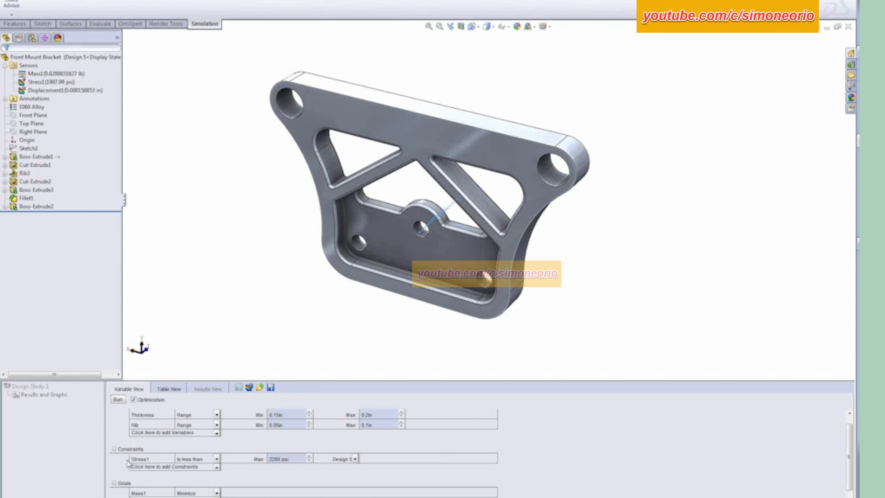
{"action": "left_click", "coordinate": [118, 400]}
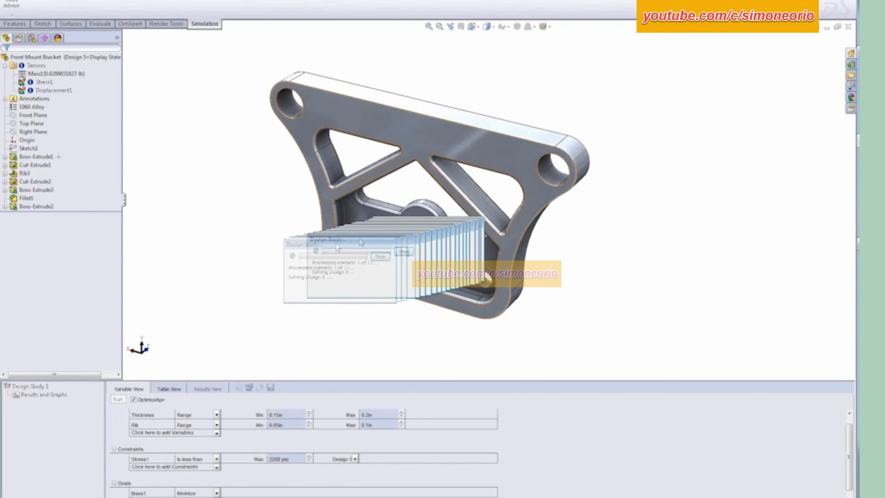
{"action": "left_click_drag", "start_coordinate": [425, 226], "coordinate": [266, 245]}
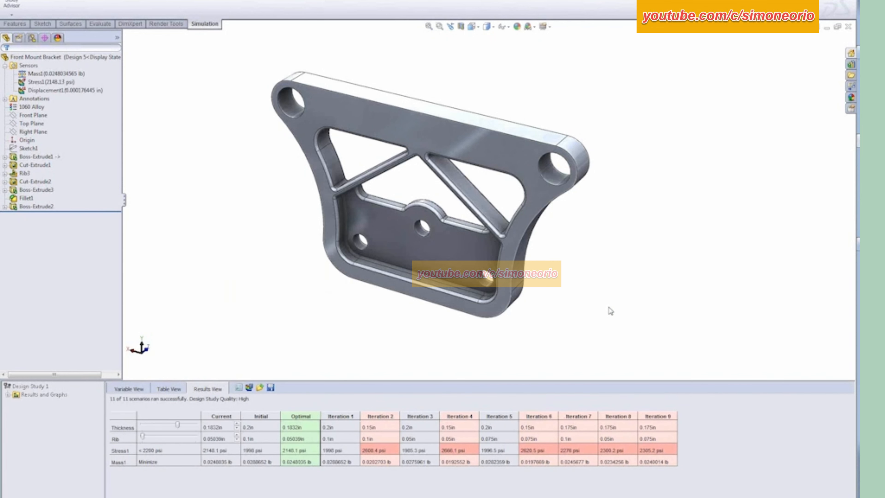
Step: Apply the Optimal scenario from the design study results to the bracket
{"action": "left_click", "coordinate": [307, 415]}
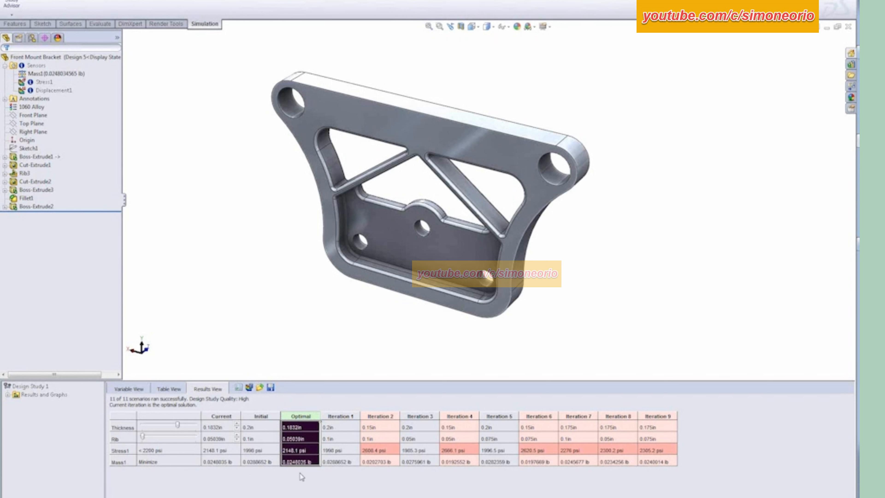
Step: Open the Mass1 sensor's definition and check its sensor type and mass property options
{"action": "left_click", "coordinate": [43, 81]}
{"action": "left_click", "coordinate": [52, 74]}
{"action": "right_click", "coordinate": [51, 75]}
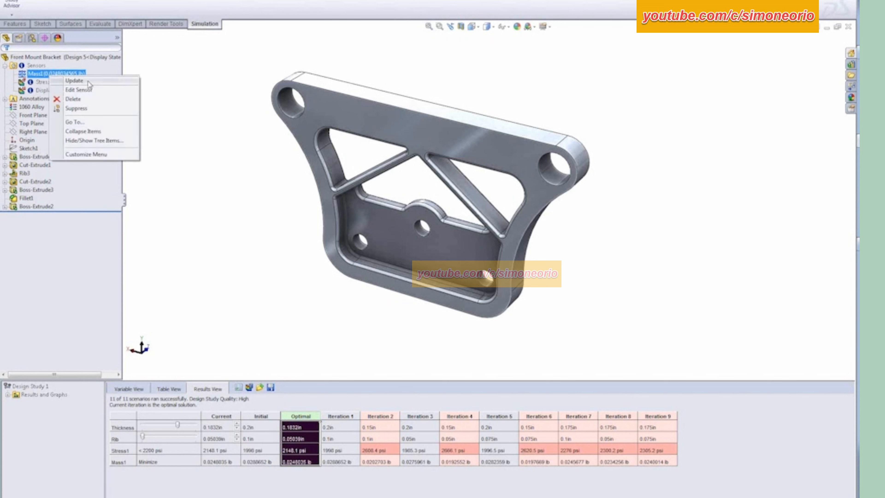
{"action": "left_click", "coordinate": [84, 90]}
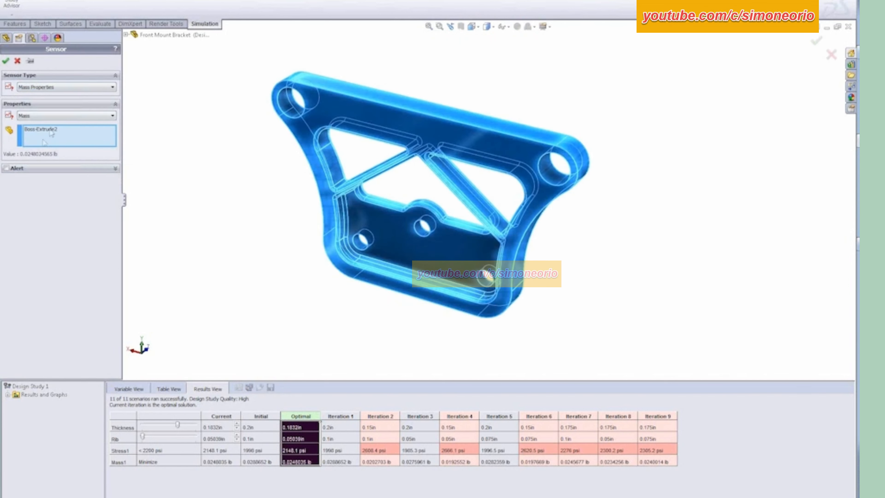
{"action": "left_click", "coordinate": [53, 116]}
{"action": "left_click", "coordinate": [49, 126]}
{"action": "left_click", "coordinate": [40, 87]}
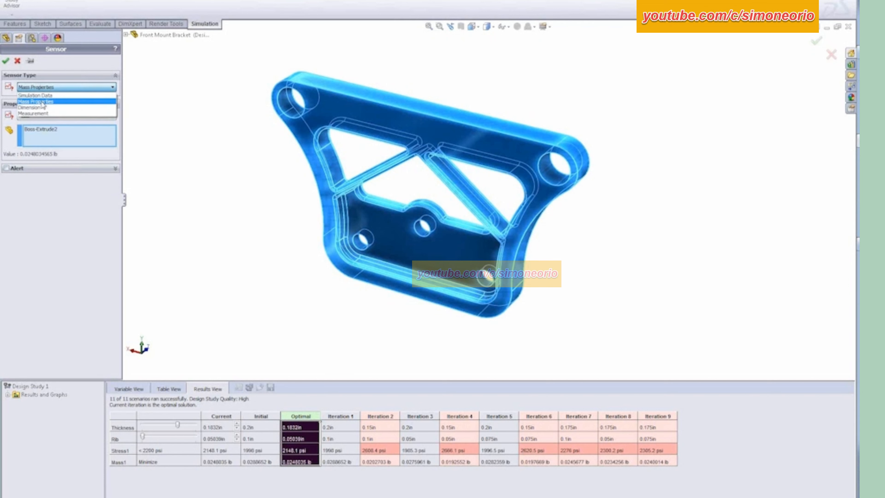
{"action": "left_click", "coordinate": [35, 92]}
{"action": "left_click", "coordinate": [6, 61]}
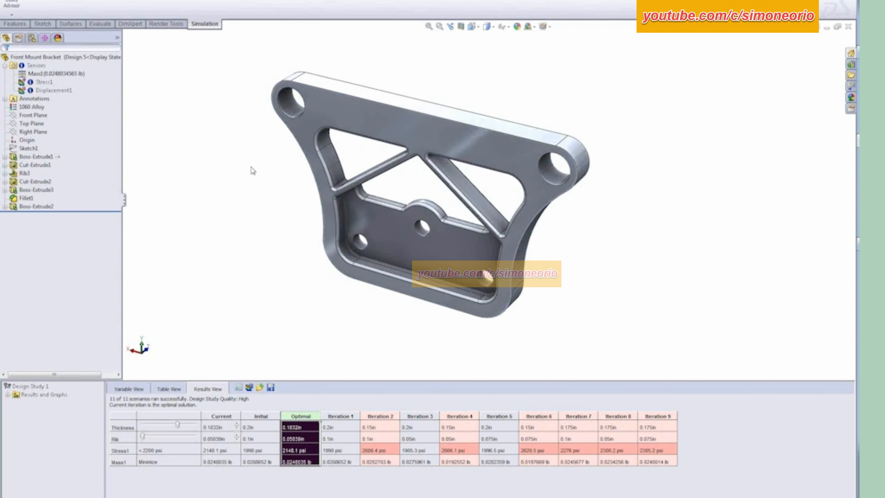
Step: Update the Mass1 sensor and review its Mass Properties type and Mass property settings again
{"action": "right_click", "coordinate": [47, 73]}
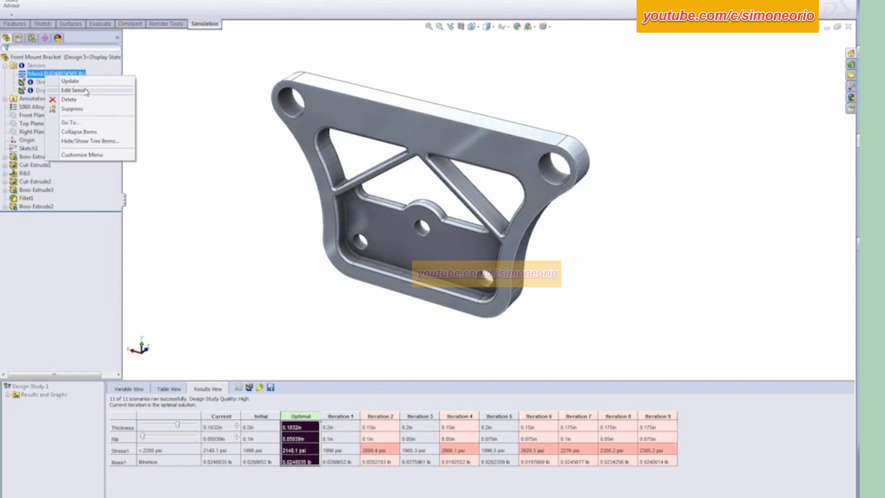
{"action": "left_click", "coordinate": [81, 83]}
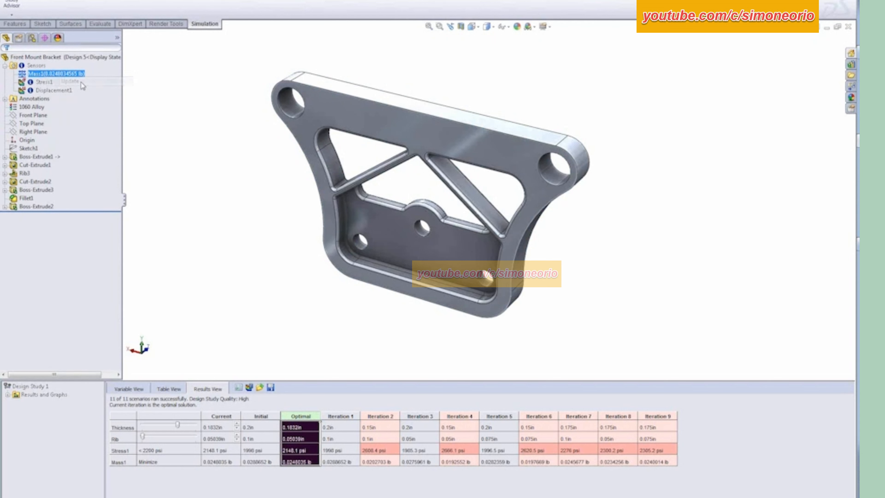
{"action": "right_click", "coordinate": [66, 75]}
{"action": "left_click", "coordinate": [90, 90]}
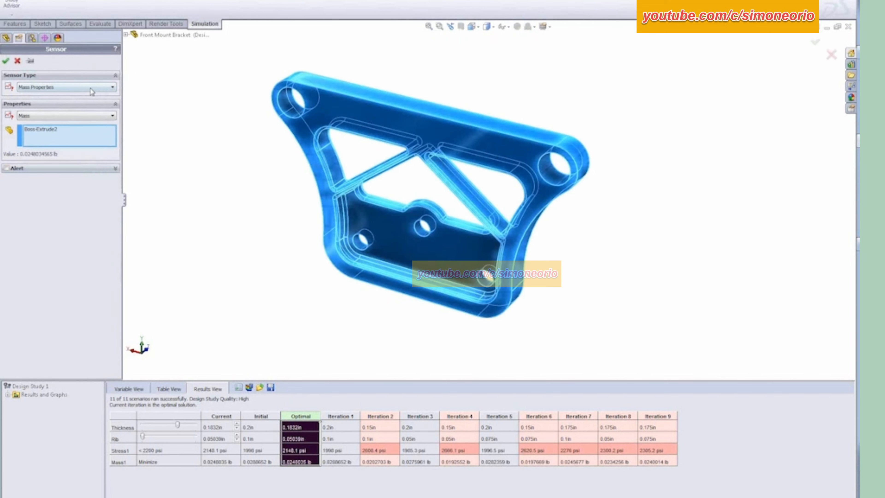
{"action": "left_click", "coordinate": [73, 87]}
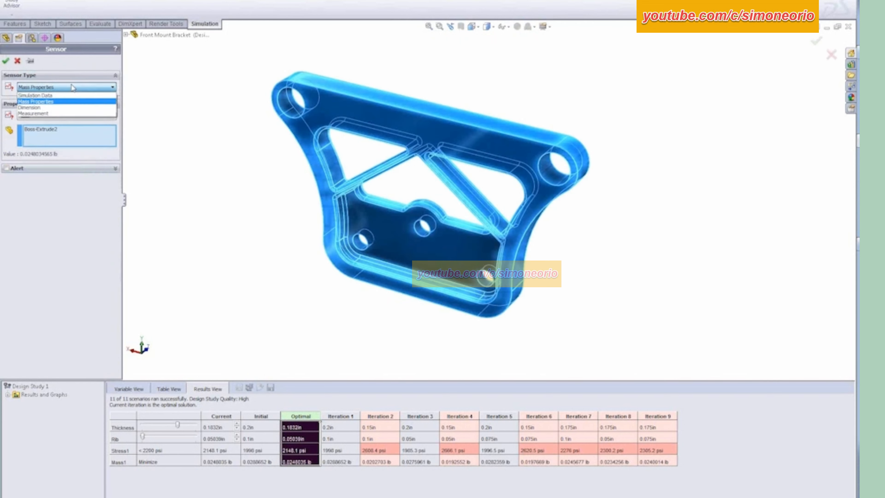
{"action": "left_click", "coordinate": [68, 96]}
{"action": "left_click", "coordinate": [62, 88]}
{"action": "left_click", "coordinate": [57, 102]}
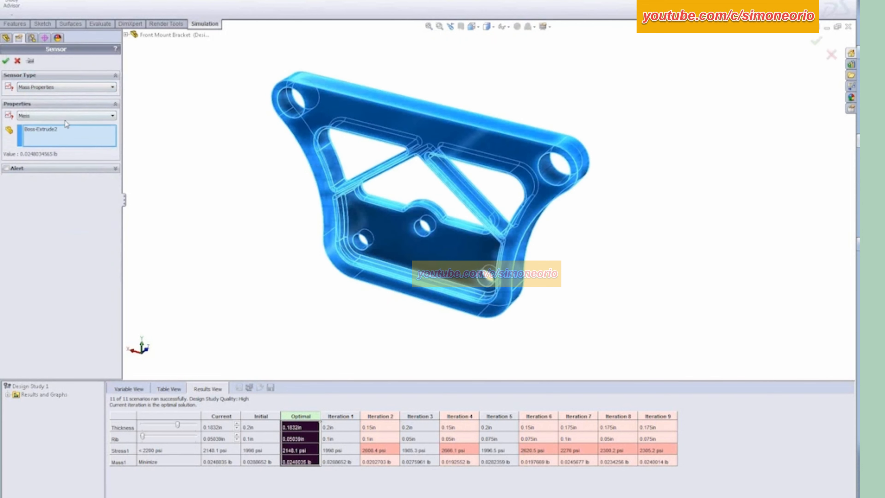
{"action": "left_click", "coordinate": [66, 117]}
{"action": "left_click", "coordinate": [60, 124]}
{"action": "left_click", "coordinate": [5, 61]}
Step: Evaluate the bracket's mass properties and check the custom unit settings used for length and mass
{"action": "left_click", "coordinate": [105, 25]}
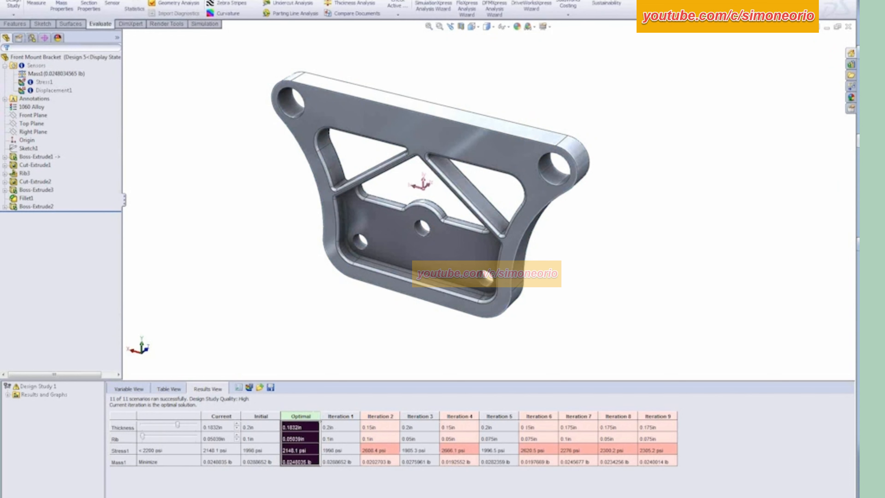
{"action": "left_click_drag", "start_coordinate": [662, 86], "coordinate": [230, 82]}
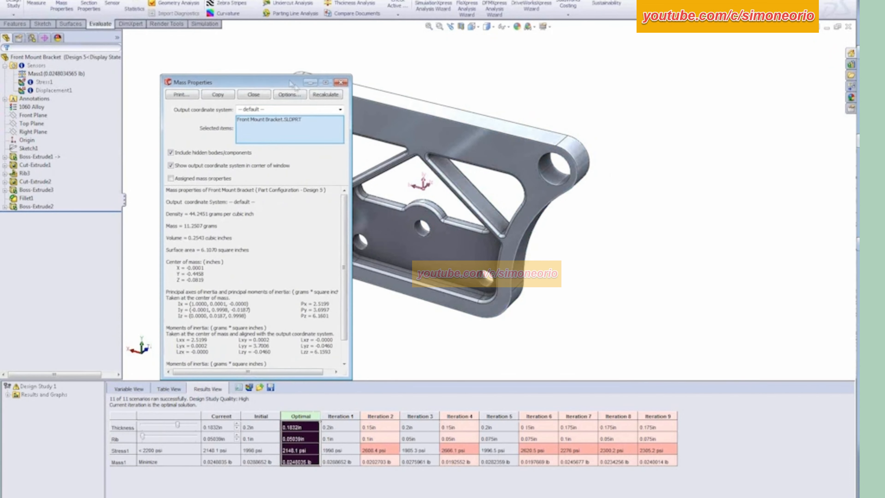
{"action": "left_click", "coordinate": [289, 95]}
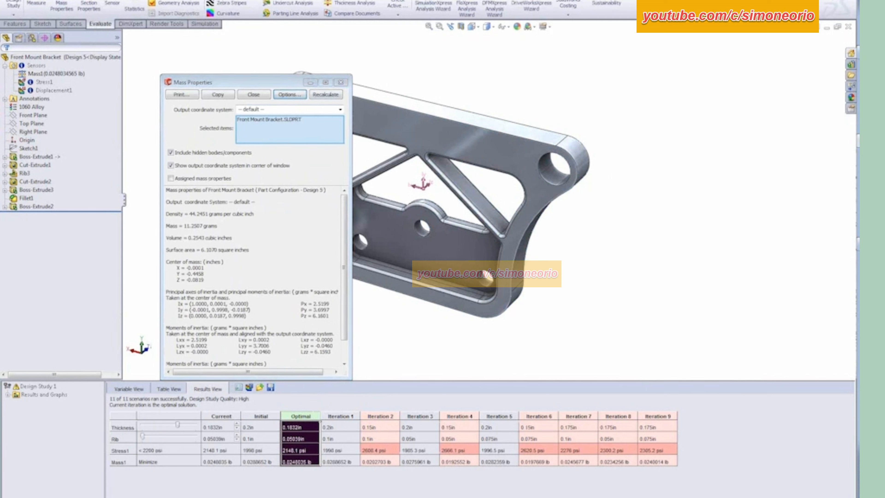
{"action": "left_click_drag", "start_coordinate": [627, 128], "coordinate": [226, 61]}
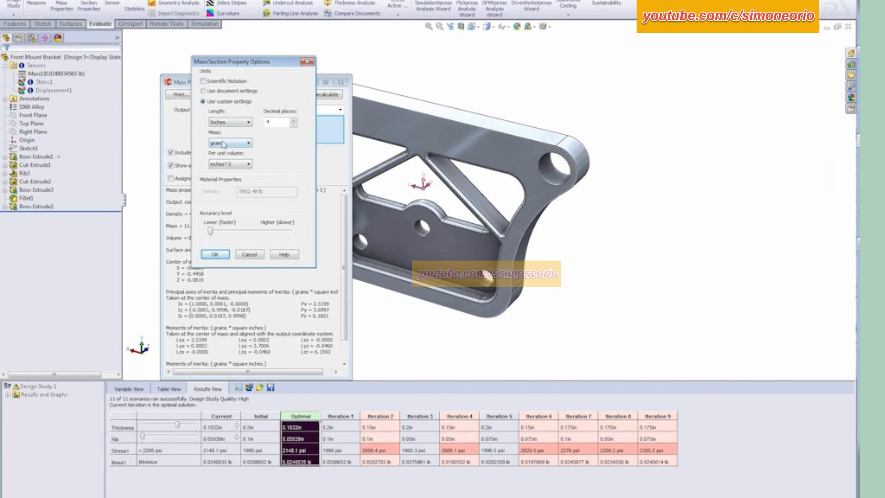
{"action": "left_click", "coordinate": [307, 62]}
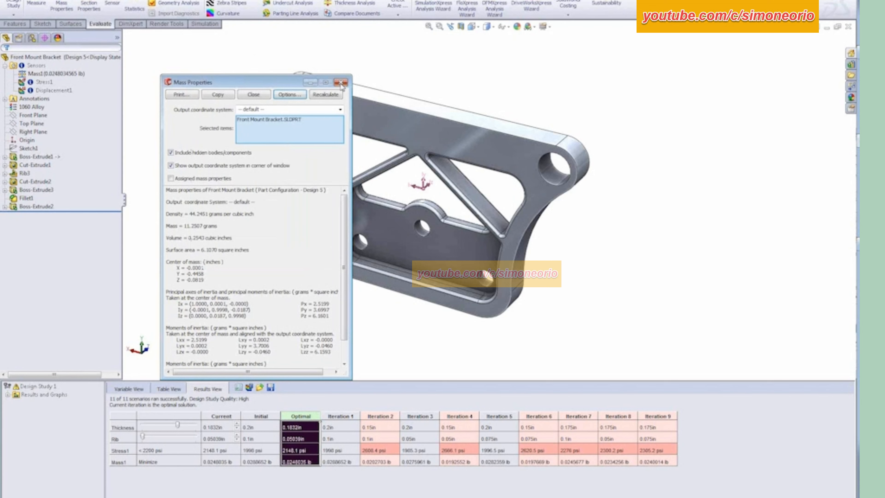
{"action": "left_click", "coordinate": [340, 81]}
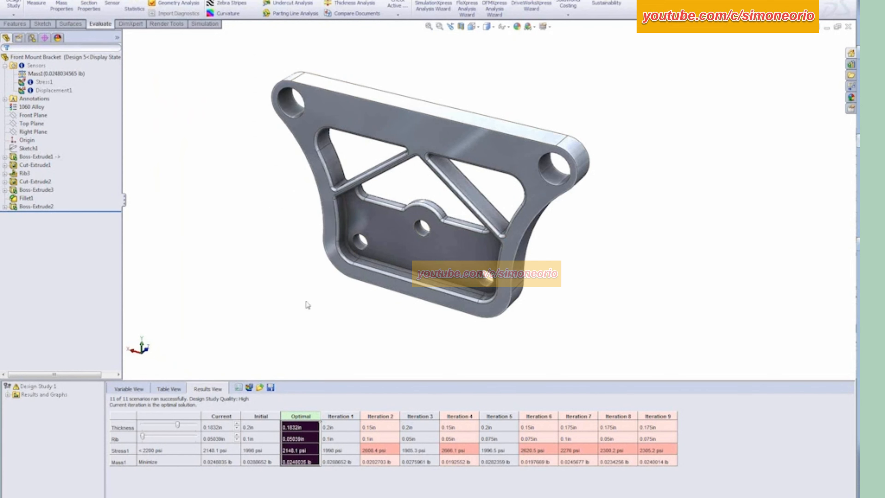
Step: Reopen the bracket's mass properties and read the optimized part's mass in grams
{"action": "left_click", "coordinate": [62, 6]}
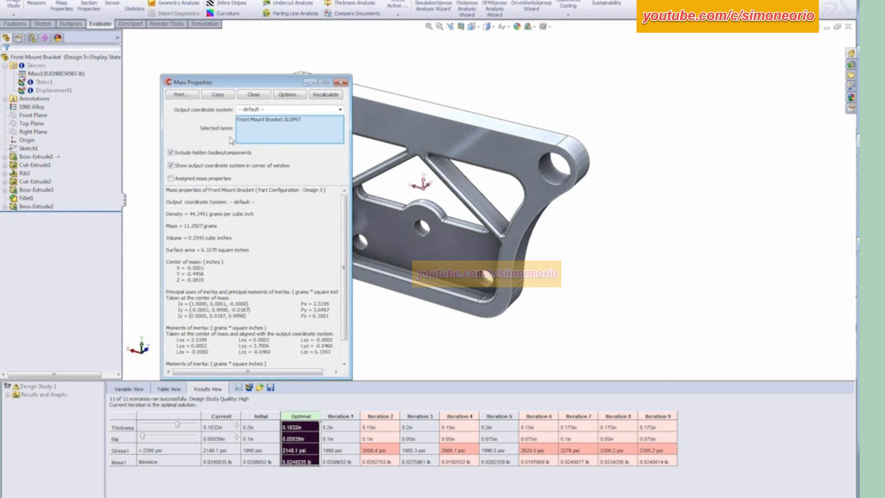
{"action": "left_click", "coordinate": [321, 100]}
{"action": "left_click_drag", "start_coordinate": [218, 225], "coordinate": [183, 225]}
{"action": "left_click", "coordinate": [341, 83]}
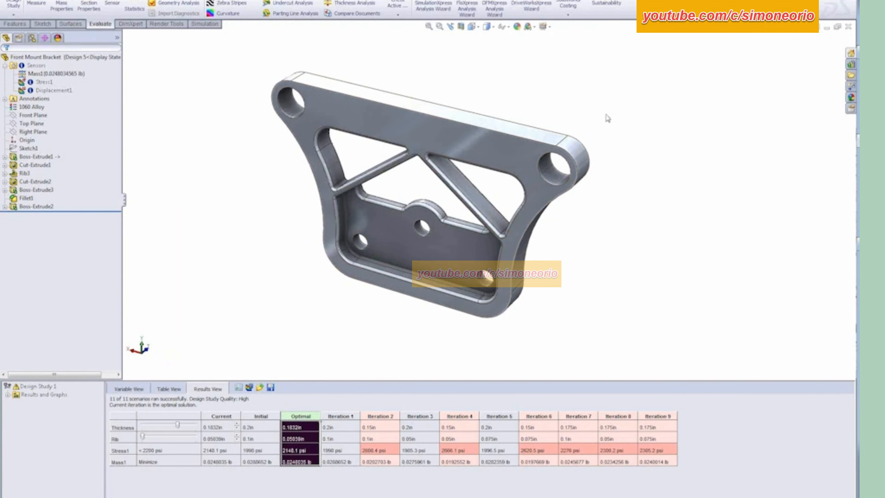
{"action": "key", "text": "alt+Tab"}
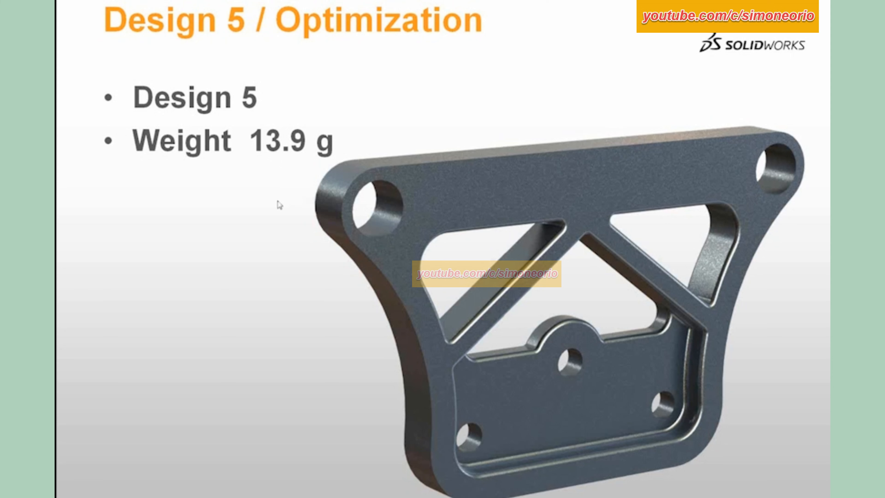
{"action": "left_click", "coordinate": [277, 200]}
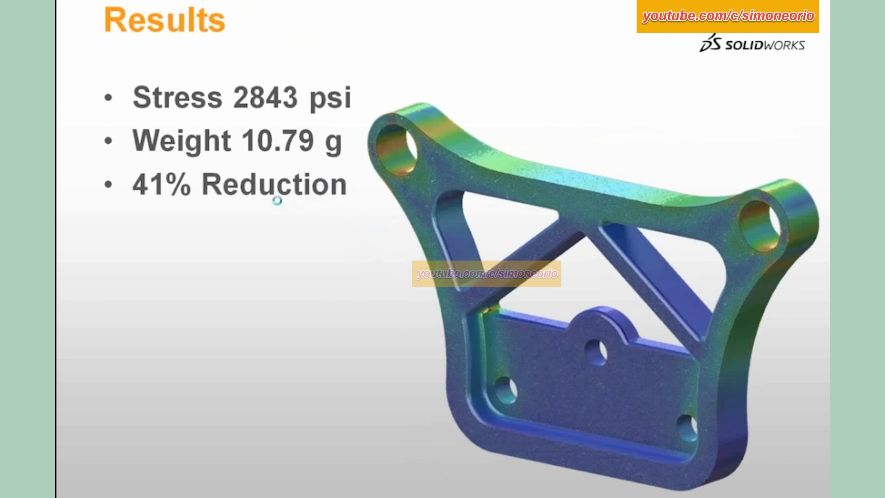
{"action": "left_click", "coordinate": [277, 200]}
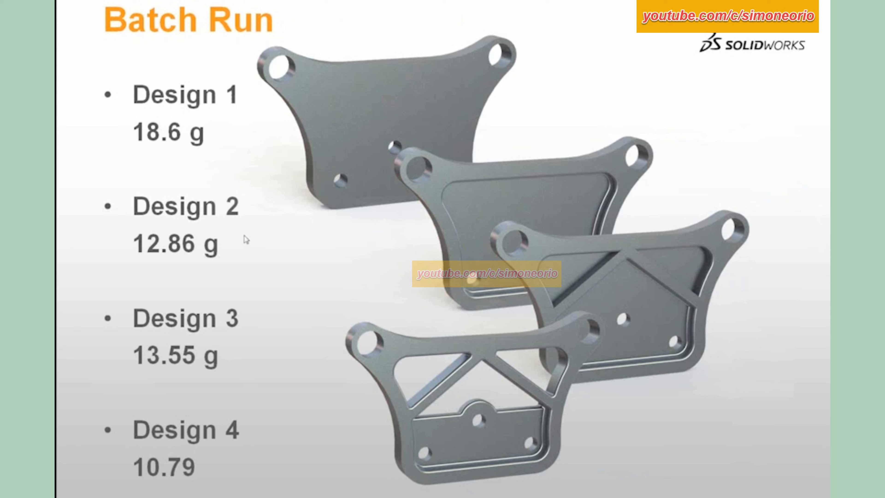
{"action": "key", "text": "alt+Tab"}
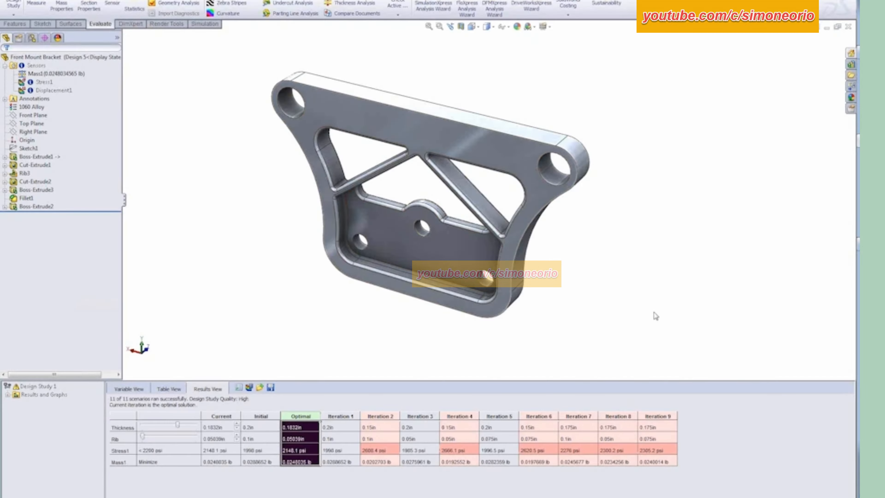
{"action": "middle_click_drag", "start_coordinate": [654, 314], "coordinate": [646, 251]}
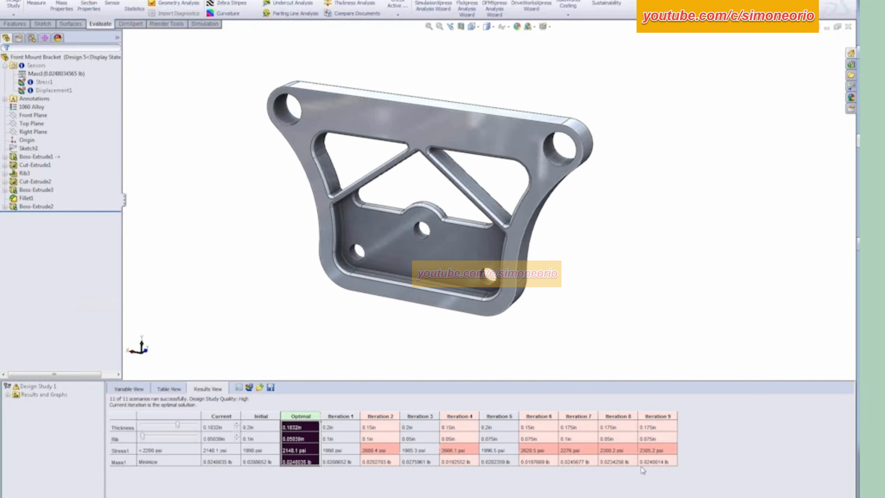